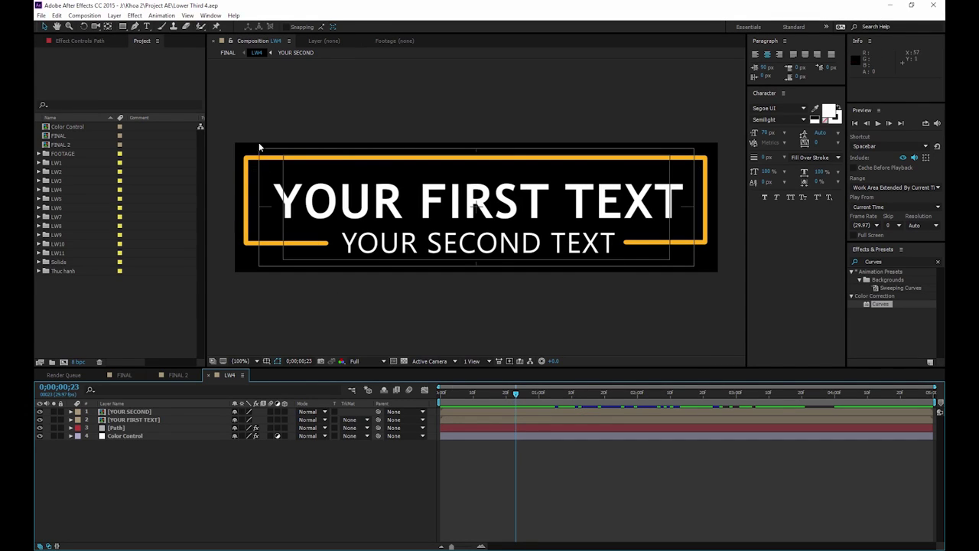
Preview the existing lower-third, then create a new 1920×1080 composition named Lower-Third 4.
key("space")
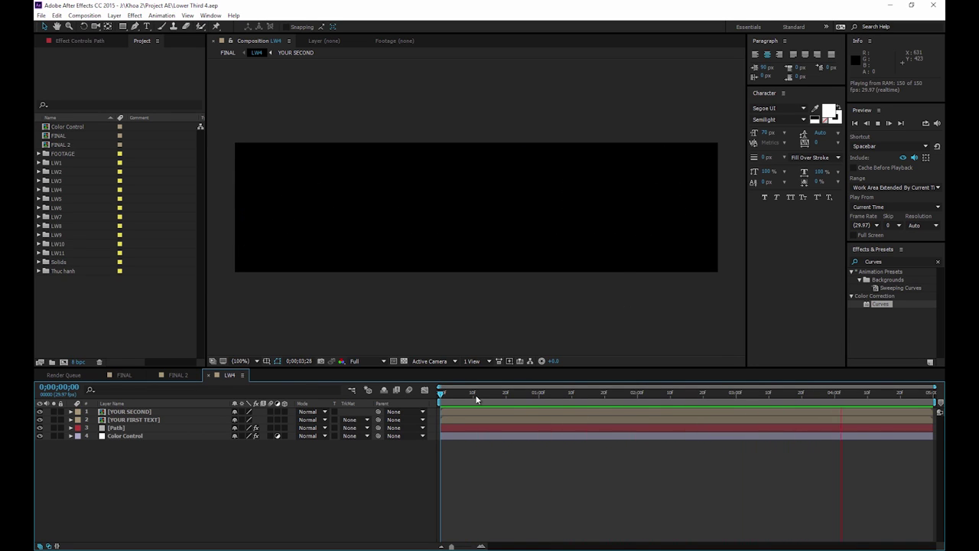
left_click_drag(439, 397, 532, 392)
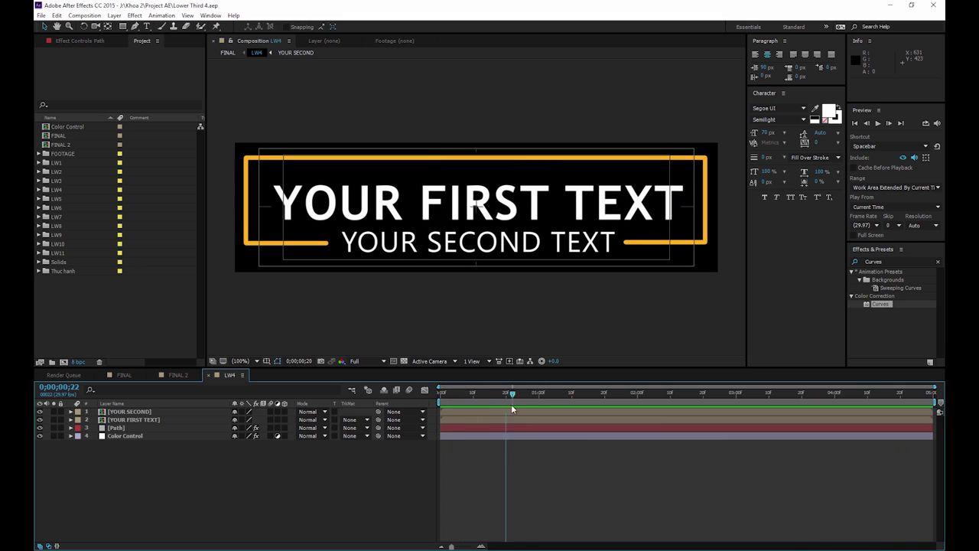
right_click(85, 315)
left_click(99, 320)
type("Lower-Third 4")
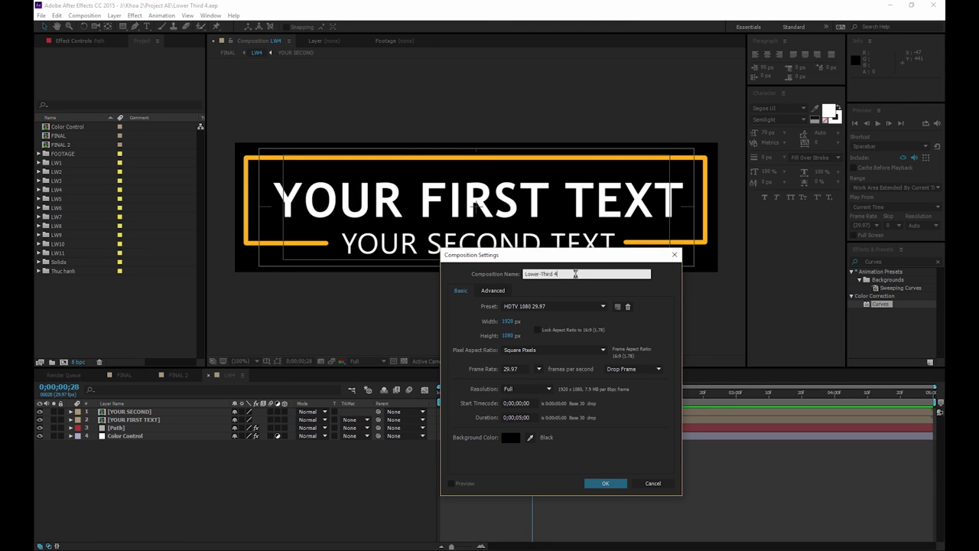
key("Return")
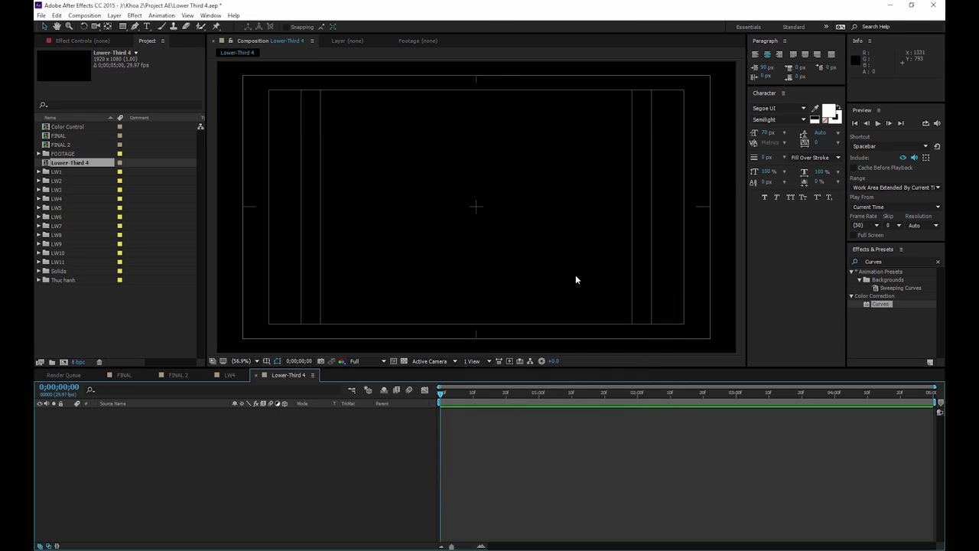
Add a text layer reading 'YOUR FIRST TITLE' to the new comp.
right_click(287, 475)
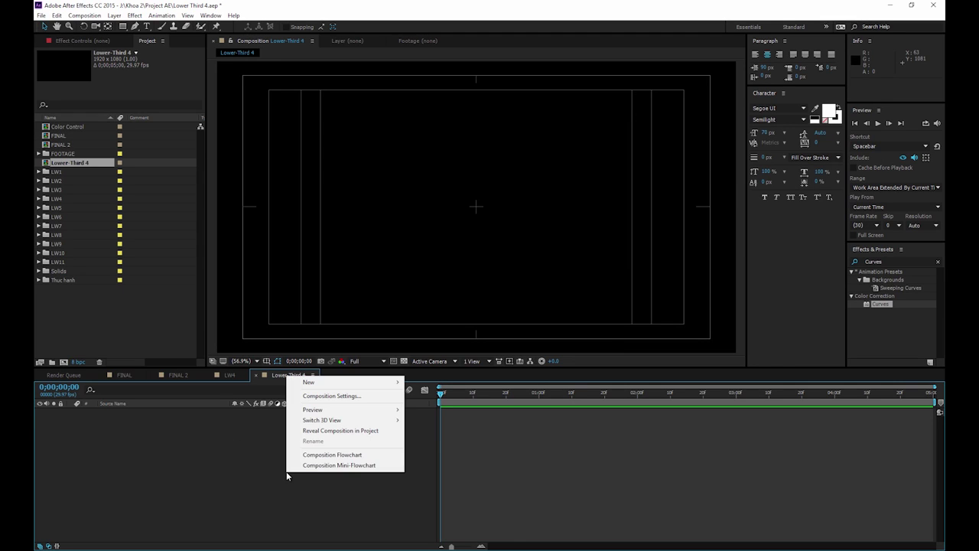
mouse_move(345, 384)
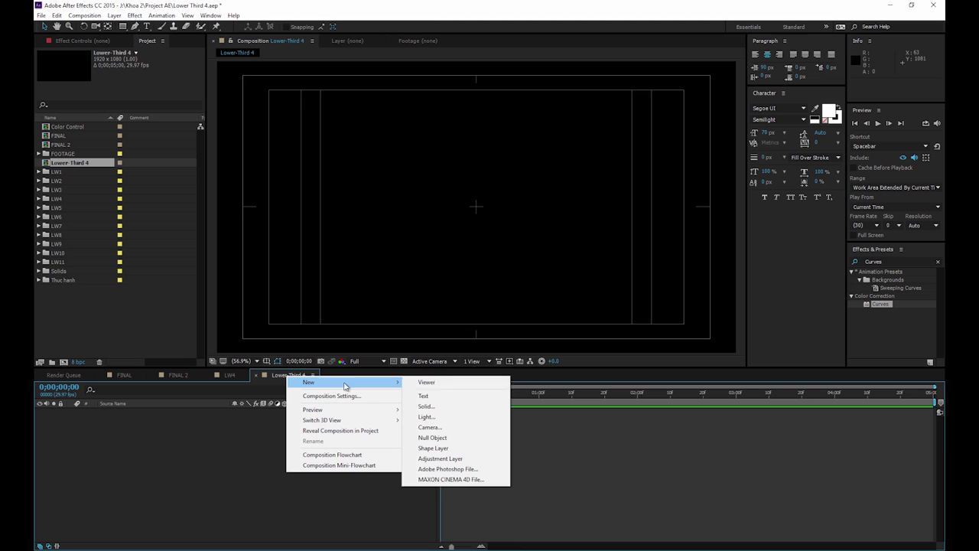
left_click(474, 395)
type("YOUR FIRST TITLE")
Set the first title to Trebuchet MS Bold at 100 px.
key("ctrl+a")
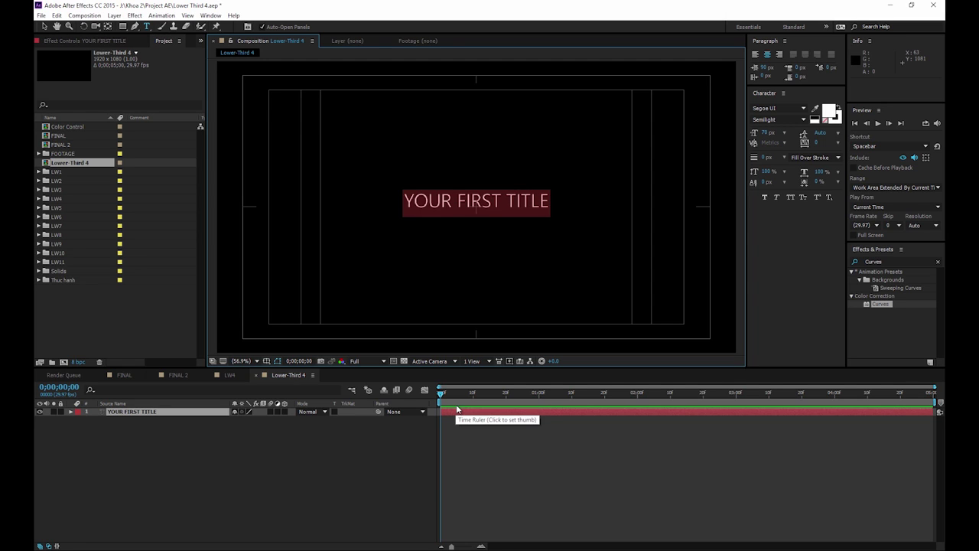
left_click(776, 107)
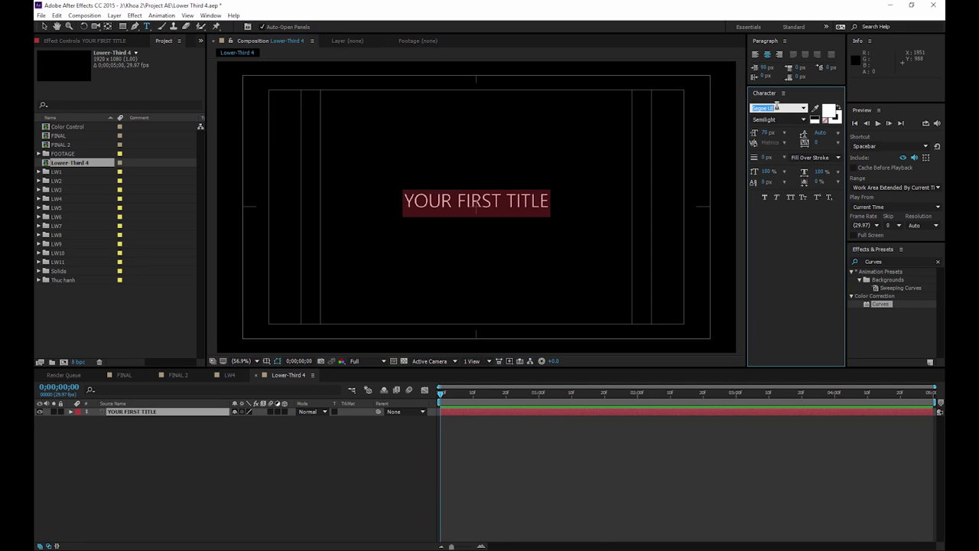
type("Trebuchet MS")
left_click(803, 107)
left_click(791, 136)
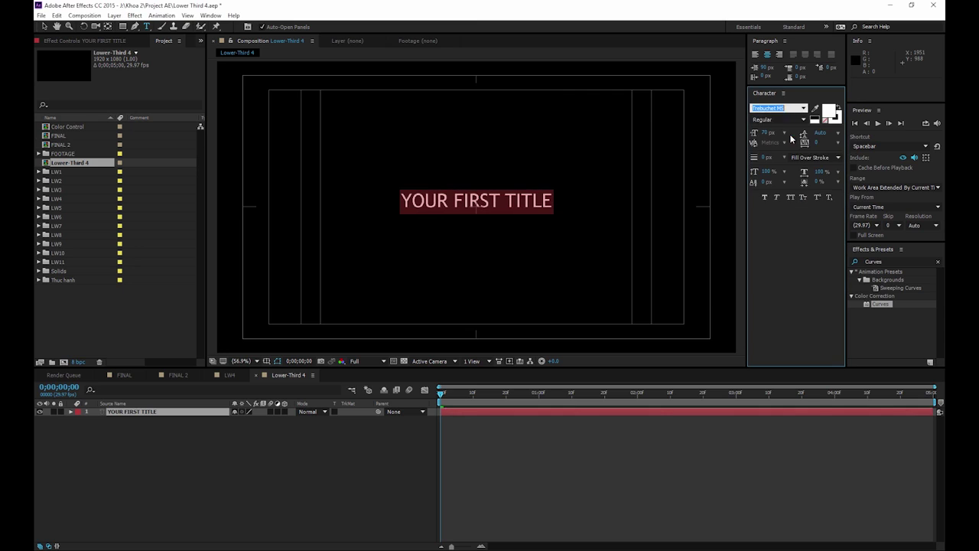
left_click(804, 119)
left_click(769, 149)
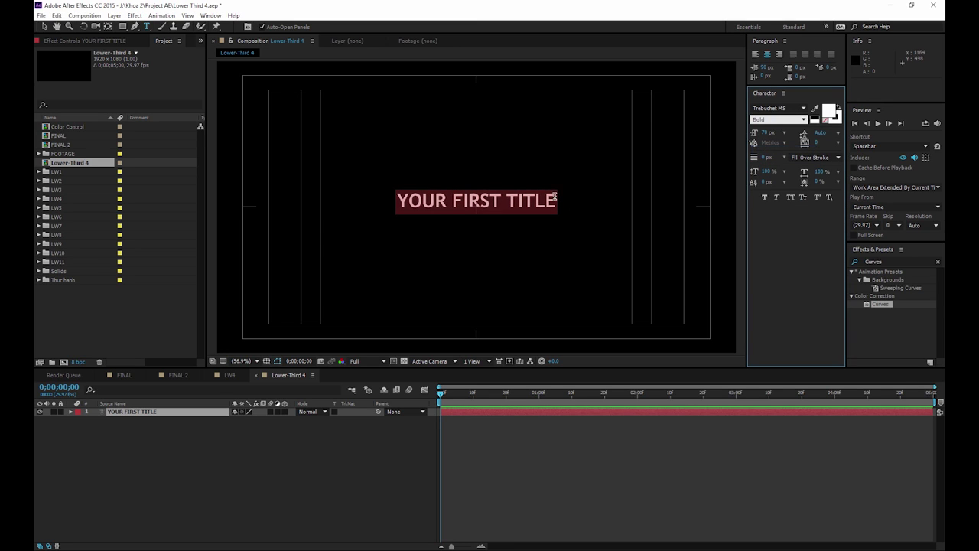
left_click(767, 133)
type("100")
key("Return")
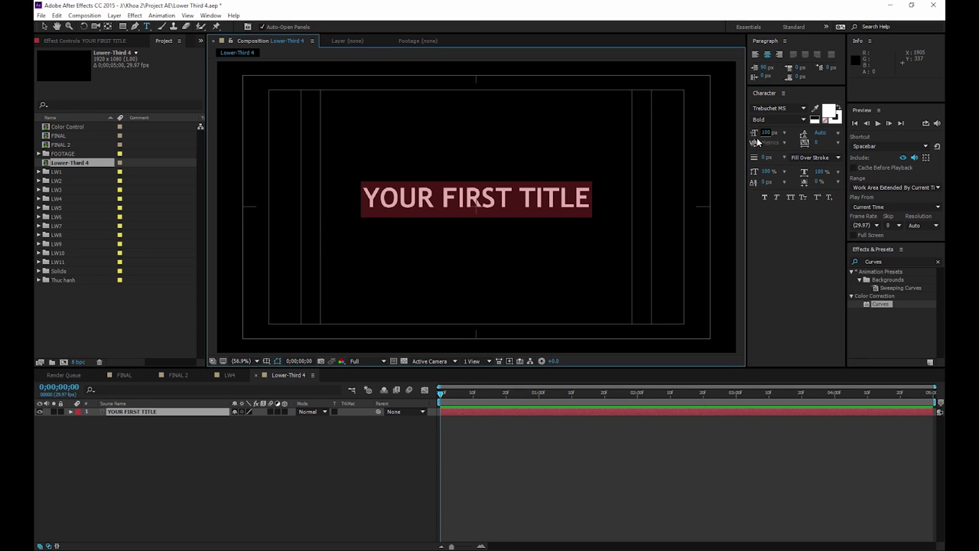
left_click(386, 466)
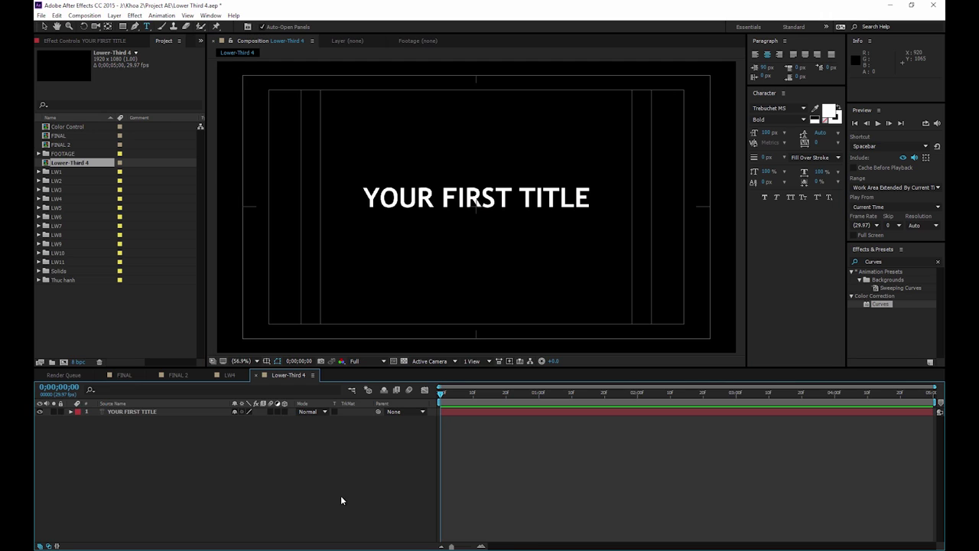
Add a second text layer reading 'YOUR FSECOND TITLE'.
right_click(285, 487)
mouse_move(329, 394)
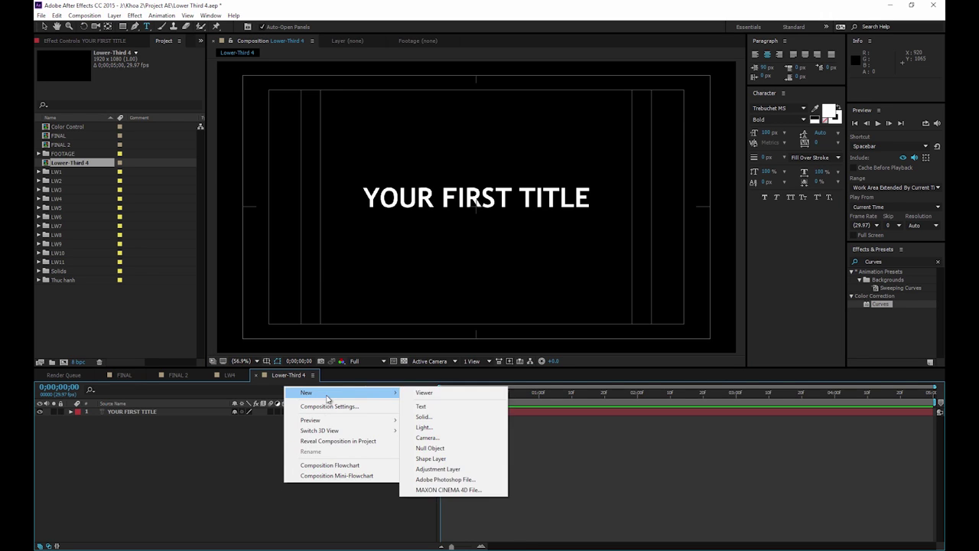
left_click(451, 407)
type("YOUR FSE")
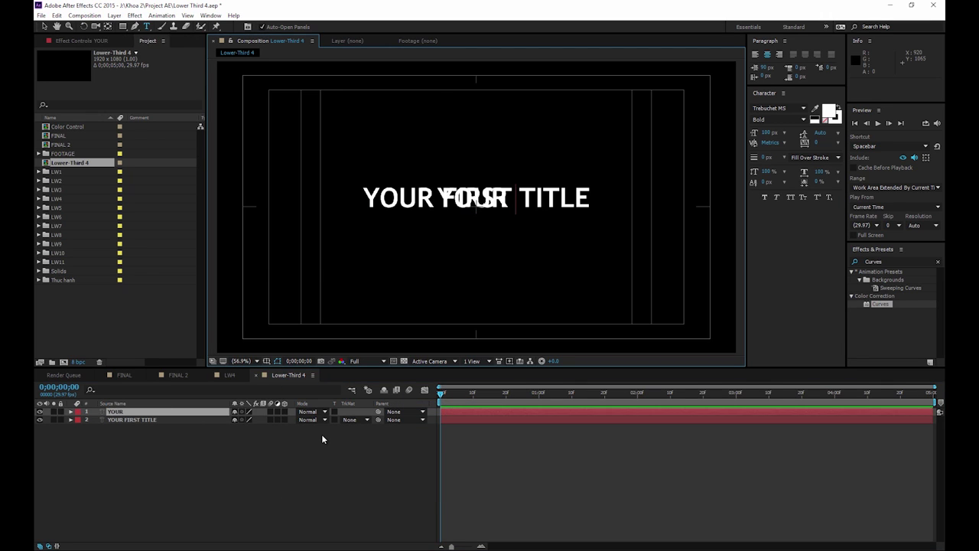
type("COND TITLE")
key("KP_Enter")
Set the second line to Segoe UI Semilight at 60 px.
left_click(765, 108)
scroll(803, 114, "up", 5)
scroll(803, 114, "down", 3)
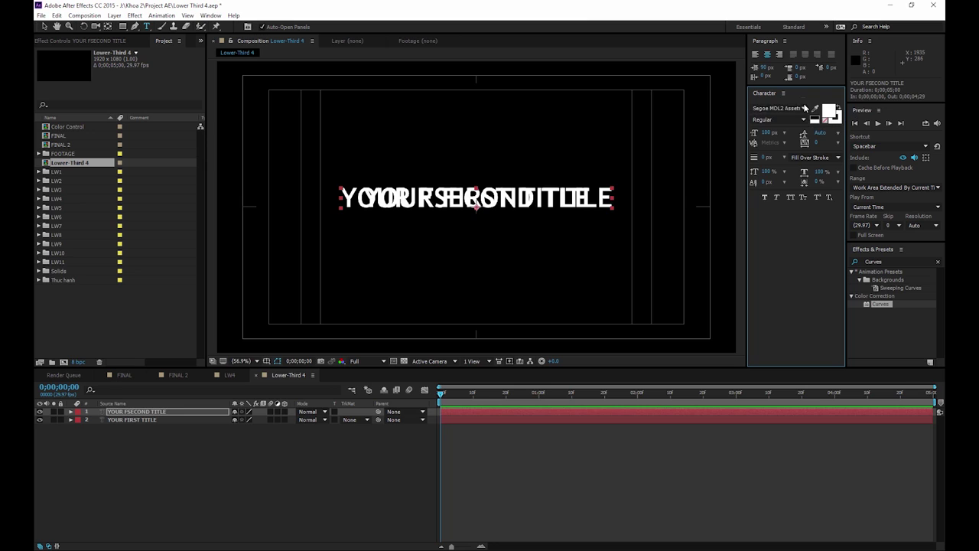
left_click(805, 110)
left_click(765, 148)
left_click(795, 119)
left_click(790, 151)
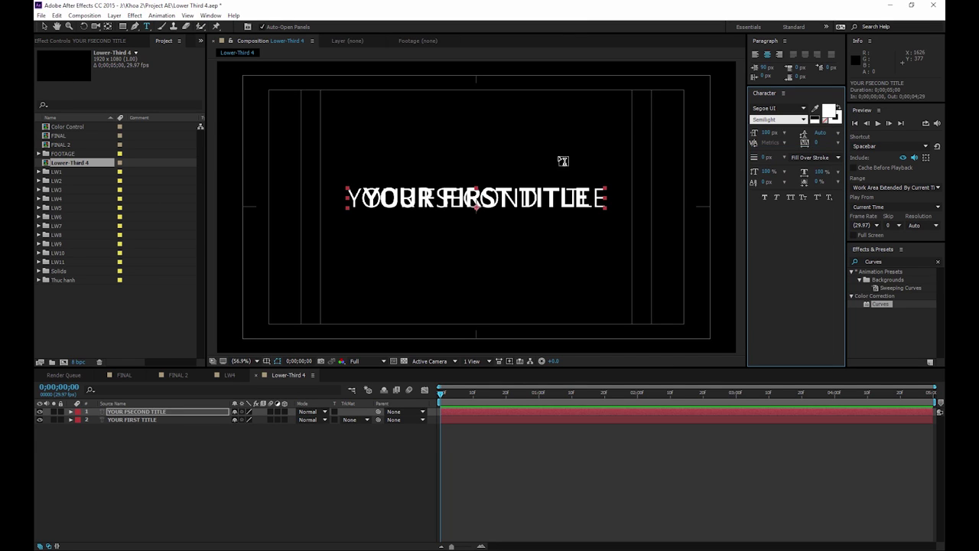
left_click(770, 133)
type("60")
key("Return")
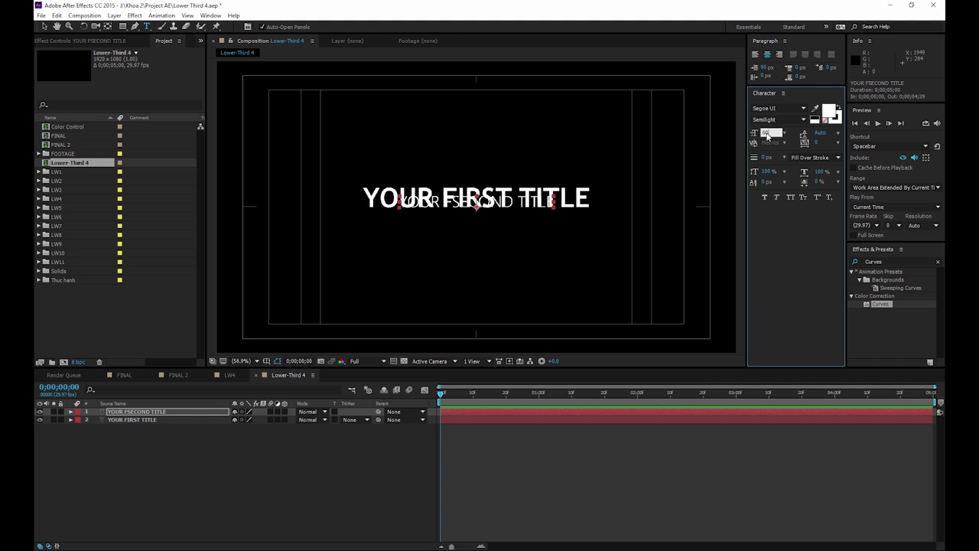
Move the second line down below the first title.
left_click(43, 26)
left_click_drag(540, 216, 536, 242)
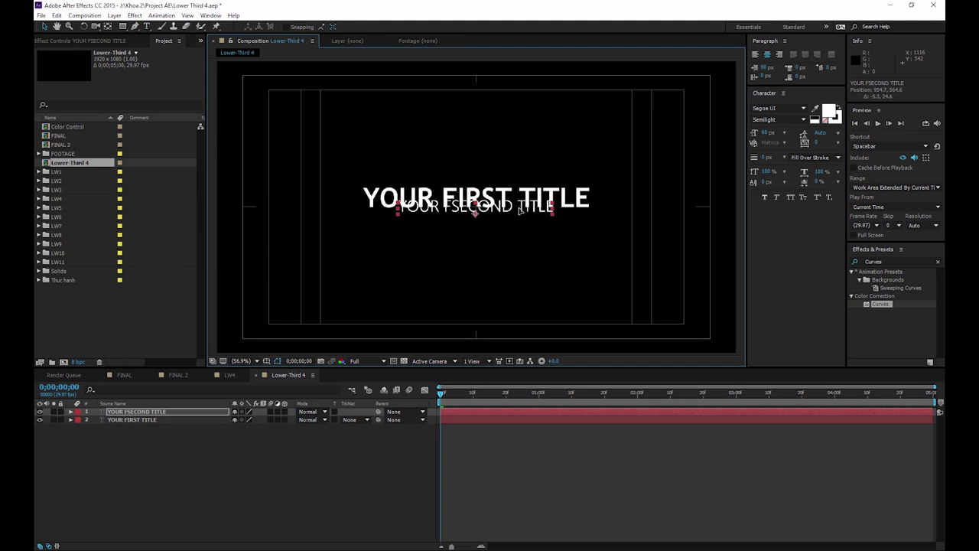
left_click(376, 475)
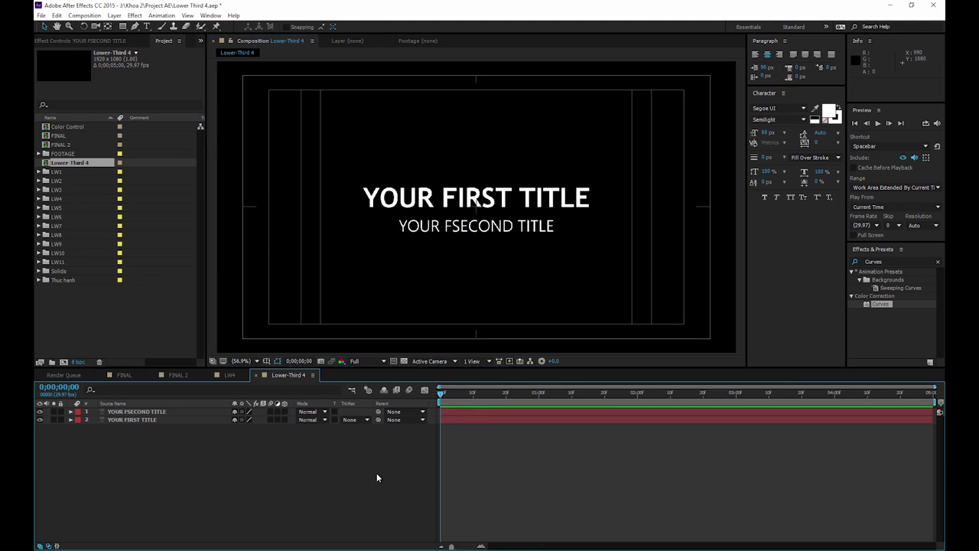
left_click(475, 197)
Delete the stray F so the second line reads 'YOUR SECOND TITLE'.
left_click(457, 233)
key("ctrl+t")
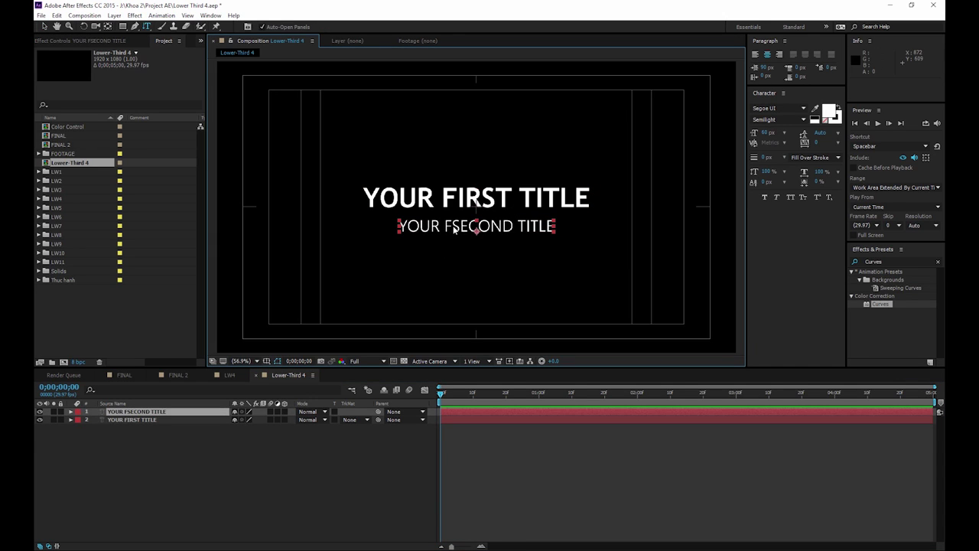
left_click(450, 225)
key("BackSpace")
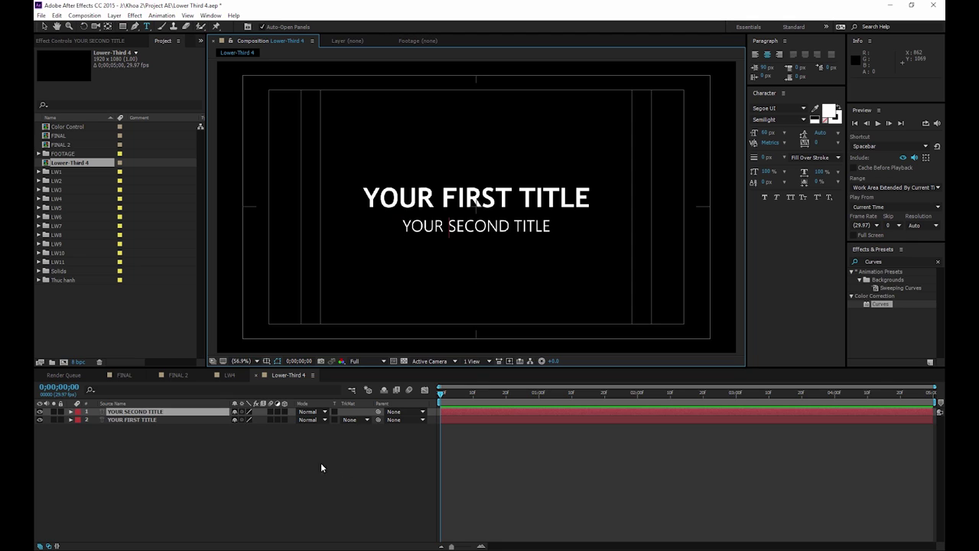
left_click(280, 456)
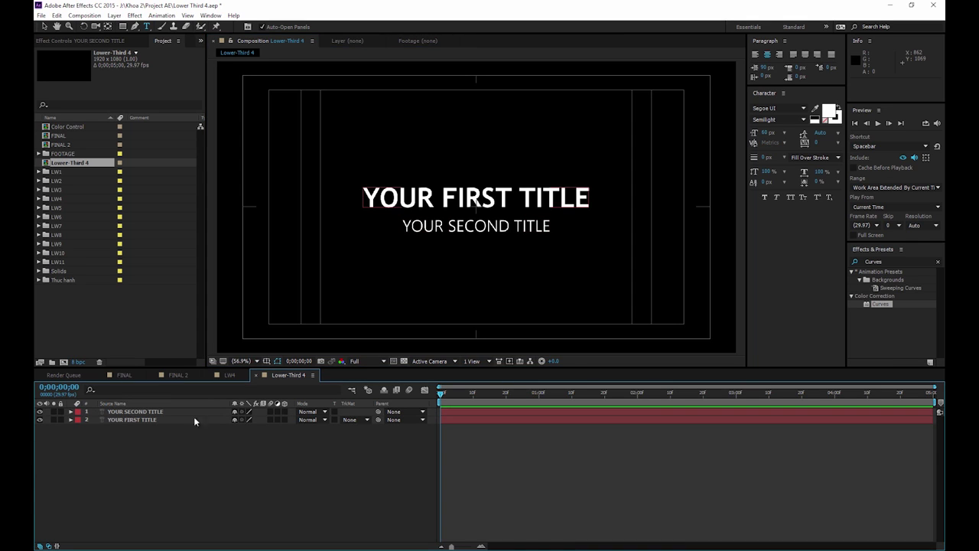
left_click(163, 420)
left_click(165, 413)
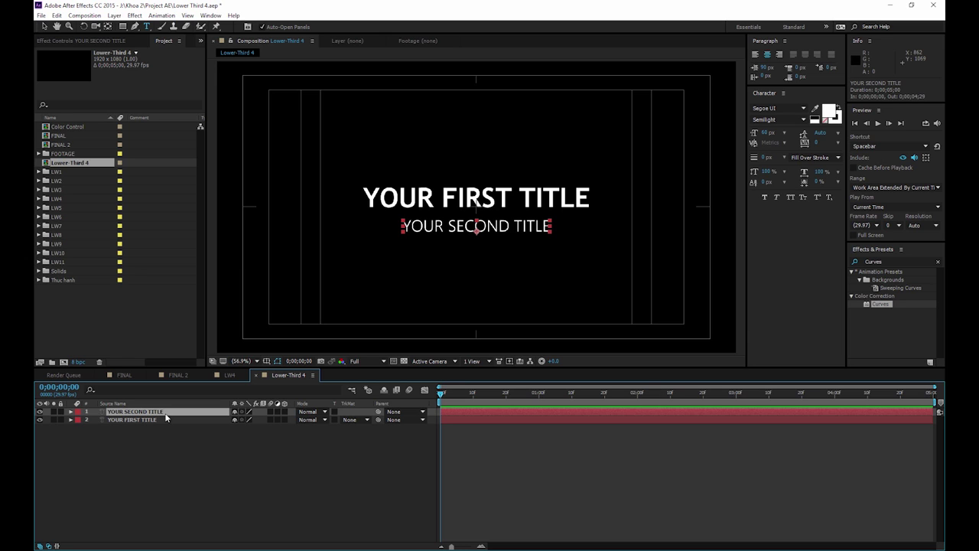
Pre-compose the YOUR SECOND TITLE layer into its own comp.
right_click(165, 417)
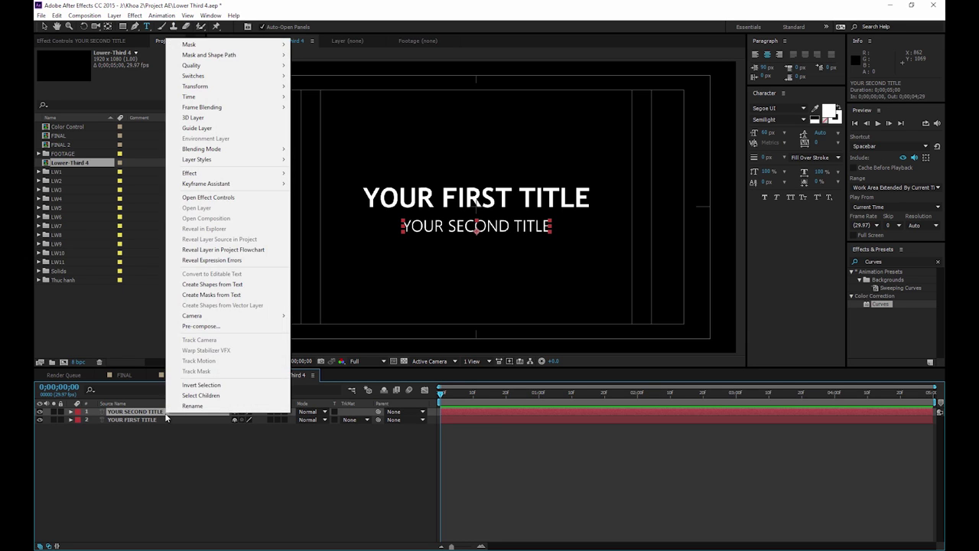
left_click(201, 326)
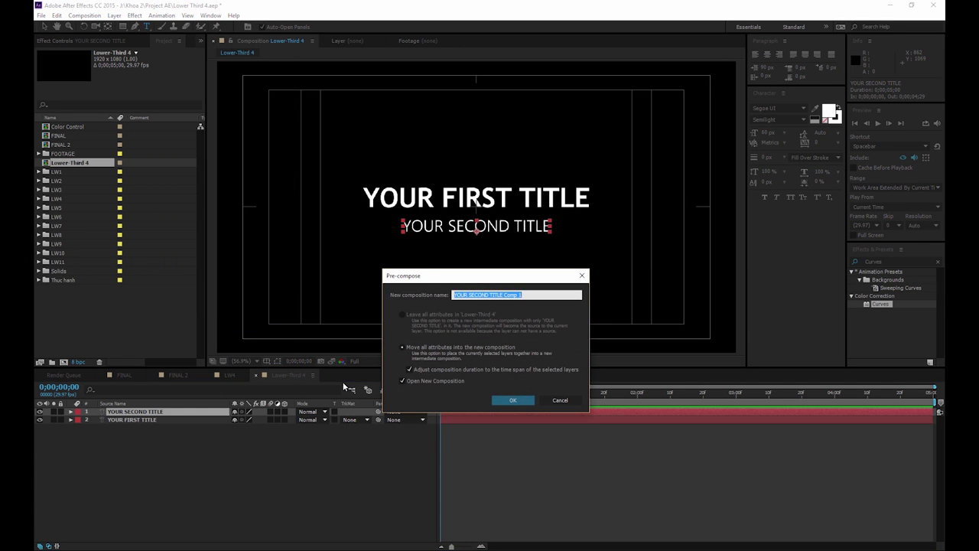
type("TEXT")
key("Return")
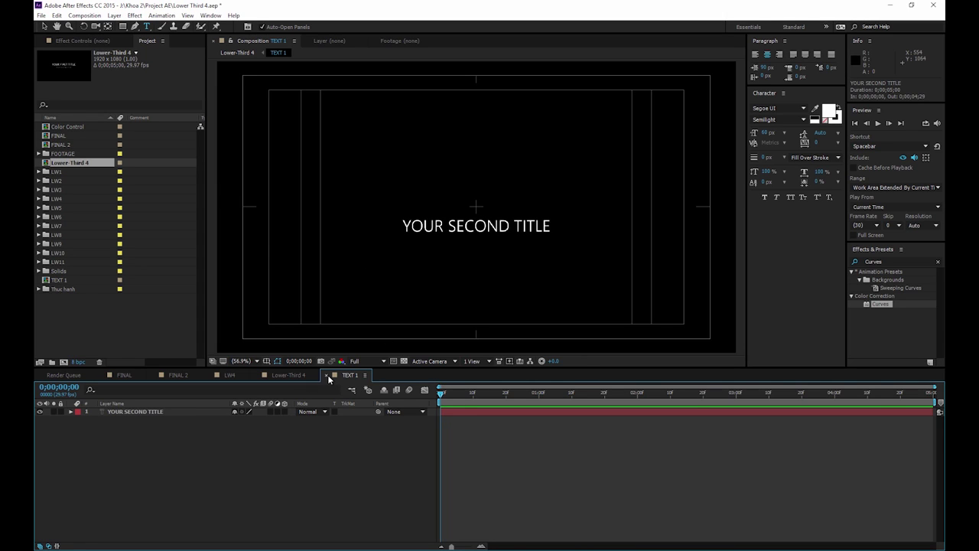
Open the subtitle precomp and rename its composition to TEXT 2.
left_click(282, 375)
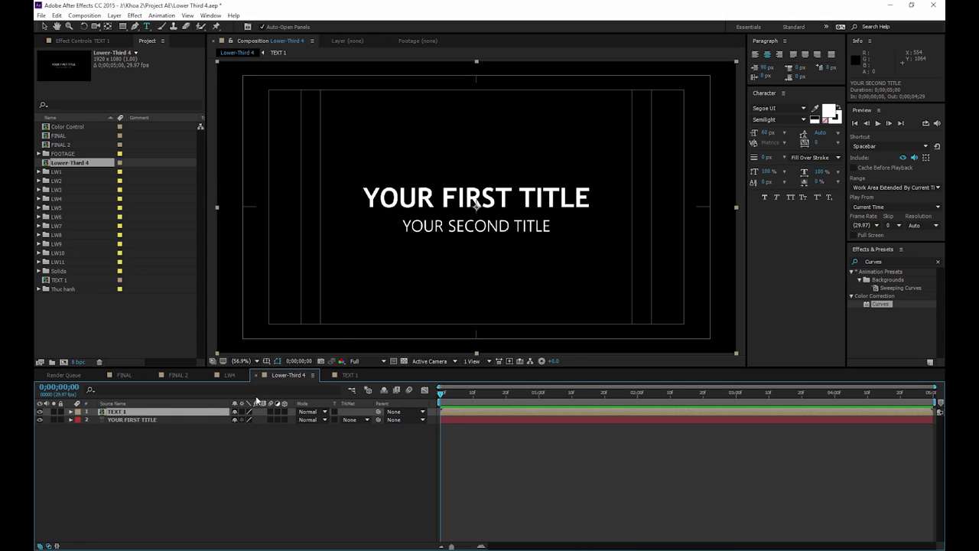
right_click(131, 415)
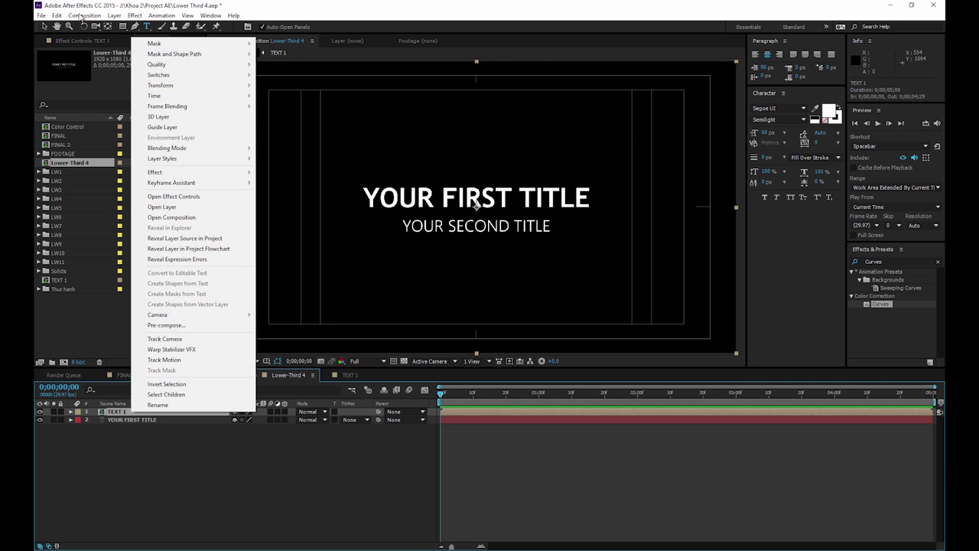
left_click(84, 15)
left_click(83, 39)
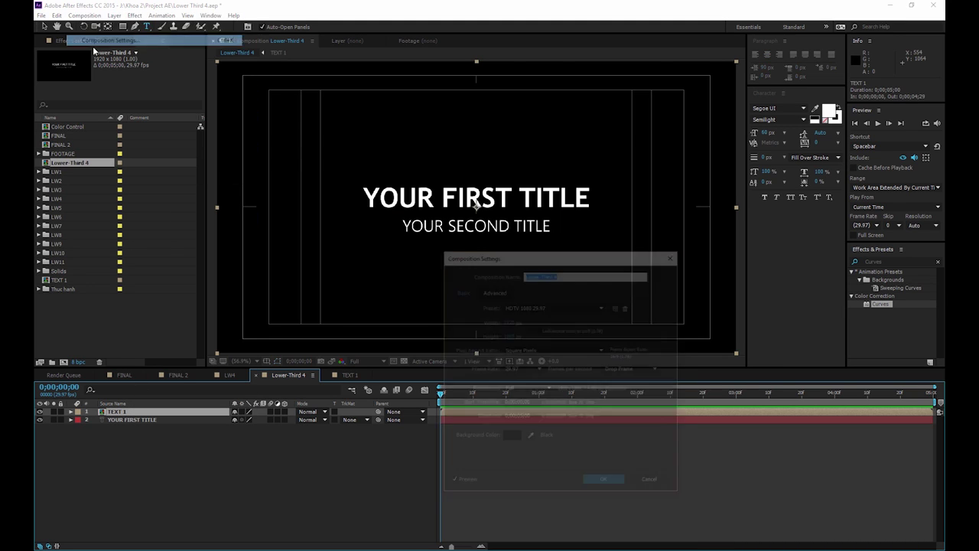
left_click(652, 482)
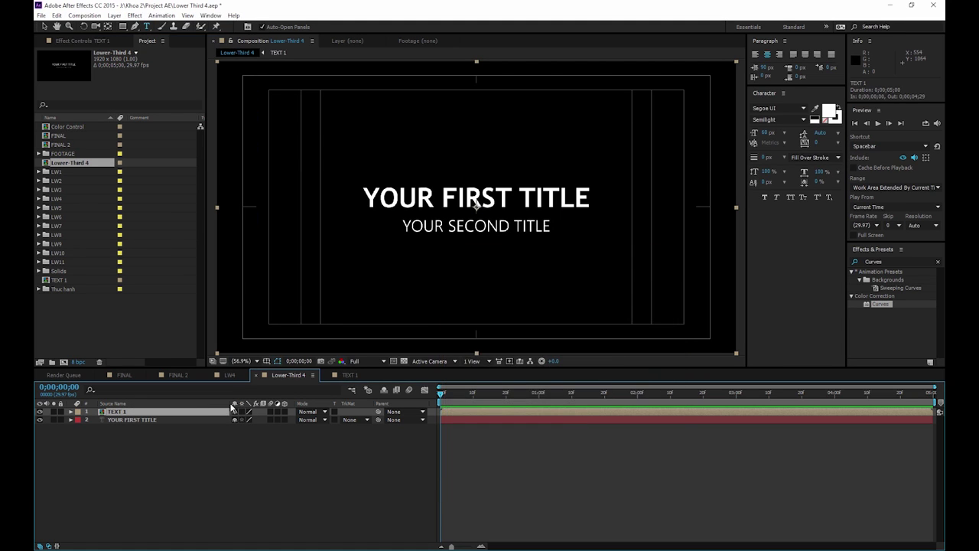
double_click(229, 411)
left_click(84, 16)
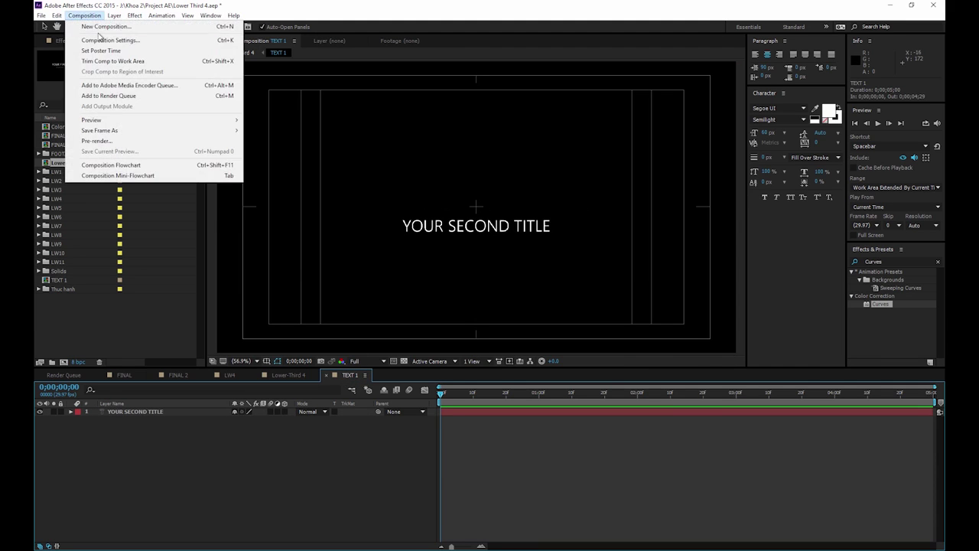
left_click(99, 37)
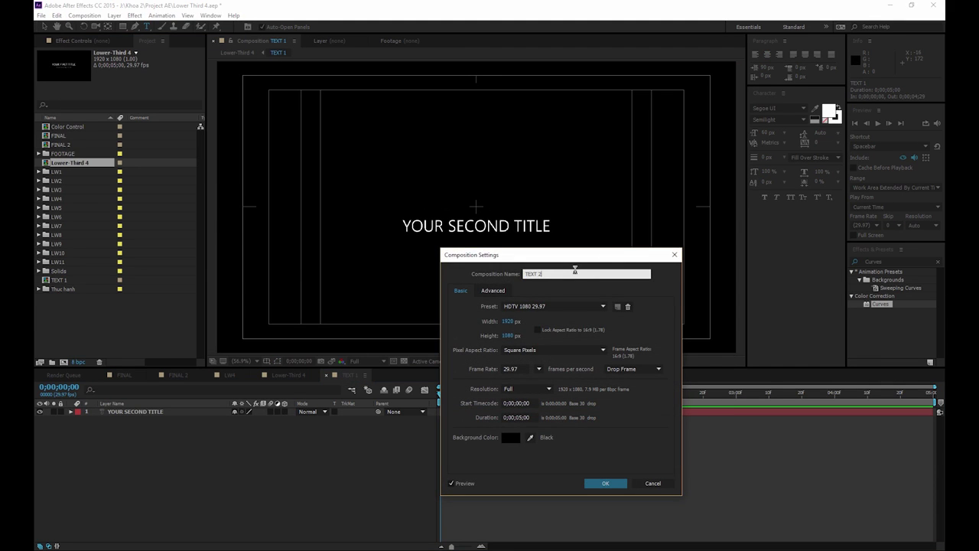
key("Return")
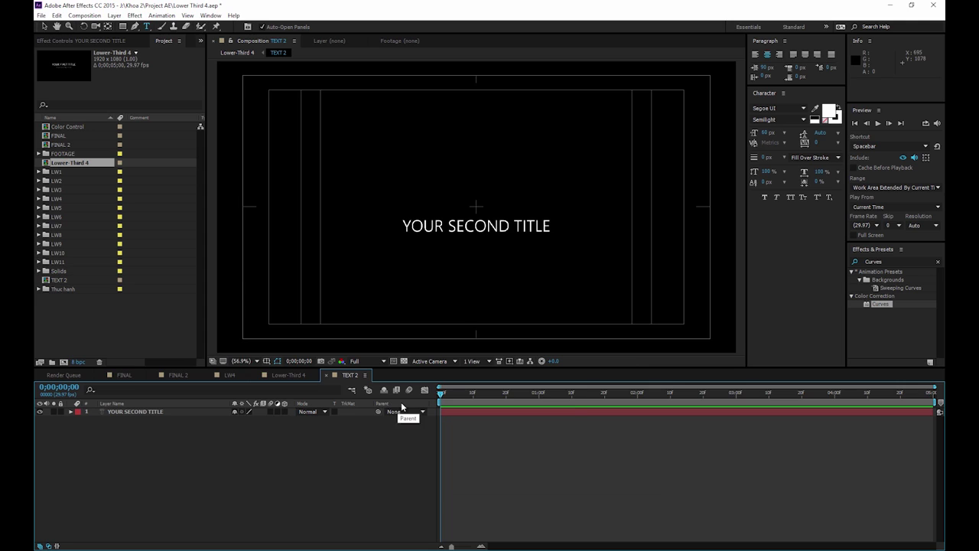
Draw a tight region of interest around the subtitle and crop the comp to it.
left_click(393, 360)
left_click_drag(391, 214, 558, 239)
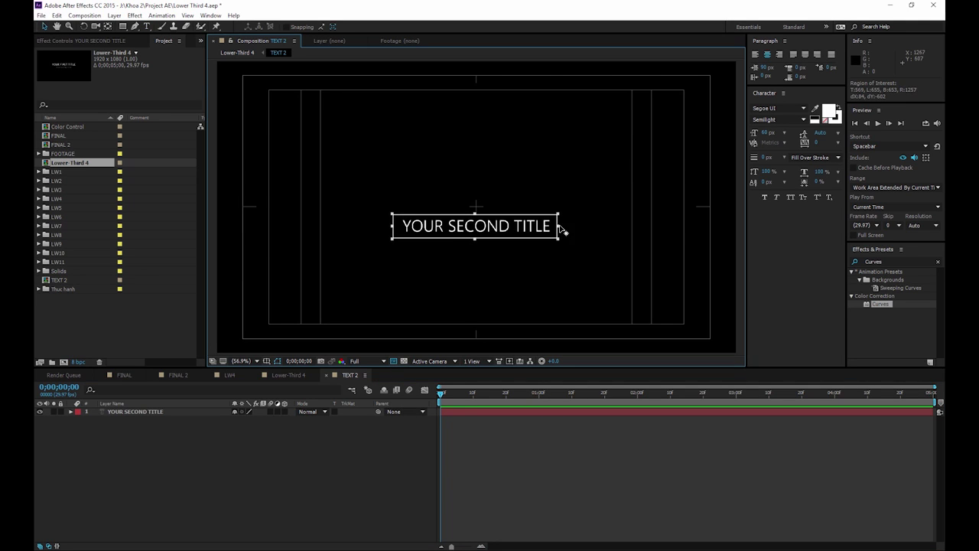
left_click_drag(476, 241, 476, 241)
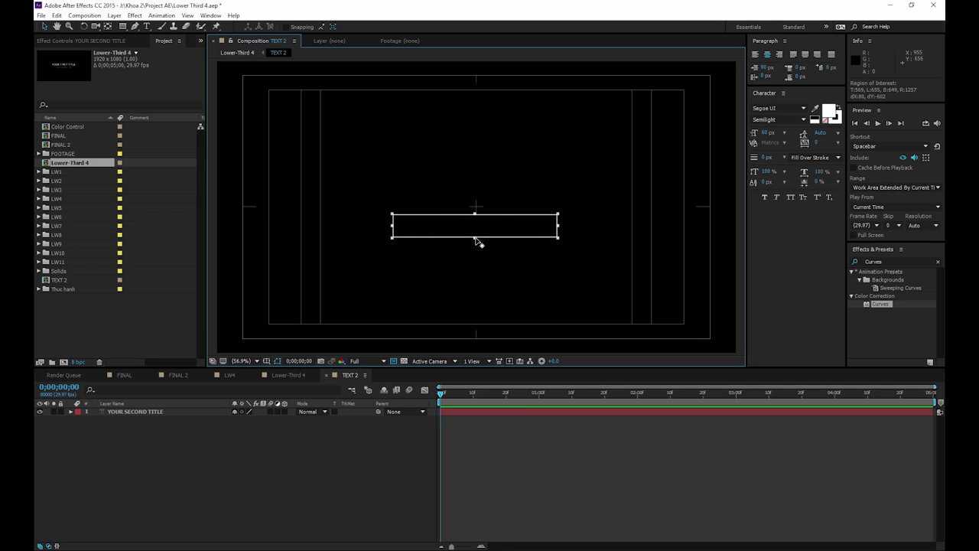
left_click_drag(392, 228, 397, 228)
left_click_drag(559, 228, 557, 228)
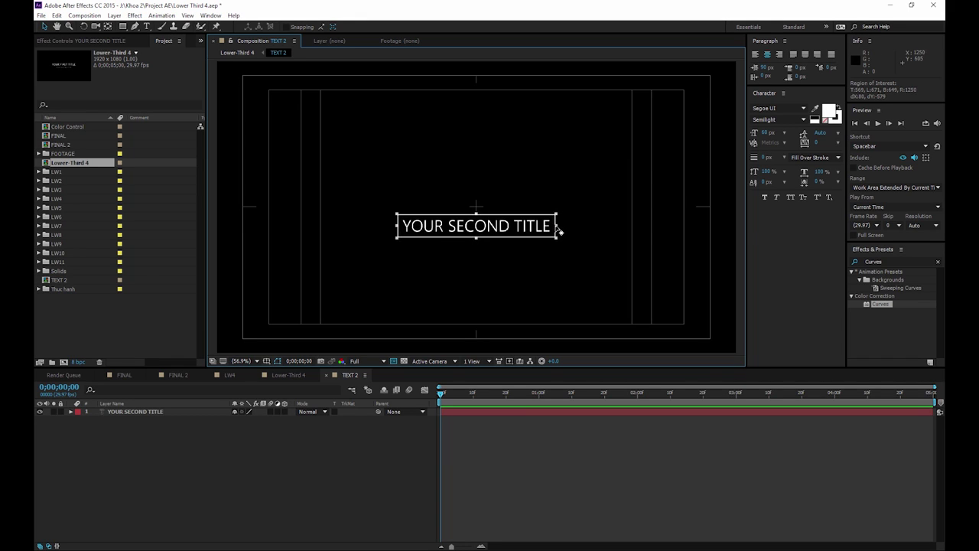
left_click(84, 15)
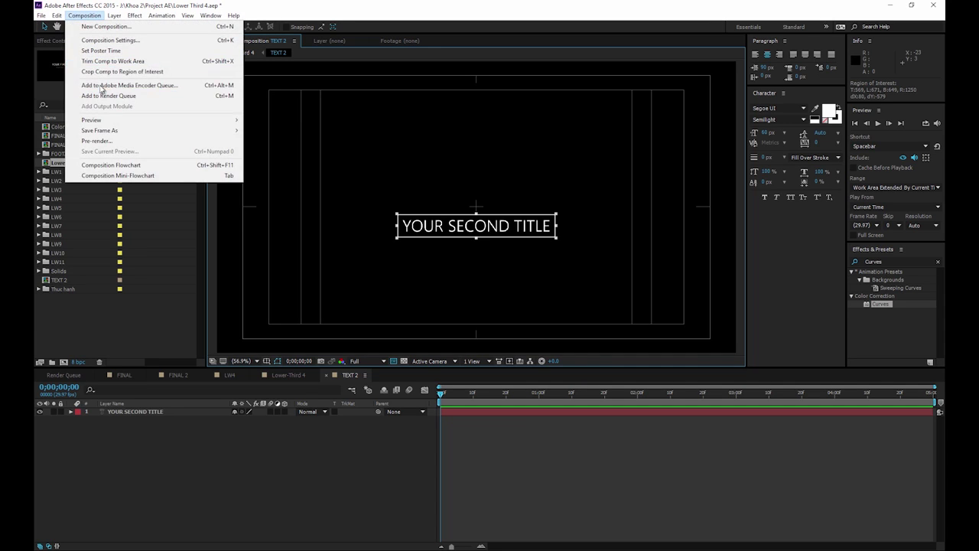
left_click(123, 71)
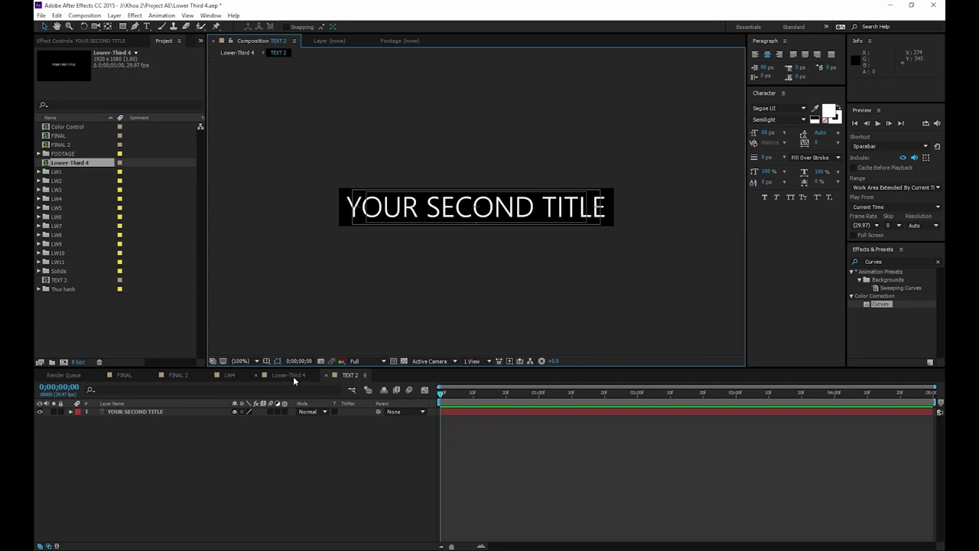
left_click(293, 375)
left_click(134, 421)
Pre-compose the first title layer into a TEXT 1 comp.
right_click(136, 419)
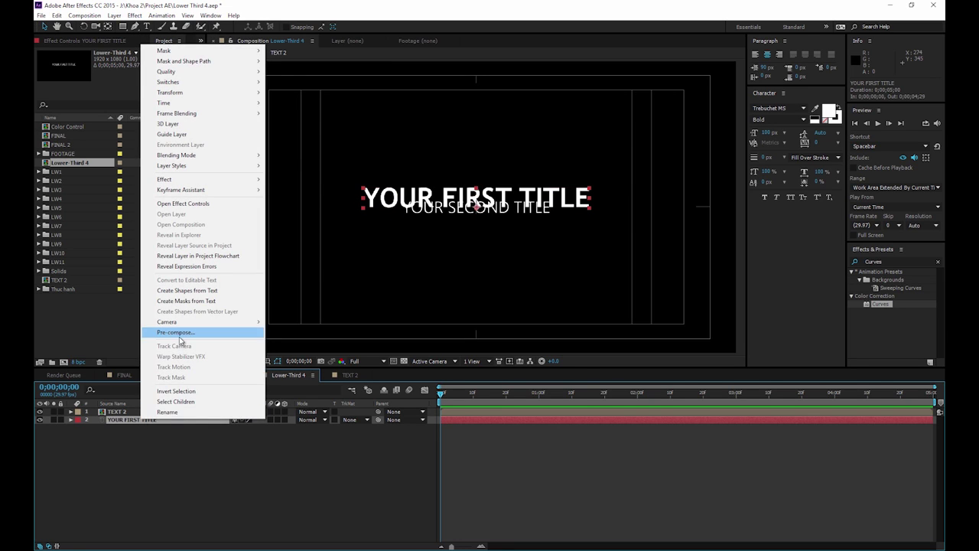
left_click(179, 333)
type("TEXT 1")
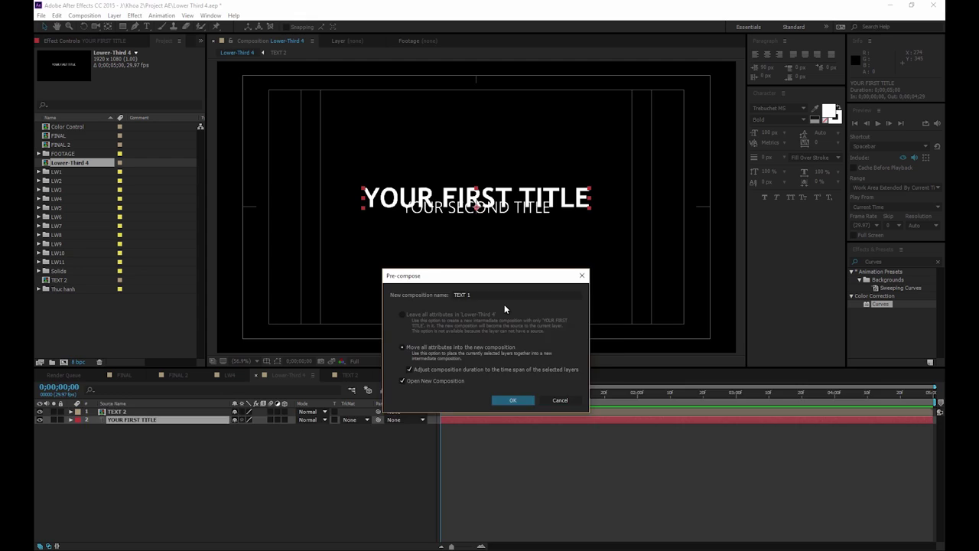
key("Return")
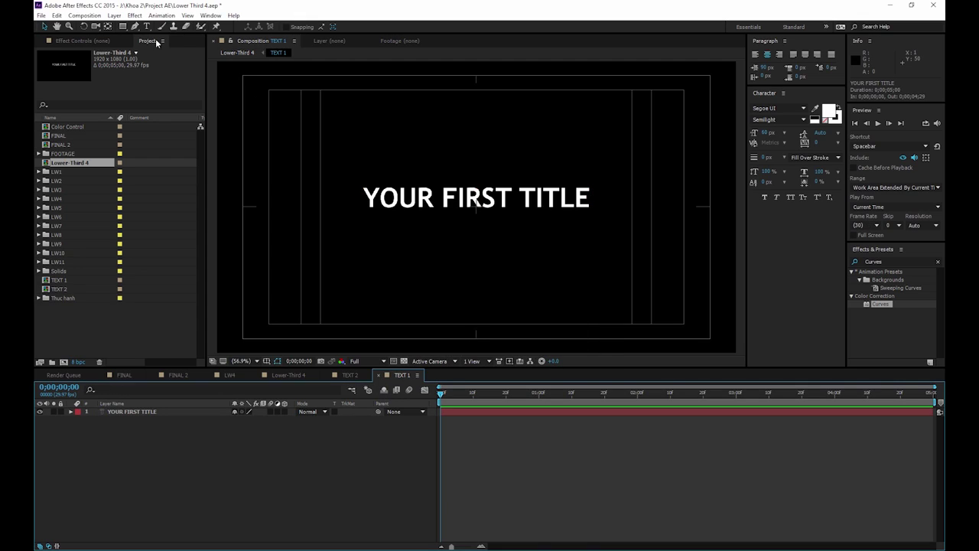
Draw a region of interest around the title and crop the TEXT 1 comp to it.
left_click(394, 361)
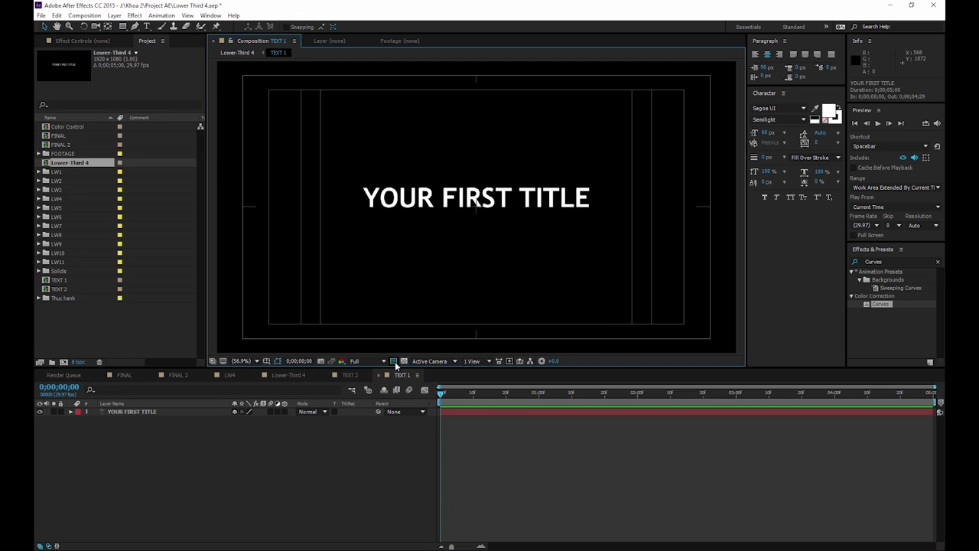
left_click_drag(358, 183, 596, 212)
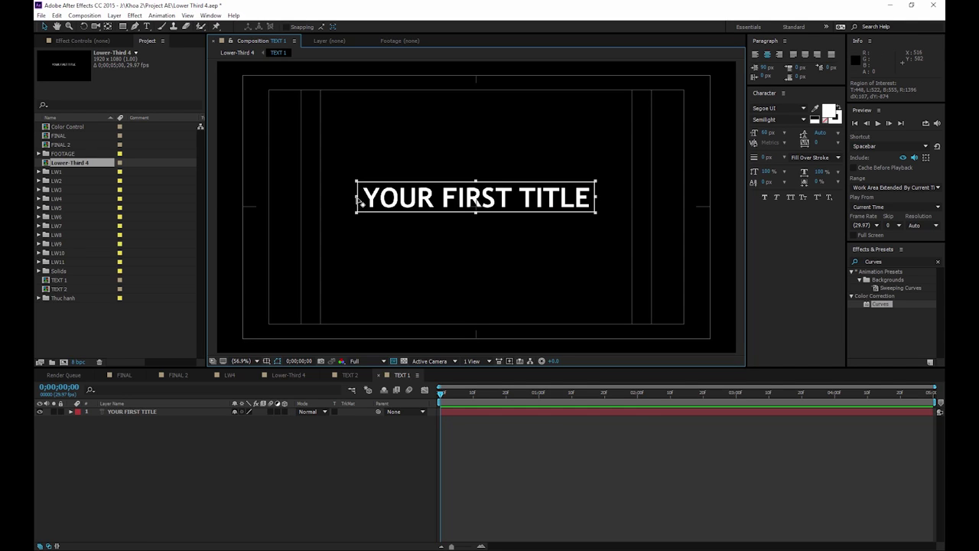
left_click(88, 17)
left_click(122, 71)
key("Page_Down")
key("Page_Up")
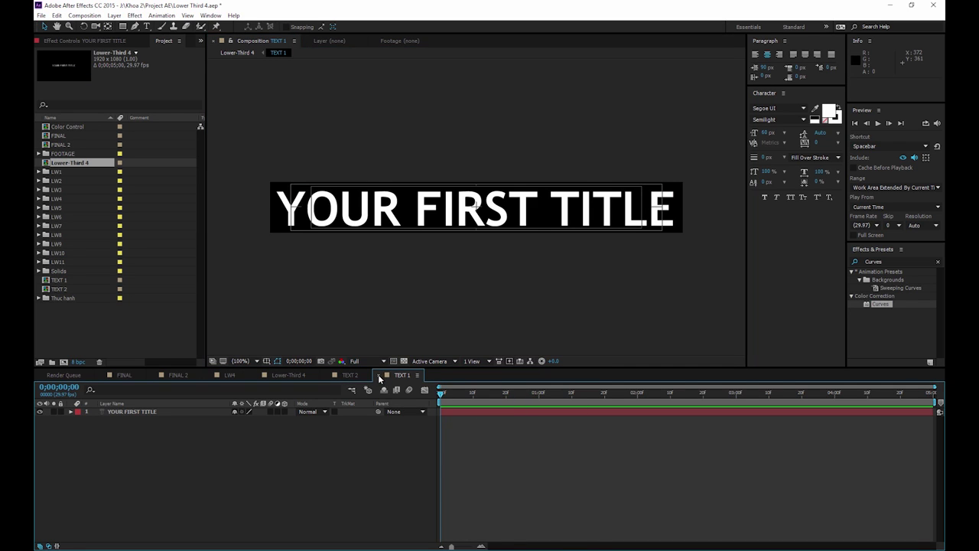
Close the TEXT 1 and TEXT 2 tabs, stack TEXT 2 below TEXT 1, and open LW4.
left_click(378, 374)
left_click(326, 375)
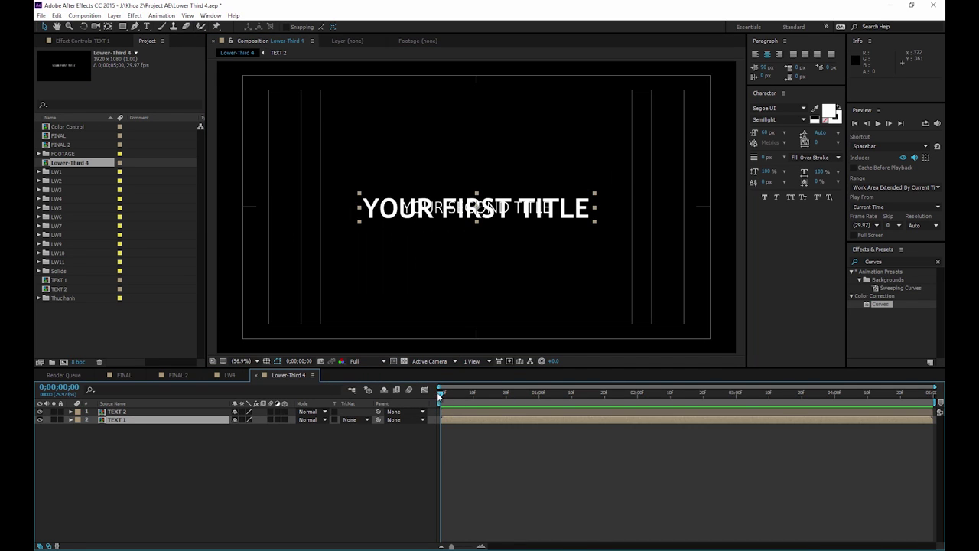
left_click(118, 411)
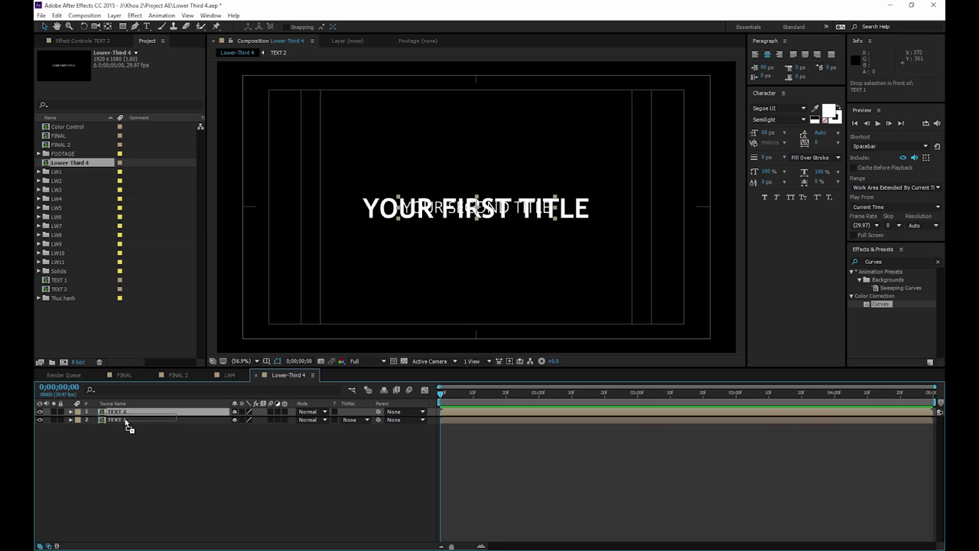
left_click_drag(127, 417, 129, 427)
left_click(396, 474)
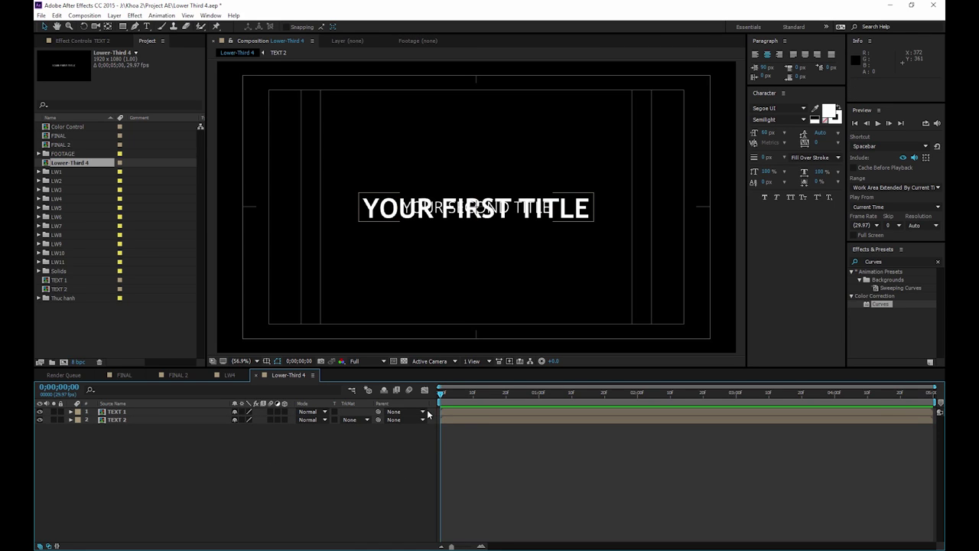
left_click(228, 375)
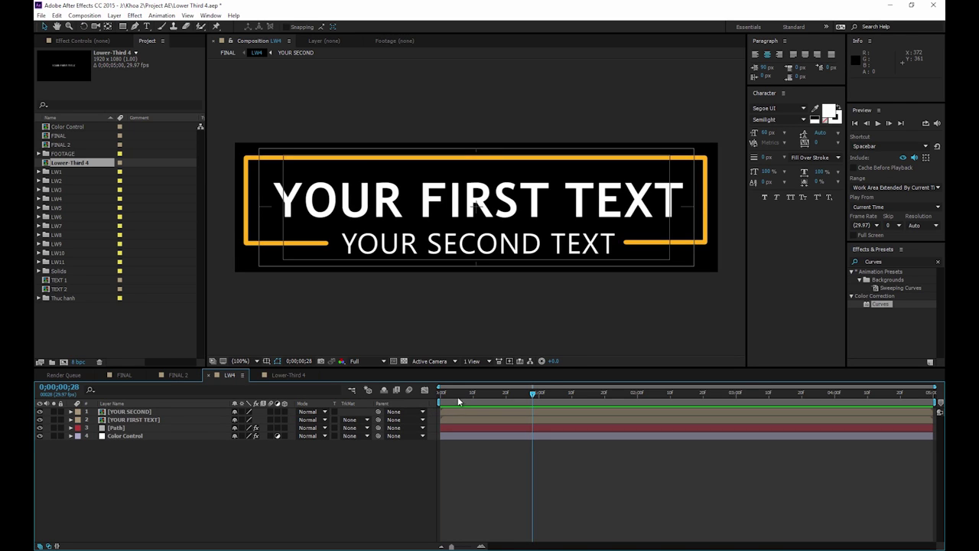
Scrub LW4 until its titles fully appear, then return to Lower-Third 4 and select TEXT 1.
left_click_drag(443, 398, 463, 409)
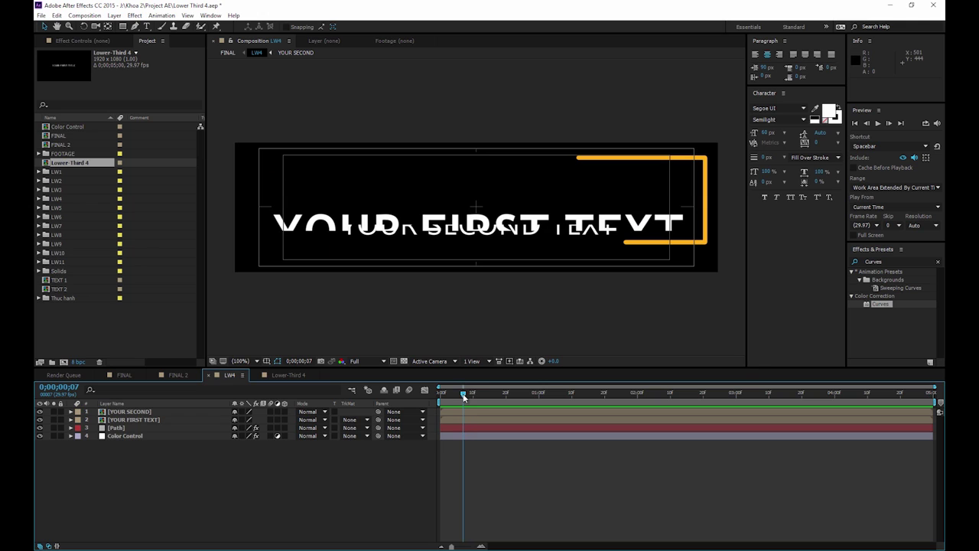
left_click_drag(464, 396, 492, 404)
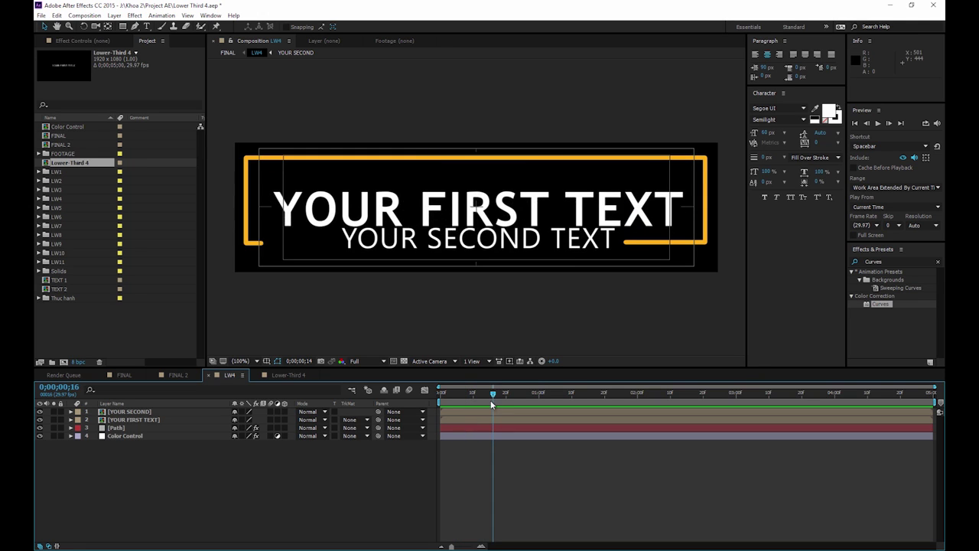
left_click(278, 376)
left_click(125, 413)
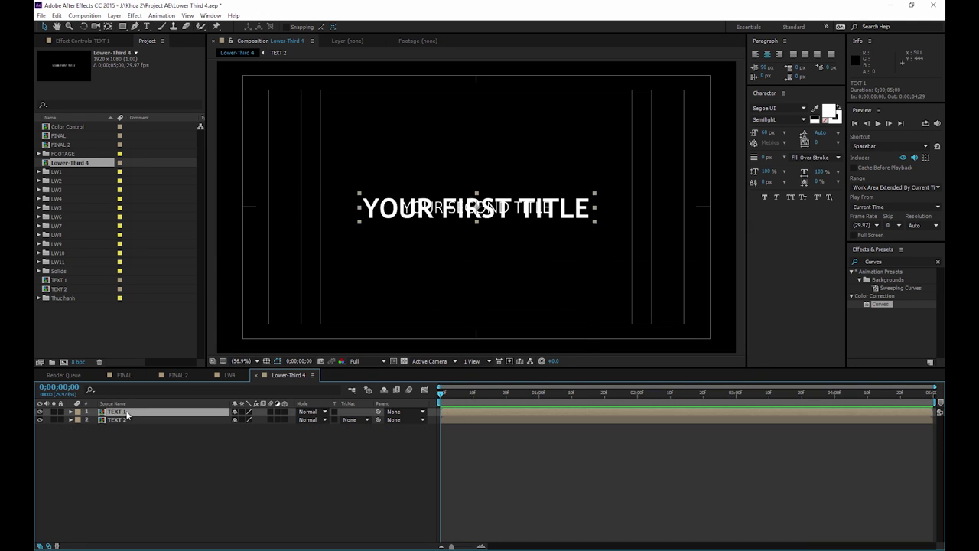
In TEXT 1, keyframe the title's Position at 433,92 at 1s and 433,194 at 0s.
double_click(128, 413)
left_click(540, 395)
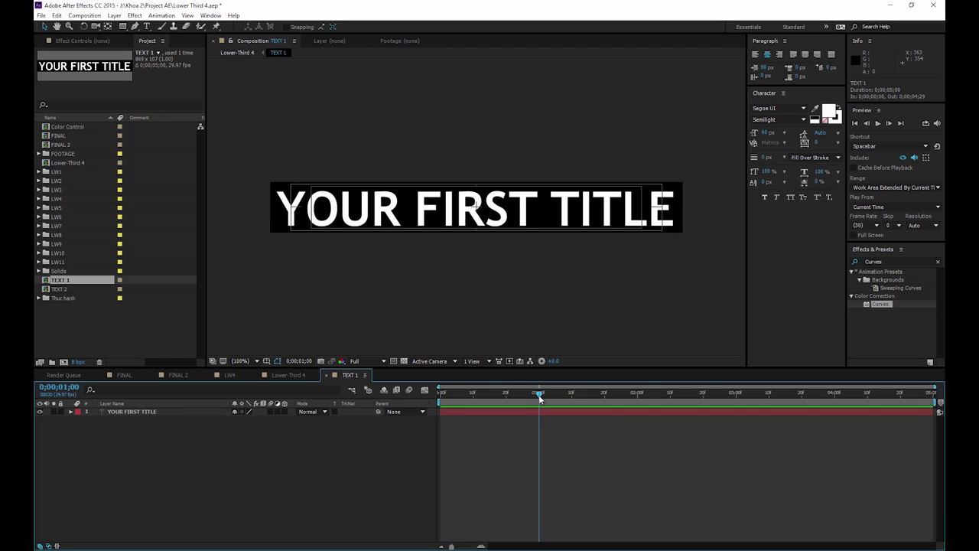
left_click(151, 415)
key("p")
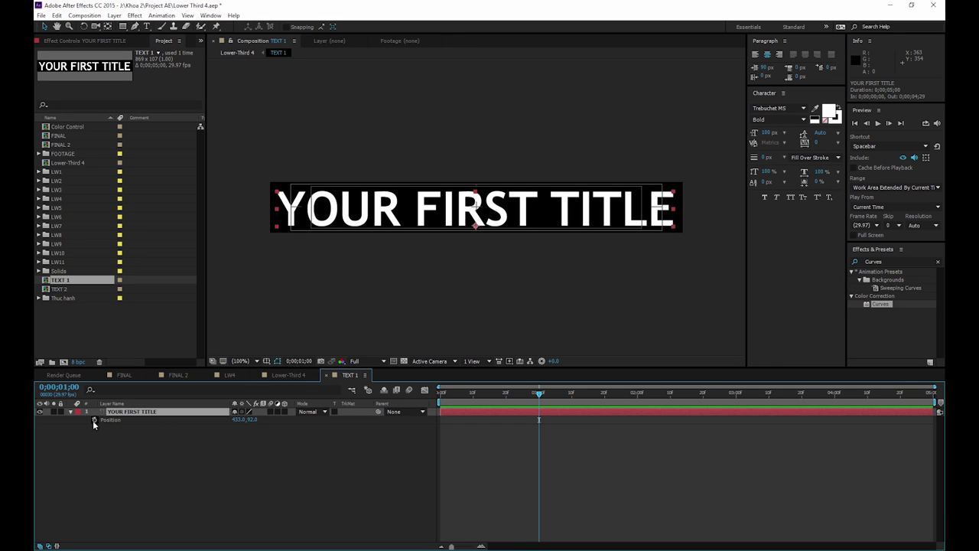
left_click(94, 420)
left_click_drag(468, 392, 441, 392)
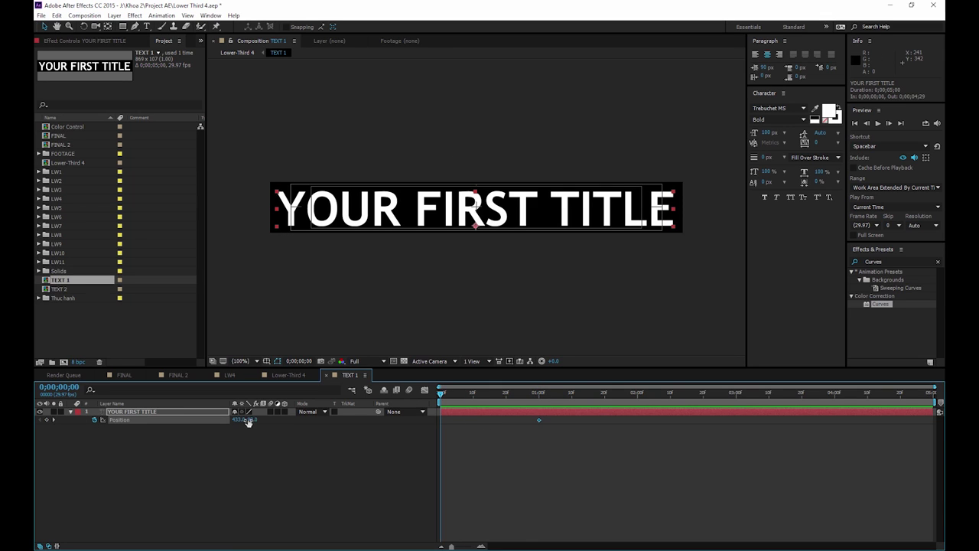
left_click_drag(249, 422, 269, 270)
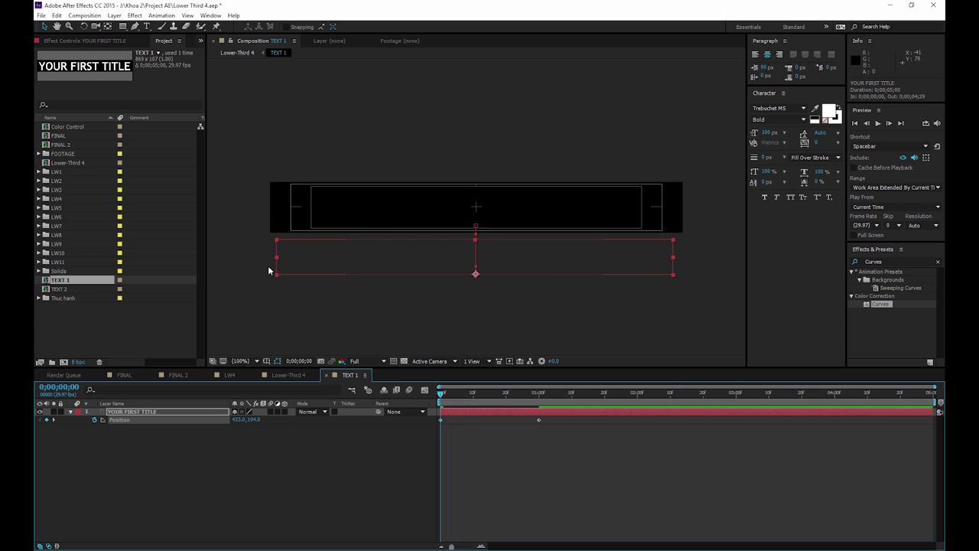
Open and close the Move Anchor Point panel, then preview the title's rise.
left_click(210, 15)
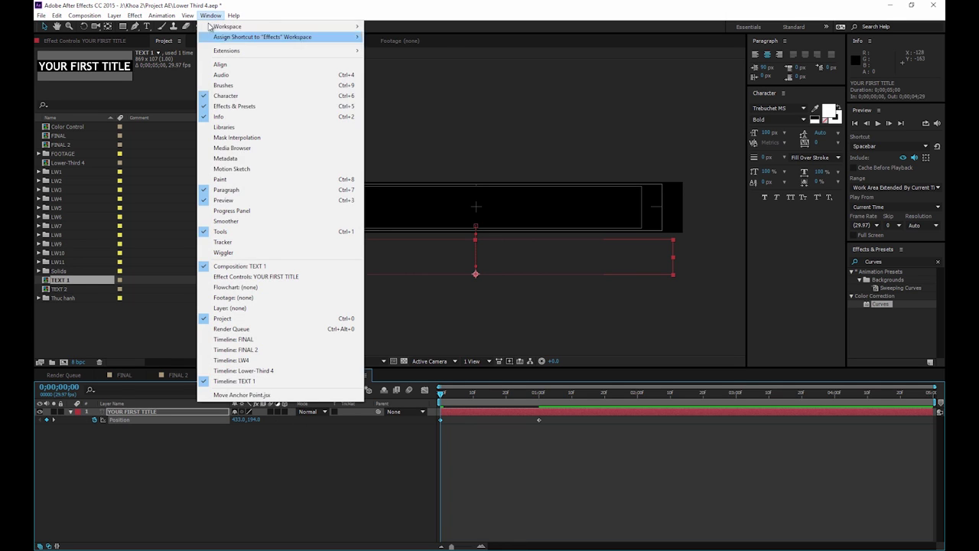
left_click(264, 396)
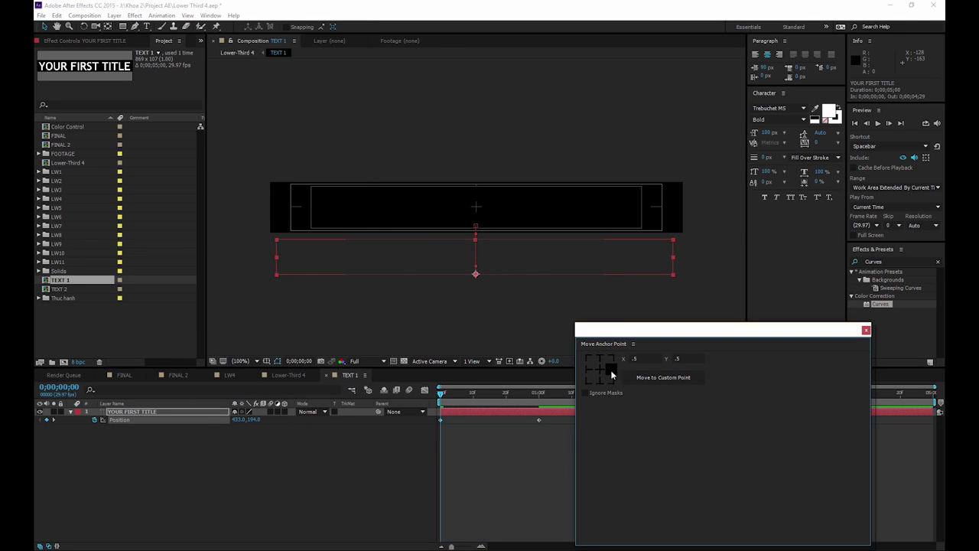
left_click(865, 331)
key("space")
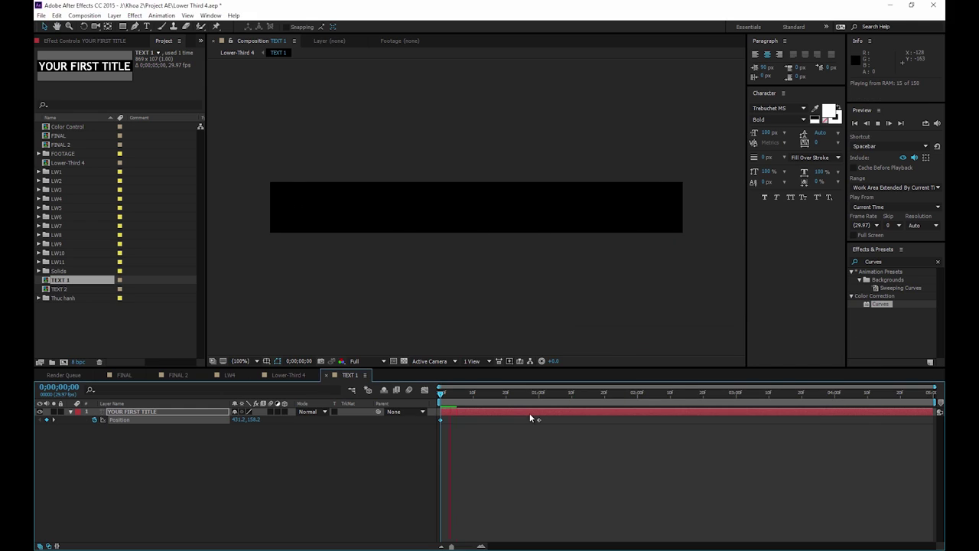
Paste the title's Position keyframes at 3 seconds and time-reverse them for the exit.
left_click(612, 411)
left_click_drag(712, 394, 736, 414)
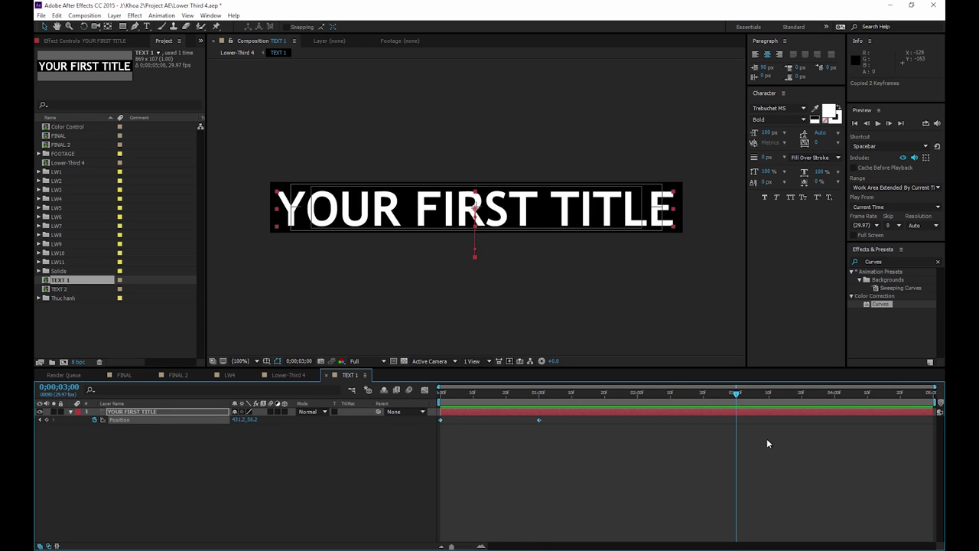
left_click(796, 452)
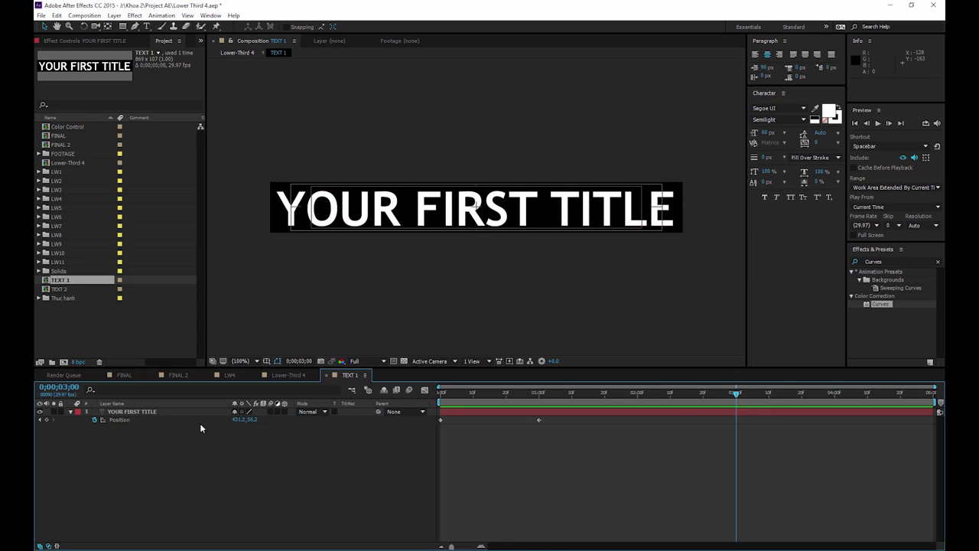
left_click(788, 414)
key("ctrl+v")
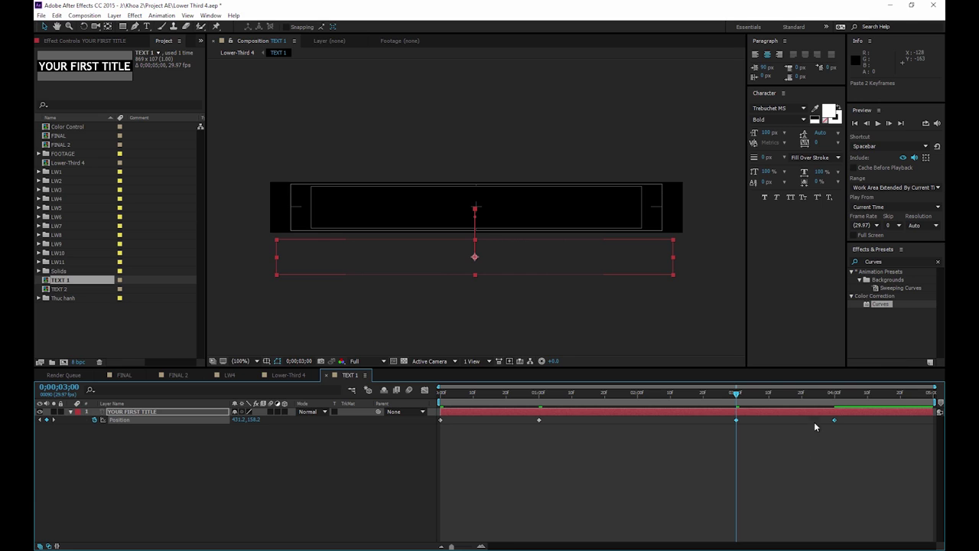
right_click(835, 420)
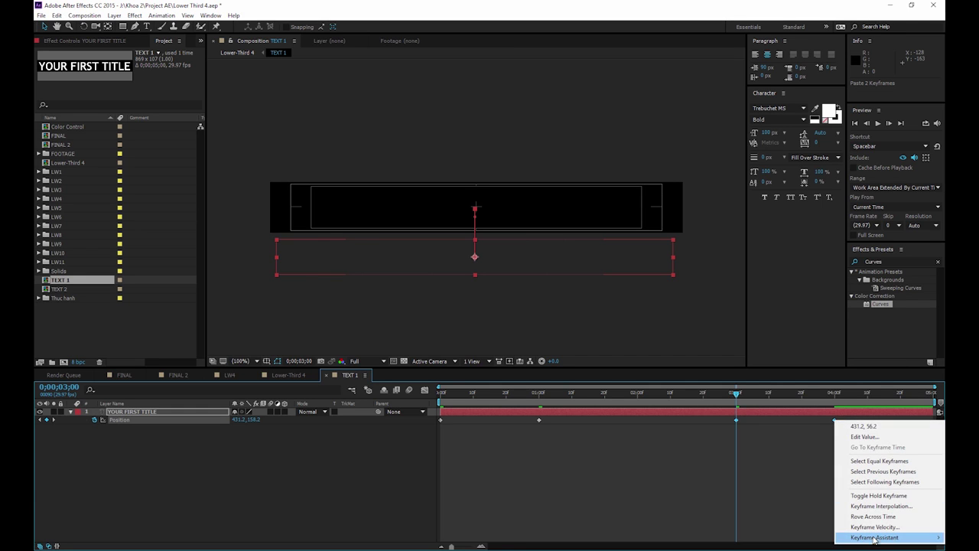
mouse_move(876, 538)
left_click(756, 537)
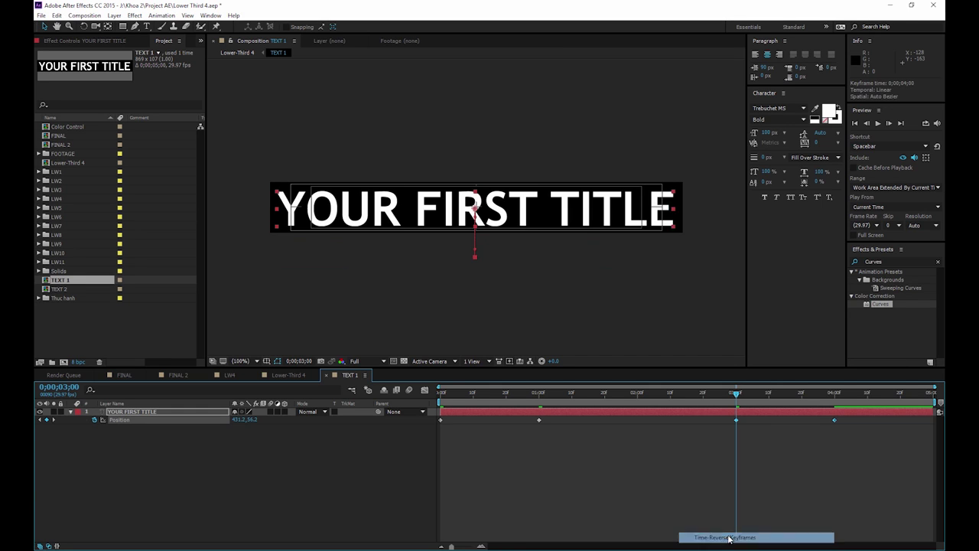
Apply Easy Ease to all four of the title's Position keyframes.
left_click(862, 421)
left_click(861, 417)
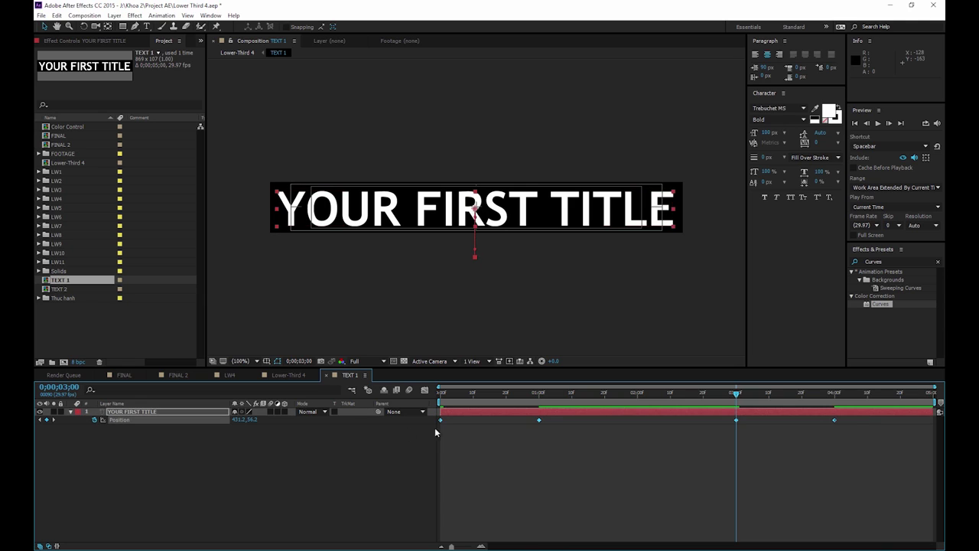
right_click(539, 421)
mouse_move(612, 539)
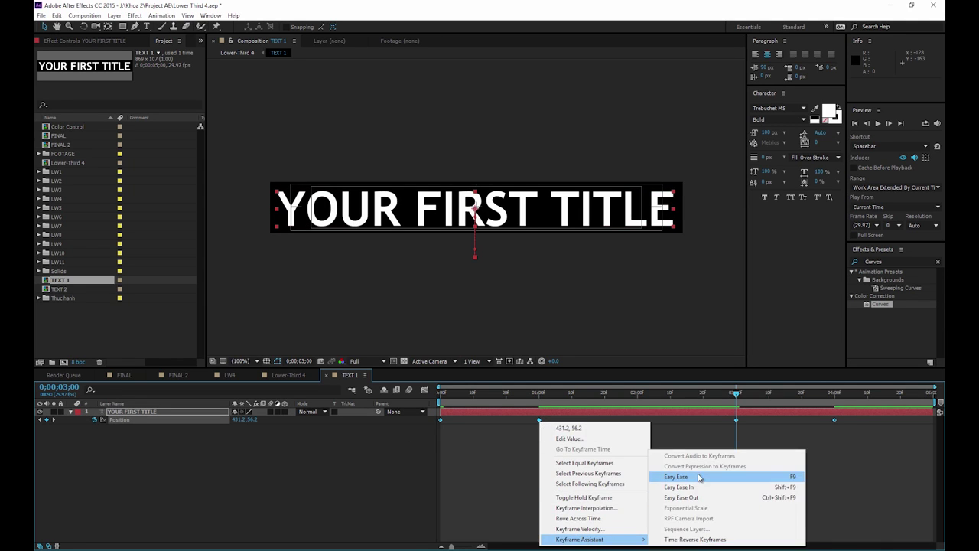
left_click(699, 478)
left_click(655, 461)
mouse_move(599, 412)
left_mouse_down()
mouse_move(823, 429)
mouse_move(429, 433)
left_mouse_up()
left_click(424, 390)
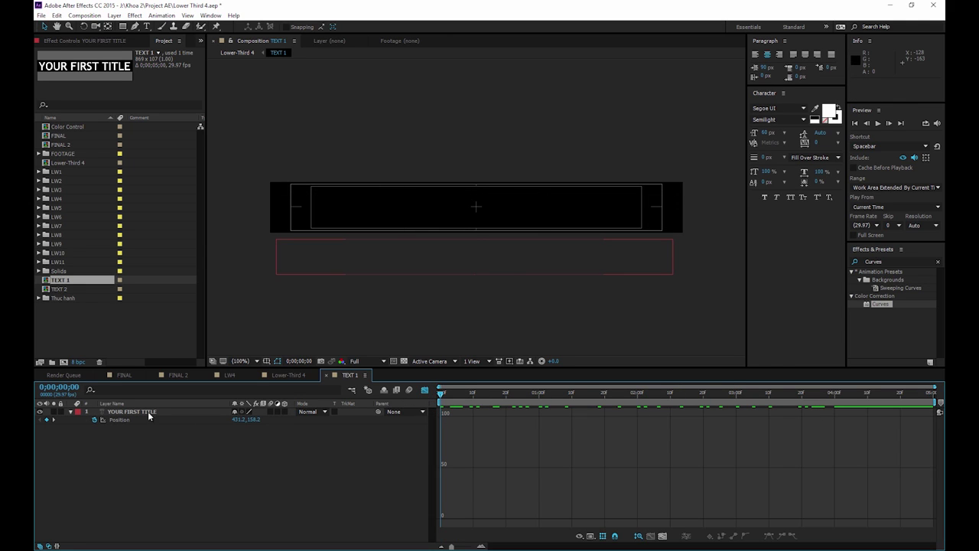
Drag the entrance keyframe influence so the title's speed peaks early near 0s.
left_click(127, 418)
left_click(540, 520)
left_click_drag(526, 520, 446, 520)
double_click(493, 520)
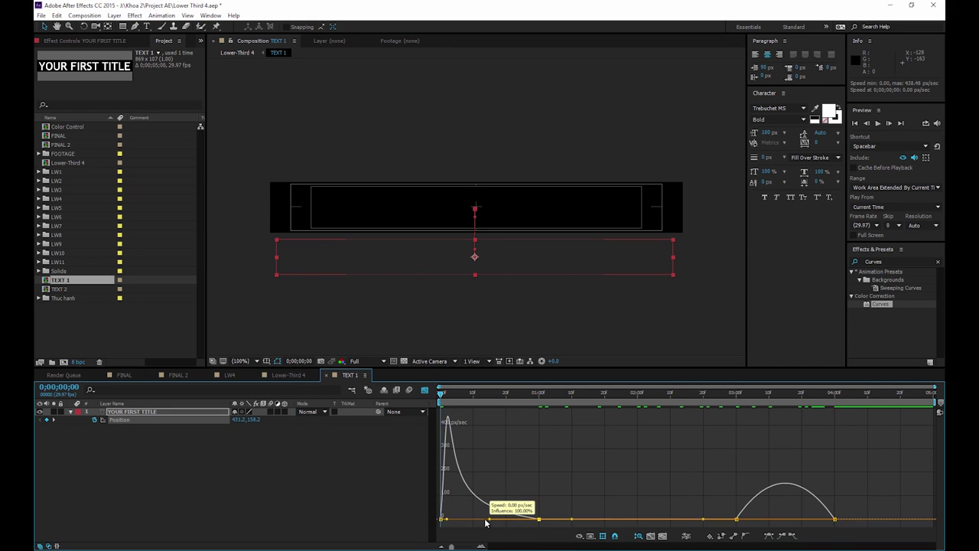
Drag the exit keyframe influence so speed spikes near 4s, then preview the result.
left_click(786, 484)
left_click_drag(754, 517, 827, 517)
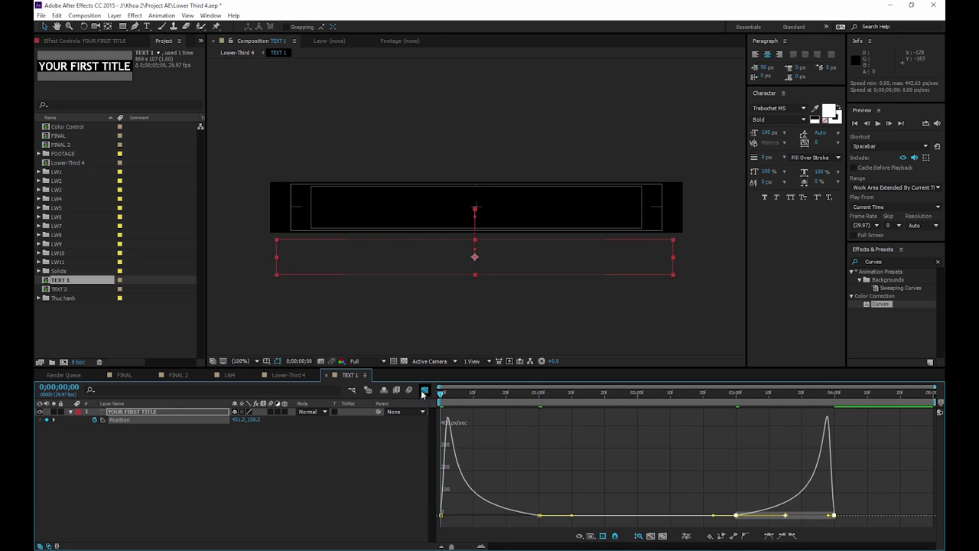
left_click(425, 389)
key("space")
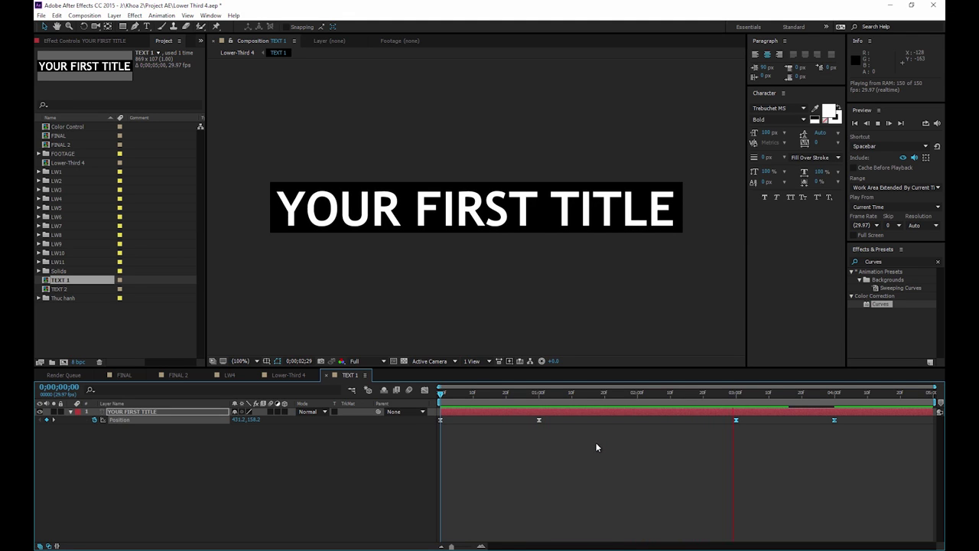
Check the title animation, close TEXT 1, and open TEXT 2 at about 1 second.
left_click(465, 405)
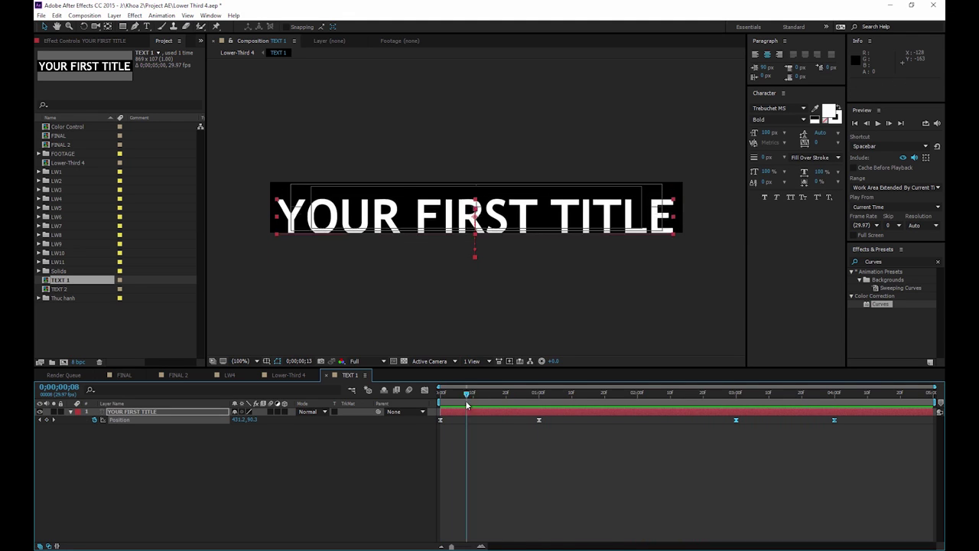
left_click_drag(466, 405, 507, 423)
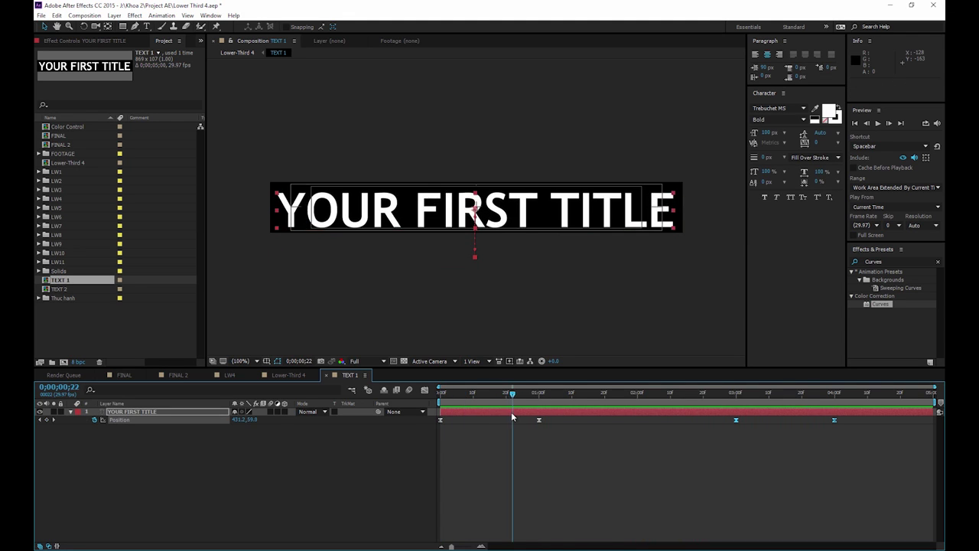
left_click(327, 375)
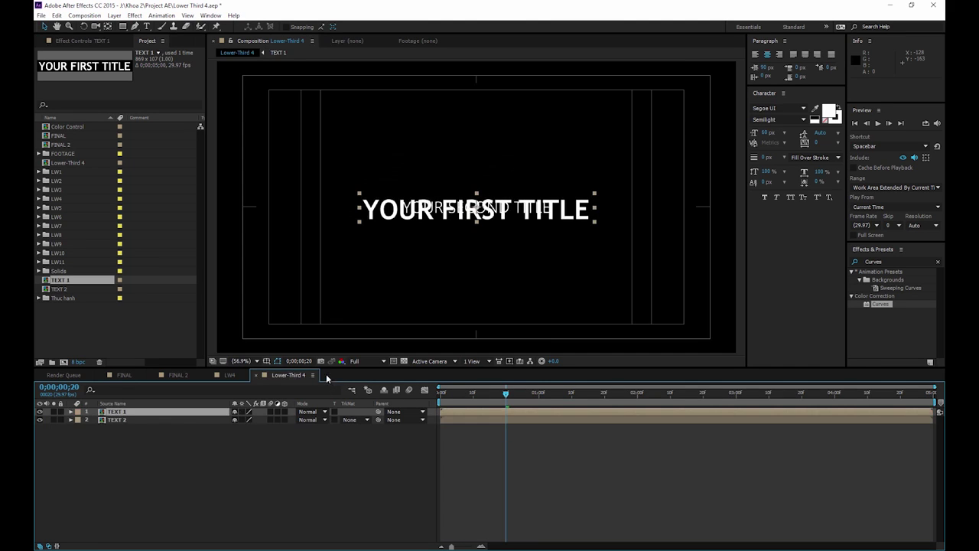
double_click(132, 424)
left_click_drag(450, 393, 538, 413)
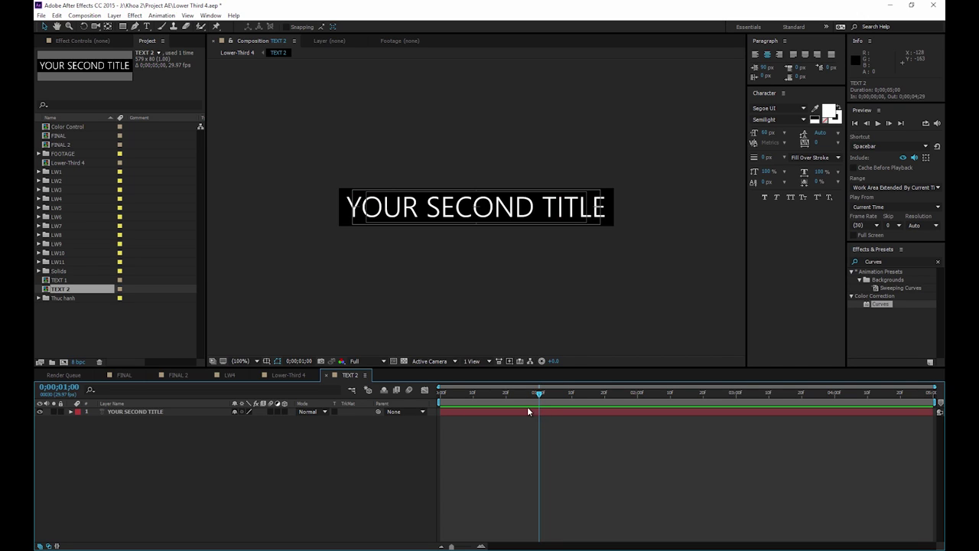
Keyframe YOUR SECOND TITLE's Position at 1 second and raise it above the box at 0 seconds.
left_click(119, 413)
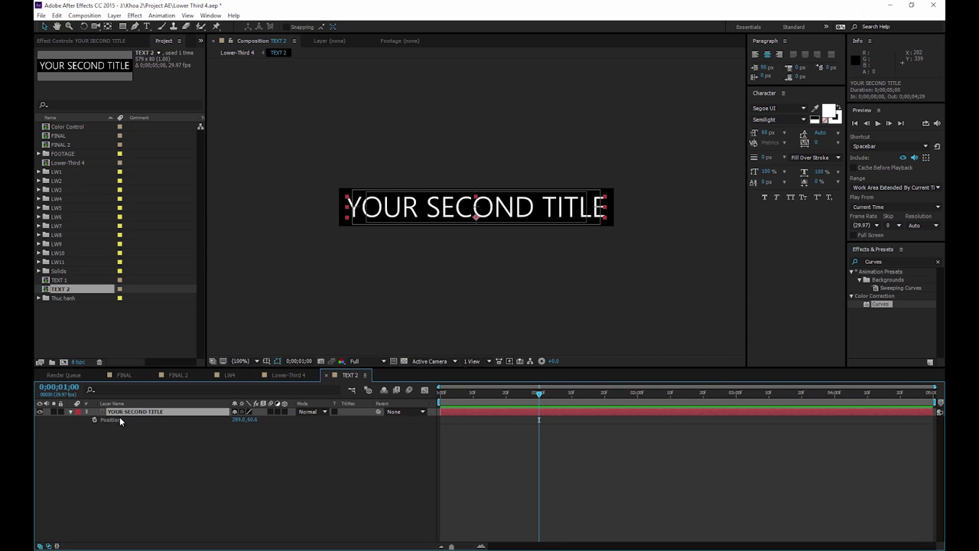
left_click(94, 420)
key("Home")
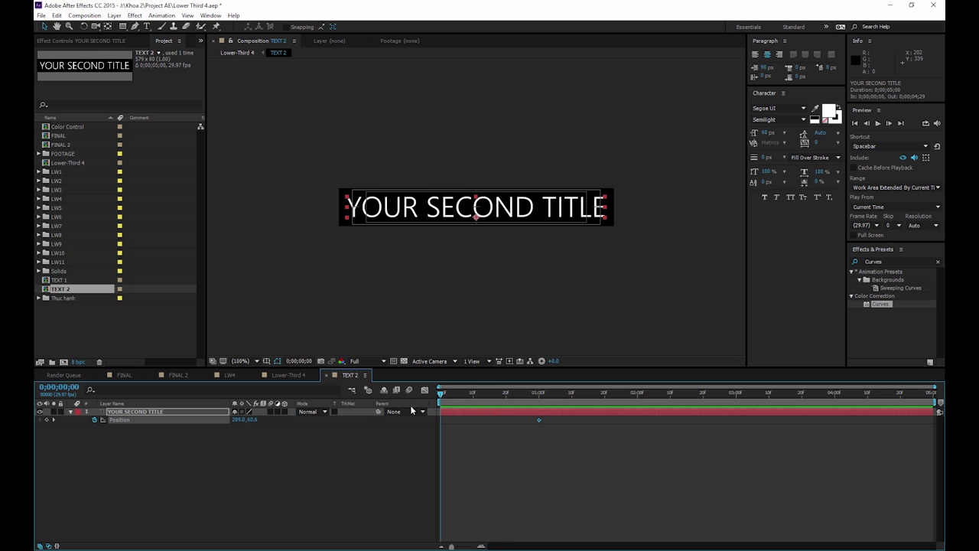
left_click_drag(250, 425, 217, 421)
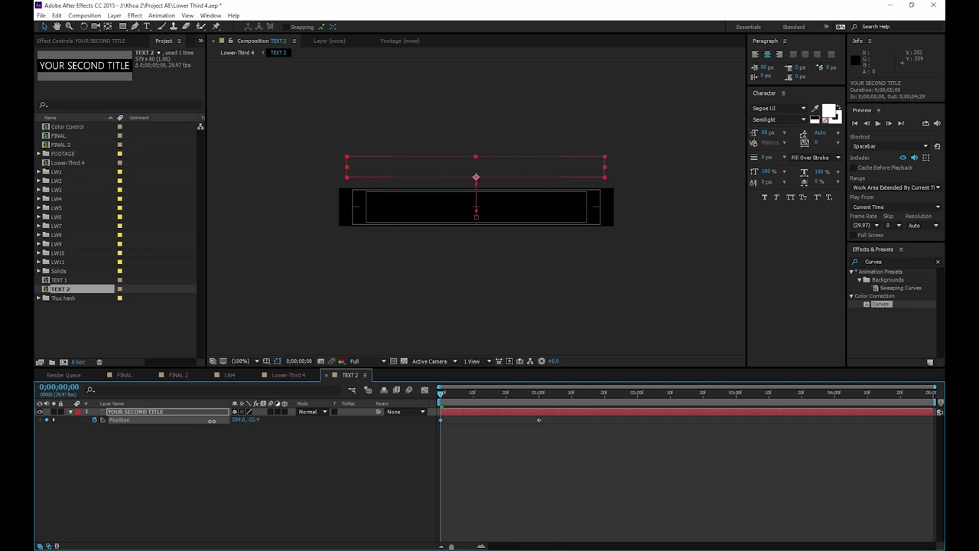
Centre the second title's anchor point on the text with the anchor point helper.
left_click(210, 16)
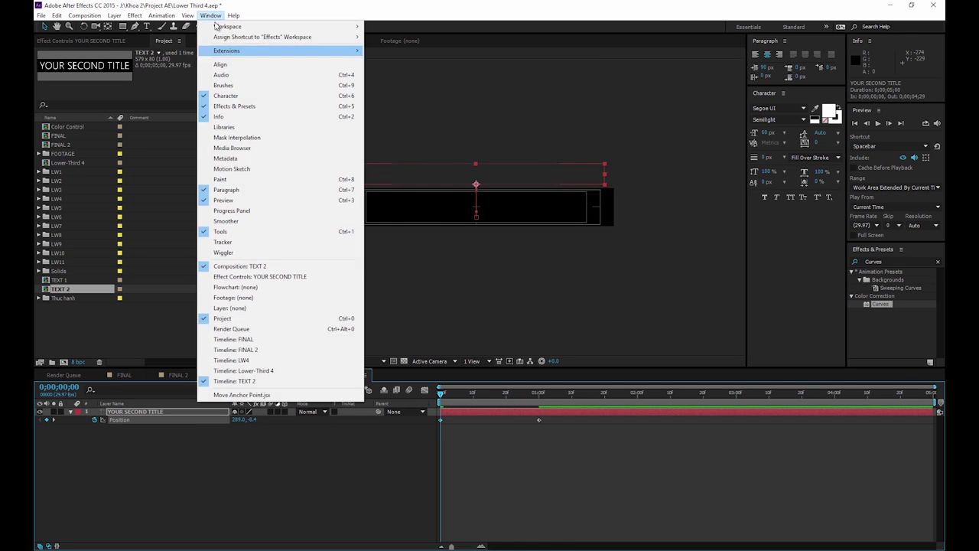
left_click(266, 395)
left_click(601, 369)
left_click(867, 330)
Paste both Position keyframes at 3 seconds and time-reverse them so the title exits.
left_click_drag(441, 394, 737, 421)
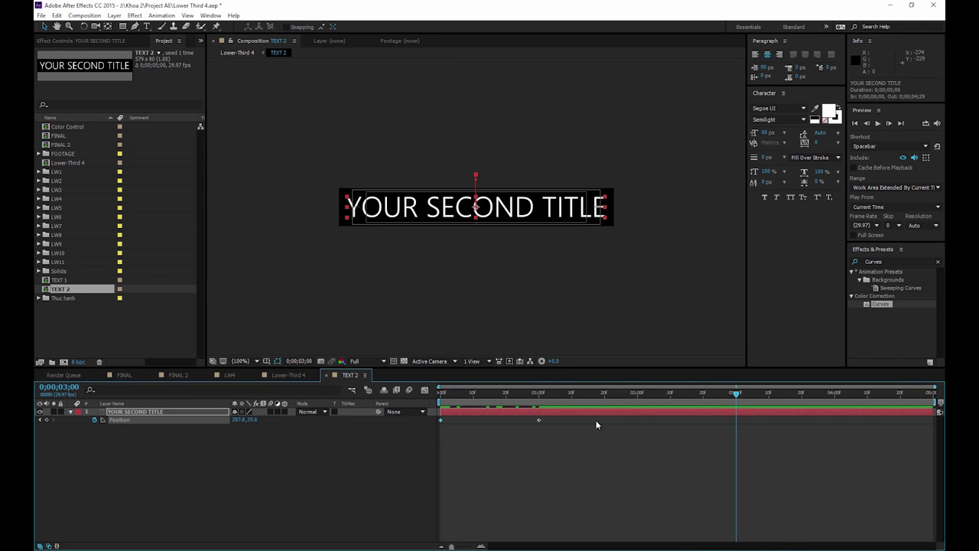
left_click_drag(587, 419, 393, 442)
key("ctrl+c")
left_click(781, 419)
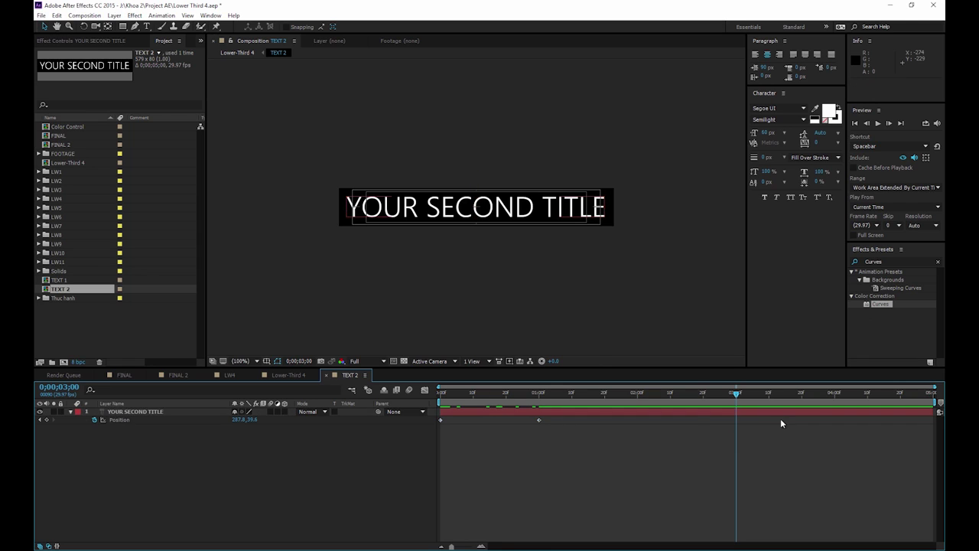
left_click(132, 419)
key("ctrl+v")
right_click(834, 421)
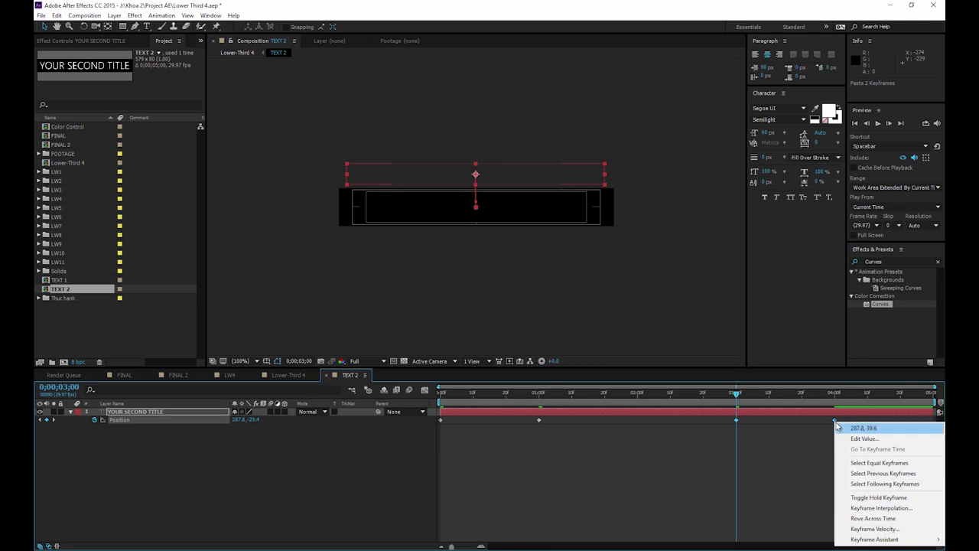
mouse_move(866, 539)
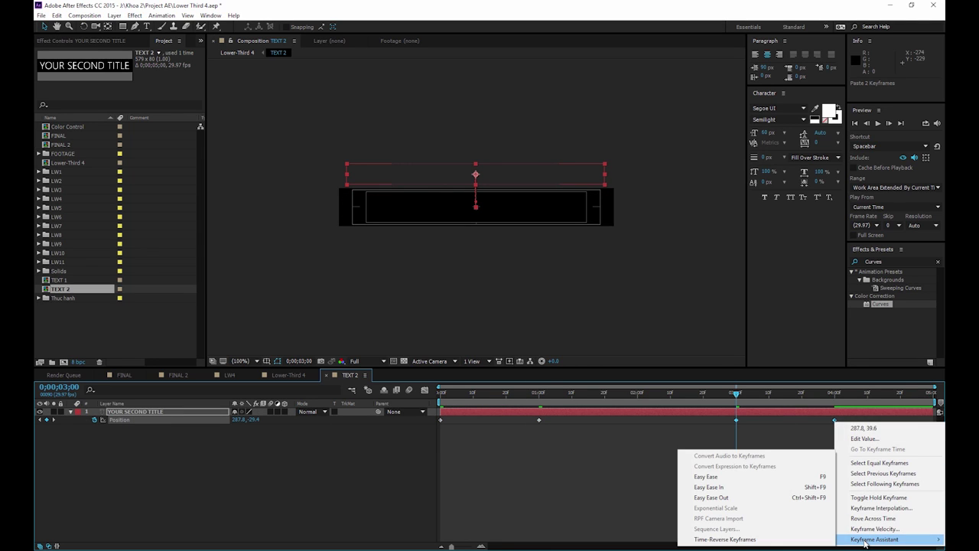
left_click(806, 539)
Apply Easy Ease to all four Position keyframes.
key("space")
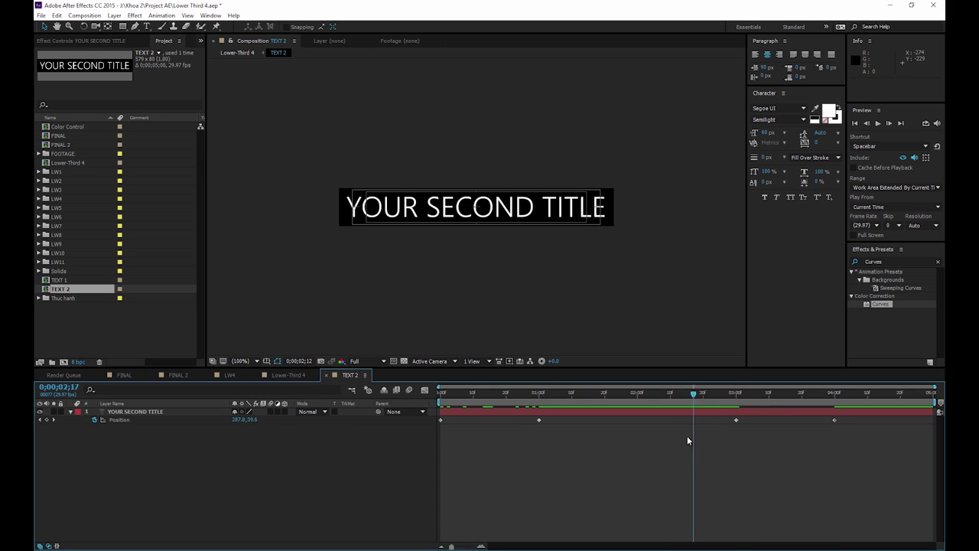
left_click_drag(857, 417, 433, 442)
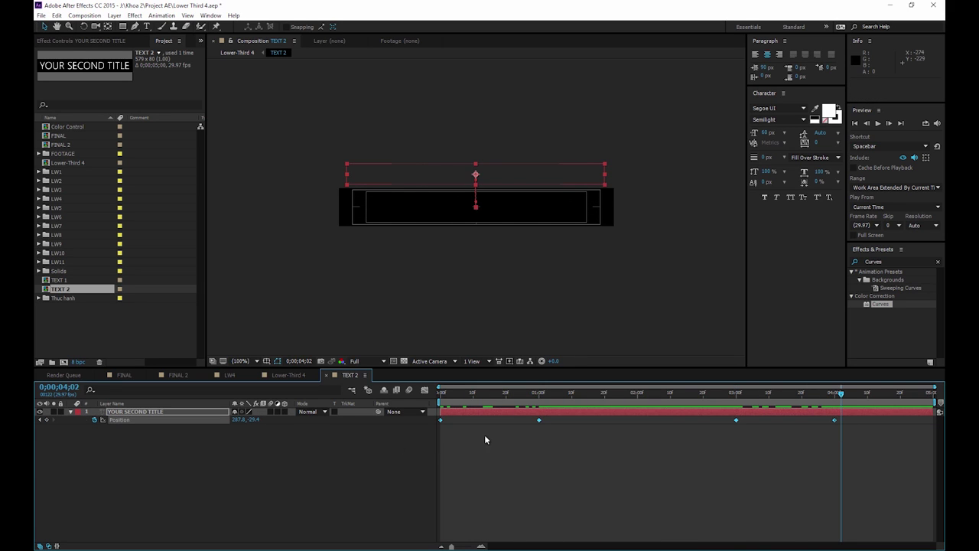
right_click(538, 422)
mouse_move(585, 540)
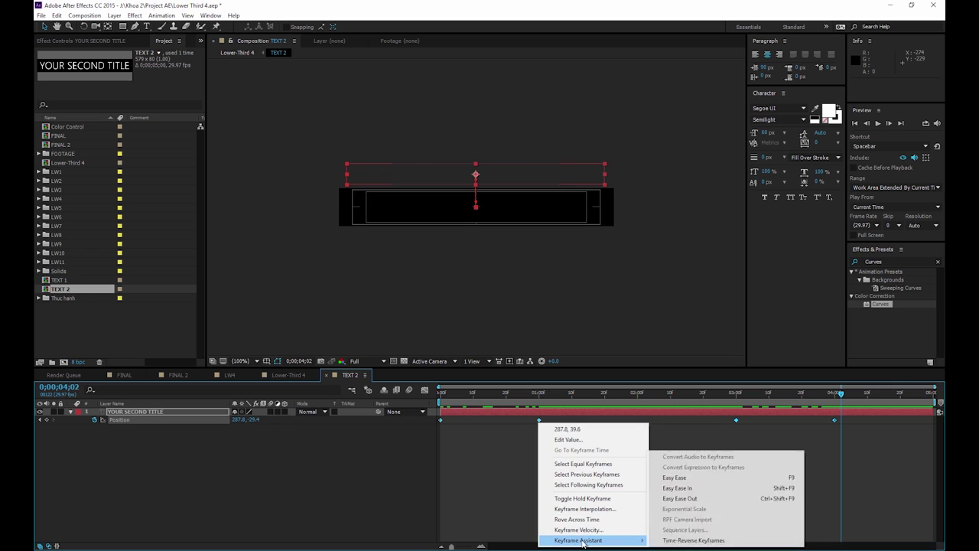
left_click(674, 478)
key("Home")
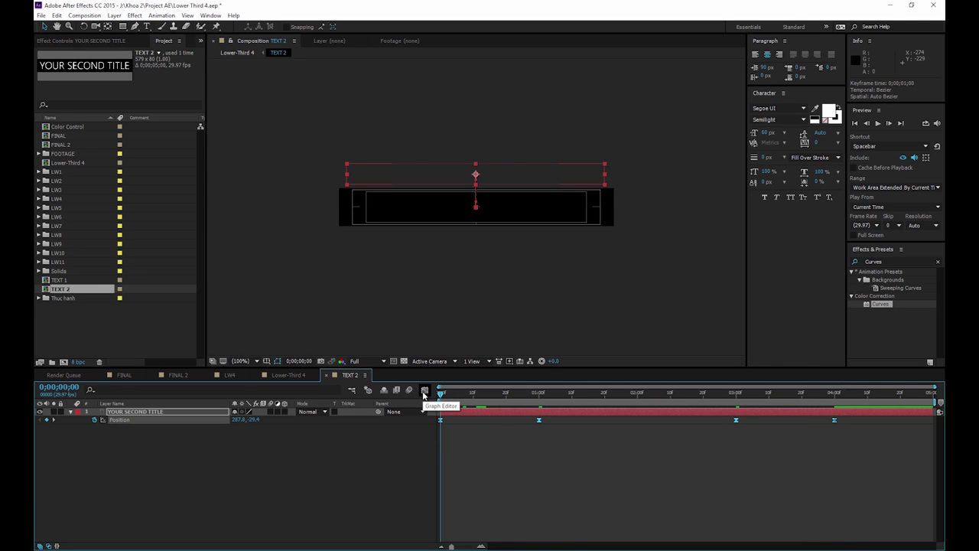
In the speed graph, spike the entrance speed early and the exit speed late, then preview.
left_click(423, 390)
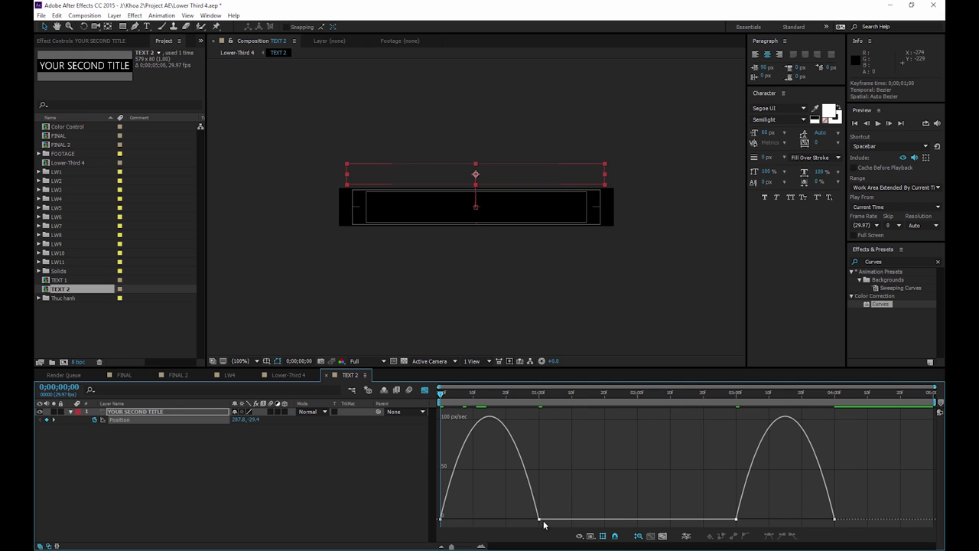
left_click(529, 522)
left_click_drag(523, 522, 451, 523)
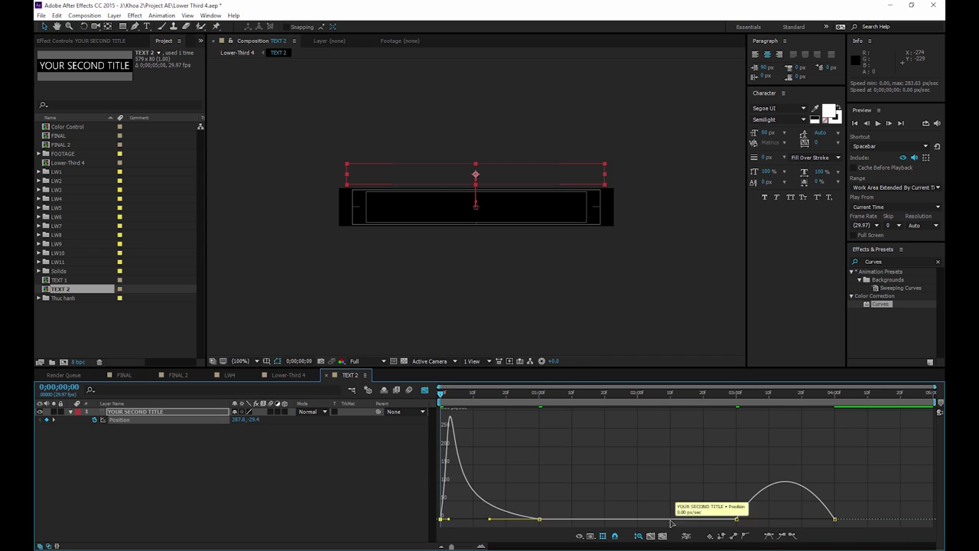
left_click(736, 523)
left_click(735, 523)
left_click_drag(768, 520, 825, 521)
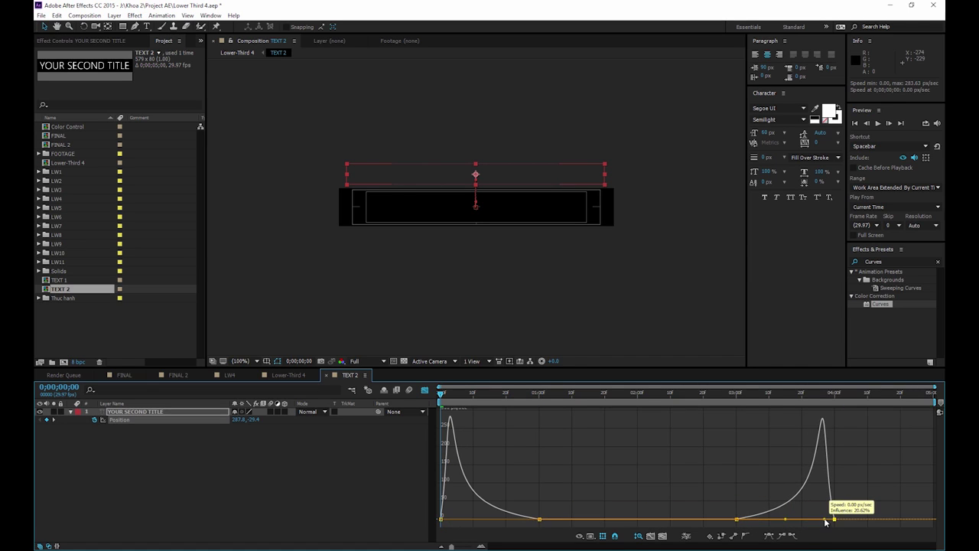
left_click(425, 391)
key("space")
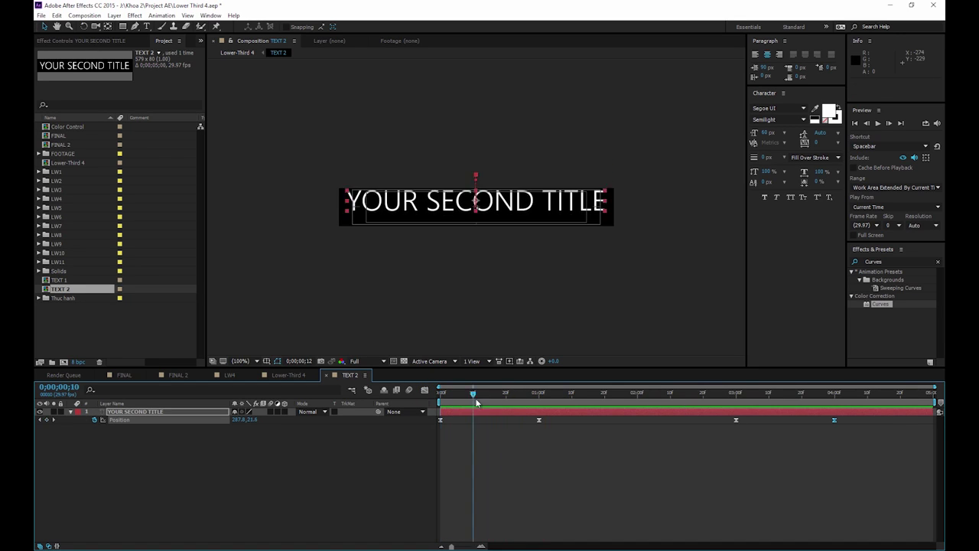
left_click(290, 375)
At 1 second, move YOUR SECOND TITLE below YOUR FIRST TITLE and nudge the first title right.
left_click(444, 400)
key("space")
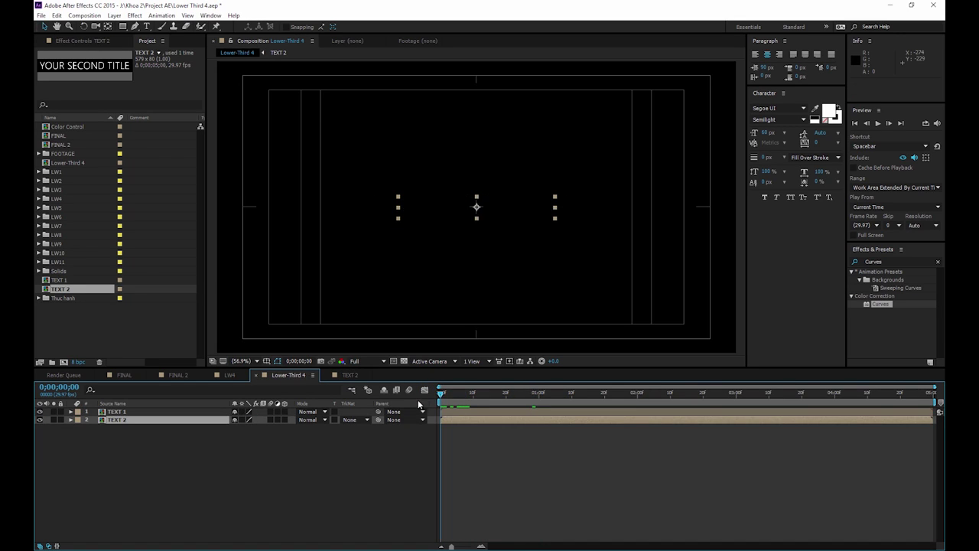
left_click(538, 394)
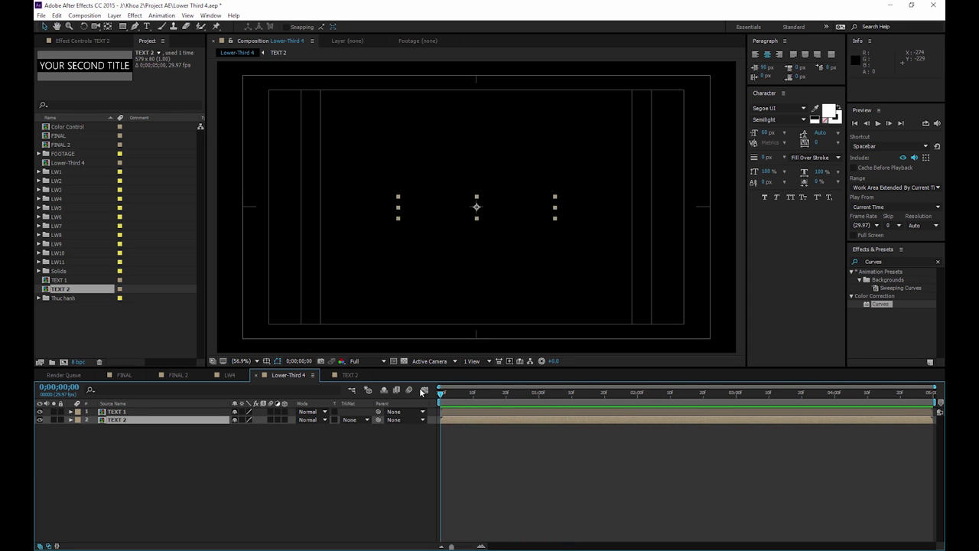
left_click(138, 412)
left_click(137, 413)
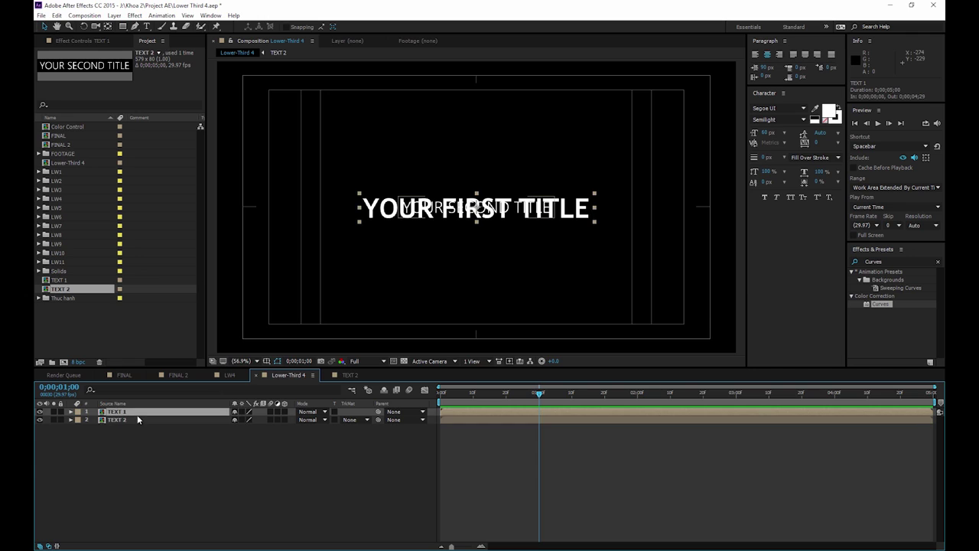
left_click(508, 221)
mouse_move(508, 215)
left_mouse_down()
mouse_move(516, 238)
mouse_move(517, 212)
left_mouse_up()
left_click(512, 214)
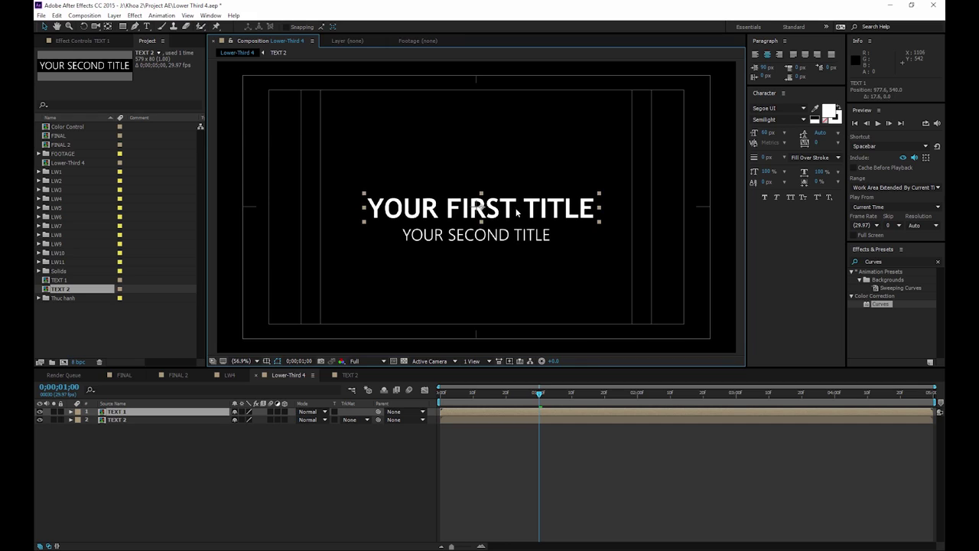
key("Return")
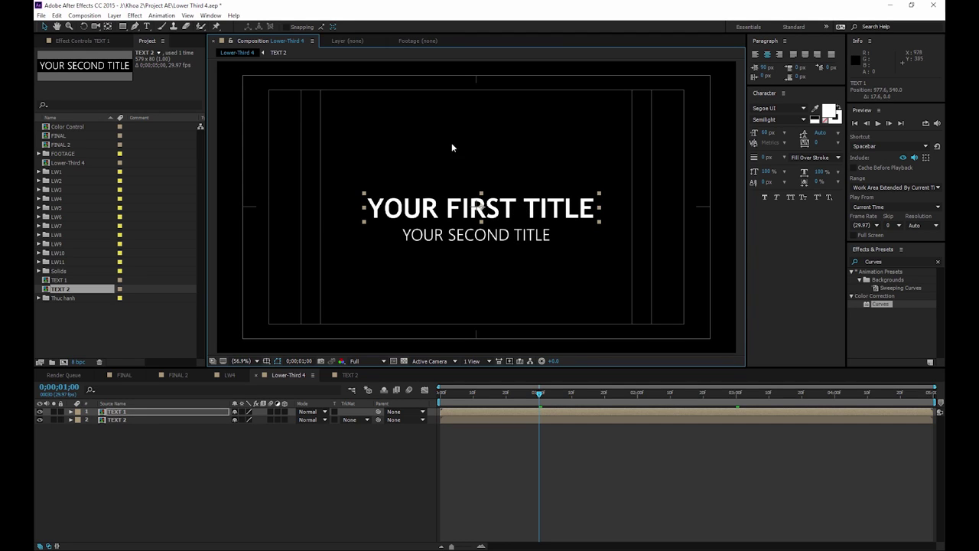
Nudge the second title right to centre it and scrub to check both titles animating.
left_click(511, 241)
left_click_drag(505, 241, 510, 241)
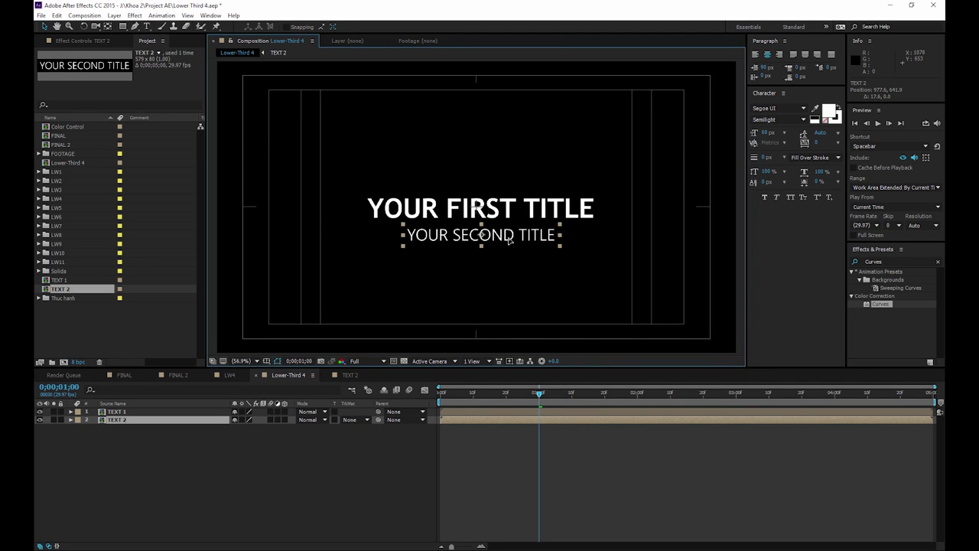
left_click(516, 277)
key("comma")
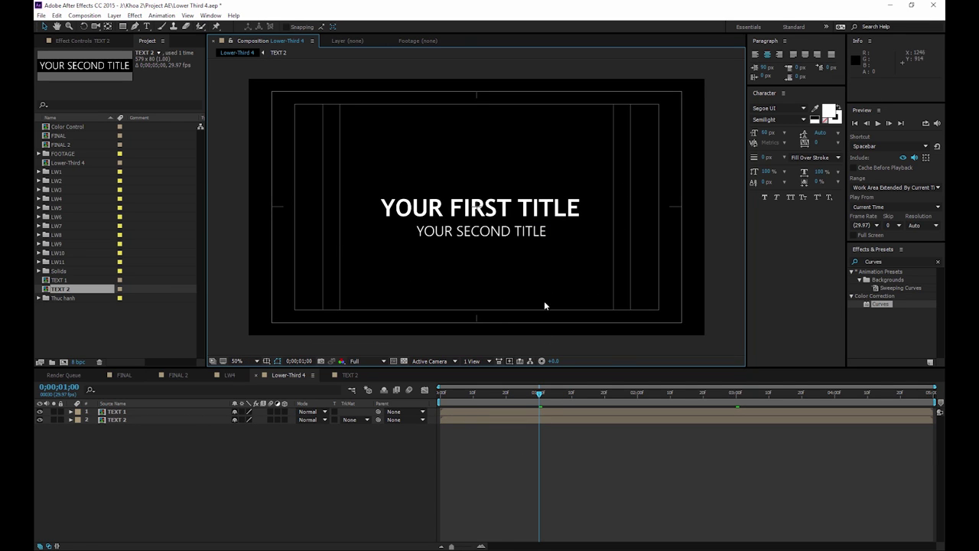
left_click_drag(539, 394, 428, 413)
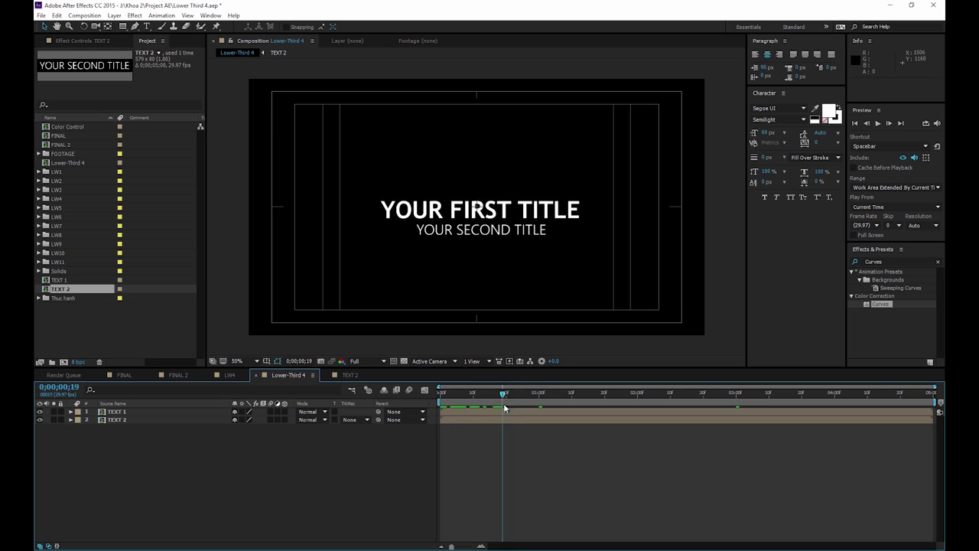
left_click_drag(497, 394, 516, 406)
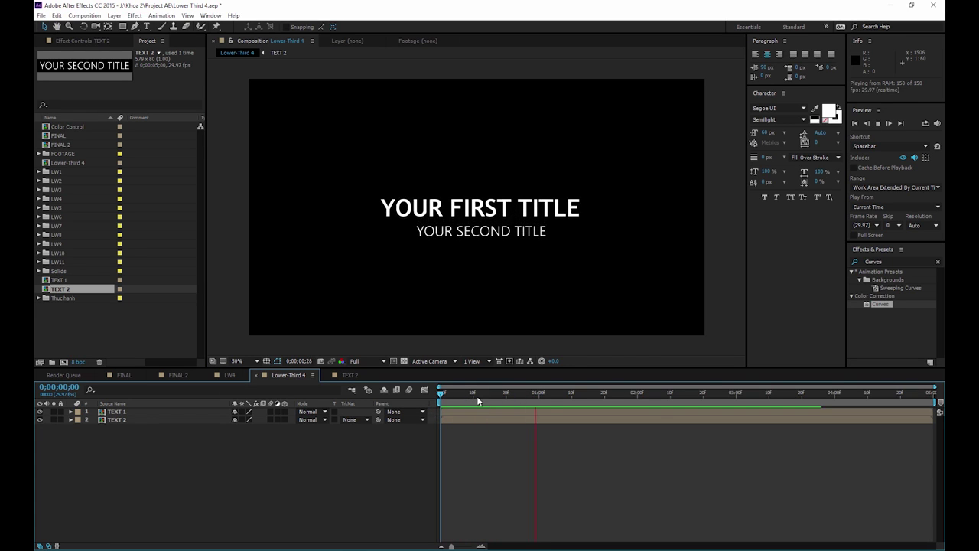
key("space")
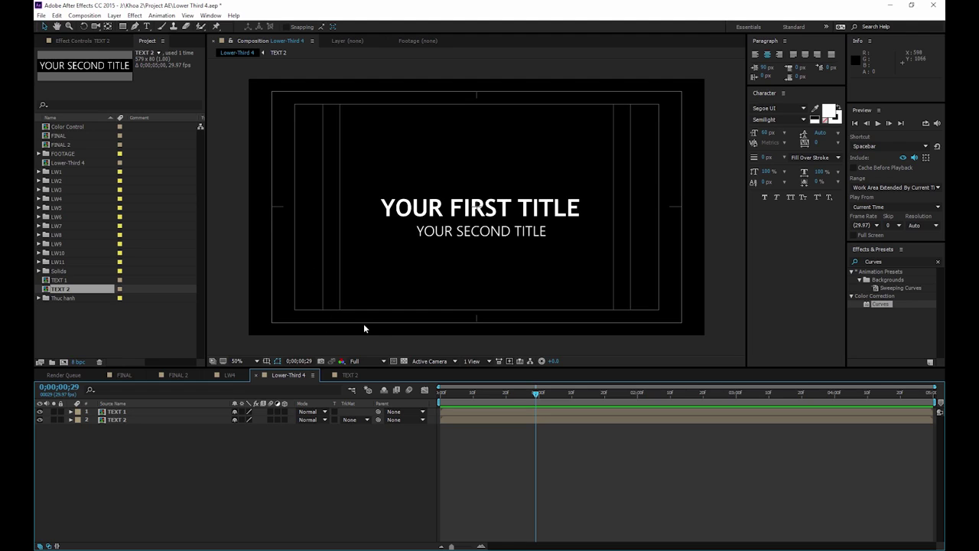
Pick the Pen tool with the view at 100% zoom.
key("period")
key("comma")
left_click(135, 26)
key("period")
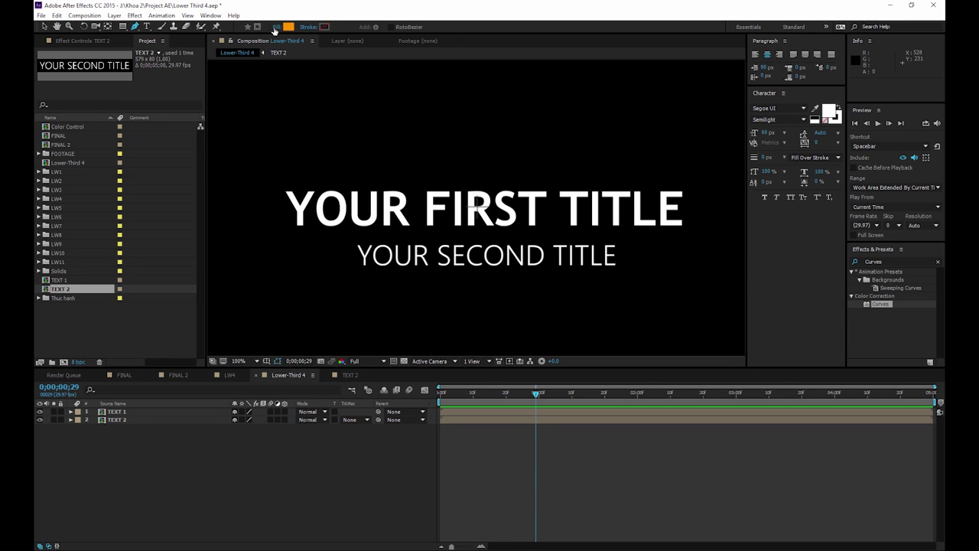
Set the fill for new shapes to None.
left_click(274, 27)
left_click(441, 255)
left_click(473, 308)
Set the shape stroke colour to orange FFA126.
left_click(325, 29)
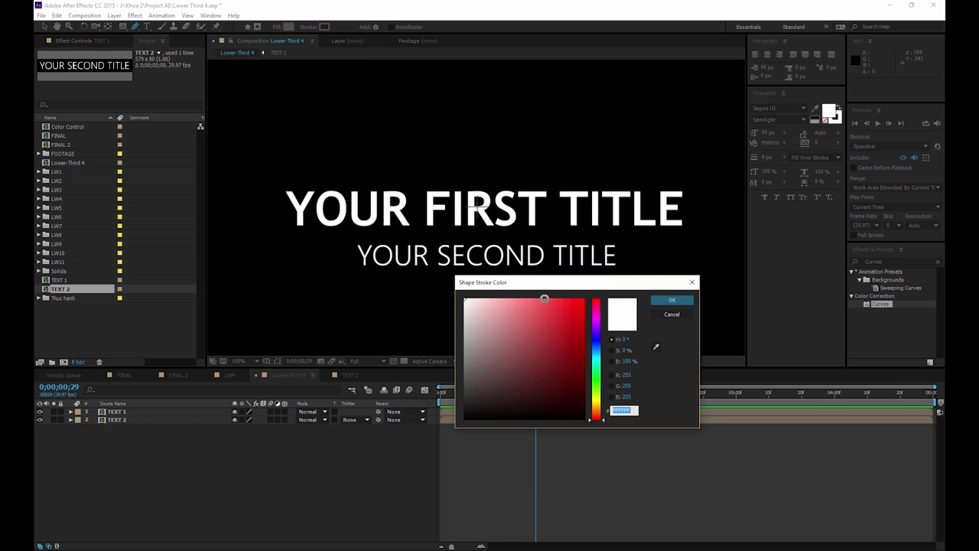
left_click(597, 406)
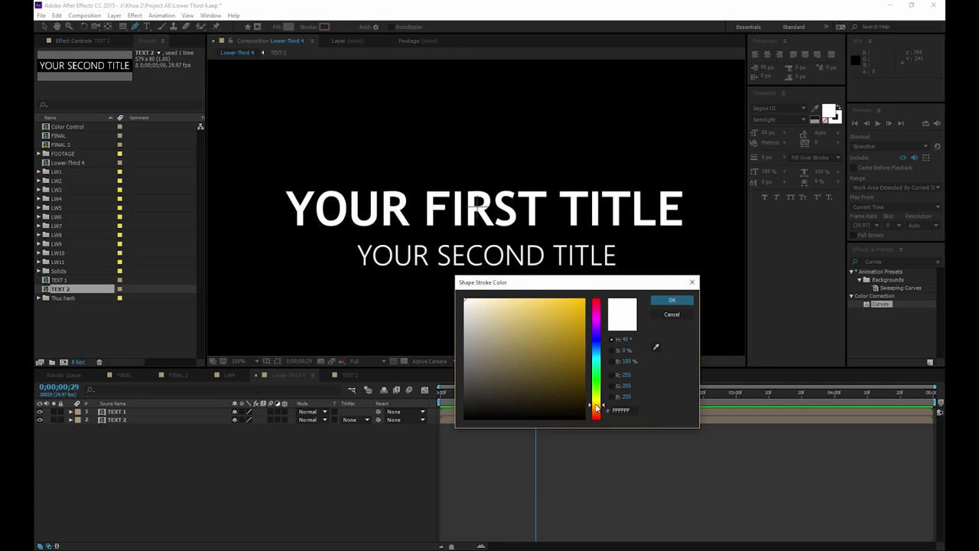
left_click_drag(597, 408, 596, 410)
left_click(565, 305)
left_click(672, 299)
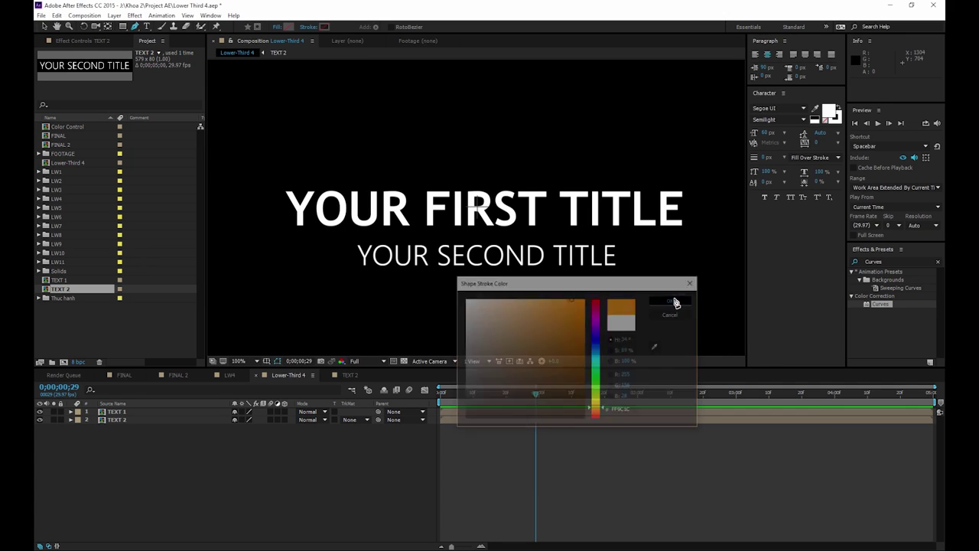
scroll(460, 166, "down", 2)
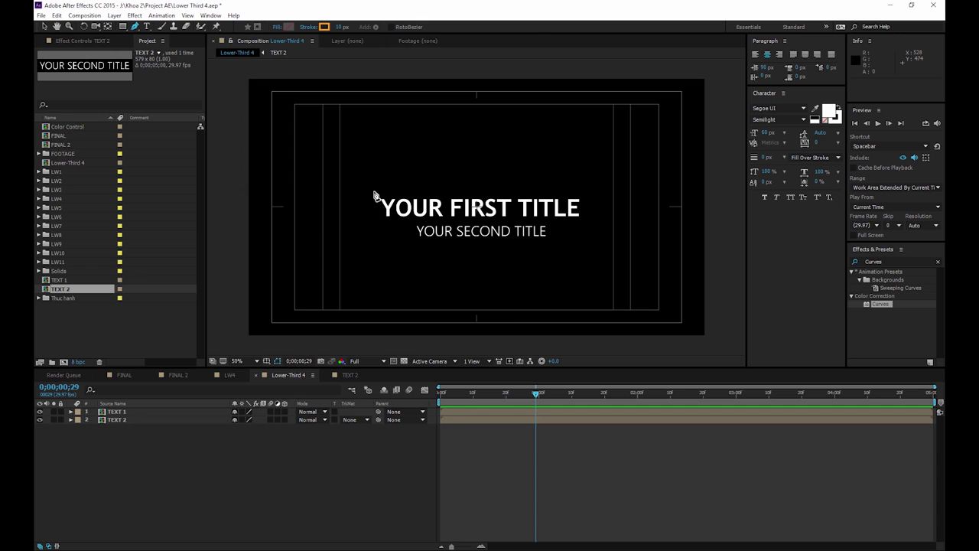
key("period")
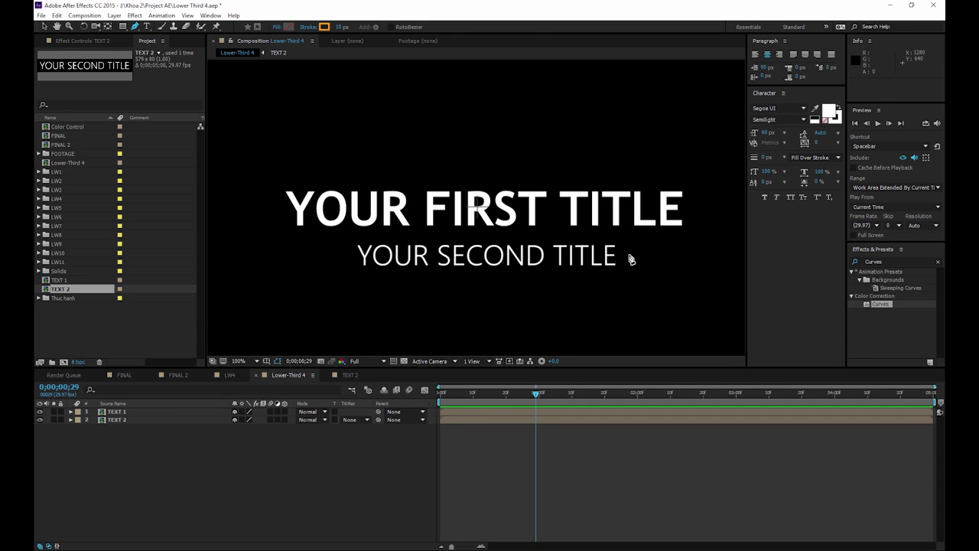
Draw the frame path from after the second title, across the top and down to the bottom-left corner.
left_click(628, 260)
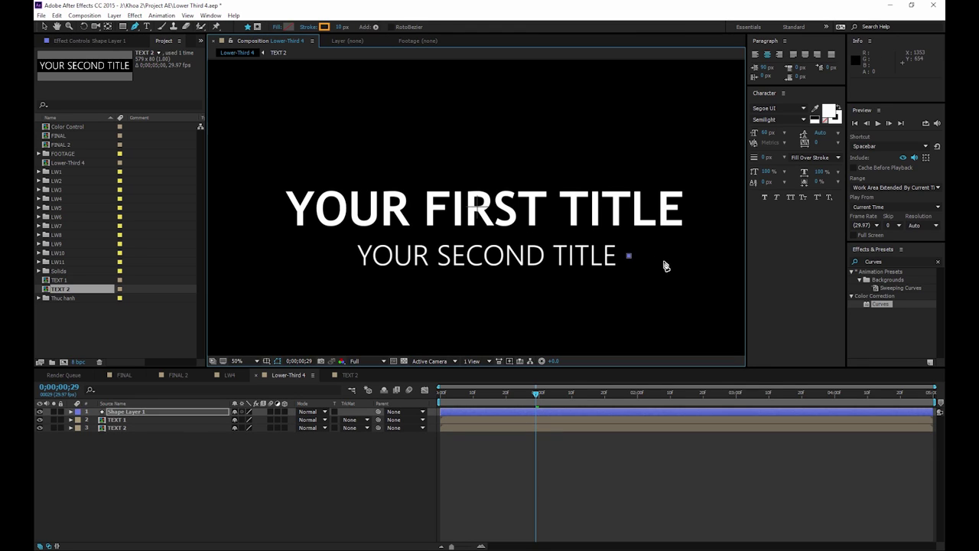
key("comma")
left_click(594, 231)
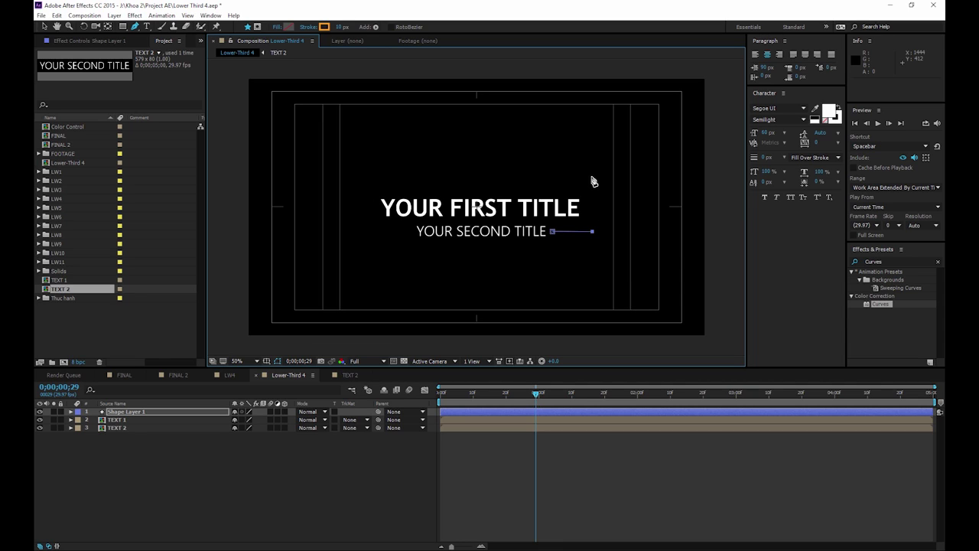
key("ctrl+z")
left_click(361, 189)
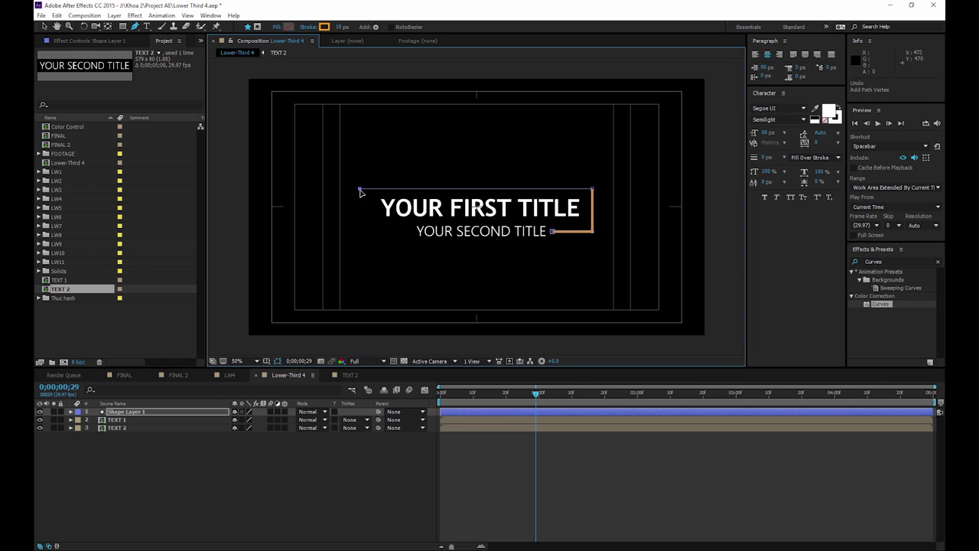
key("ctrl+z")
left_click(373, 189)
key("ctrl+z")
left_click(367, 189)
left_click(367, 233)
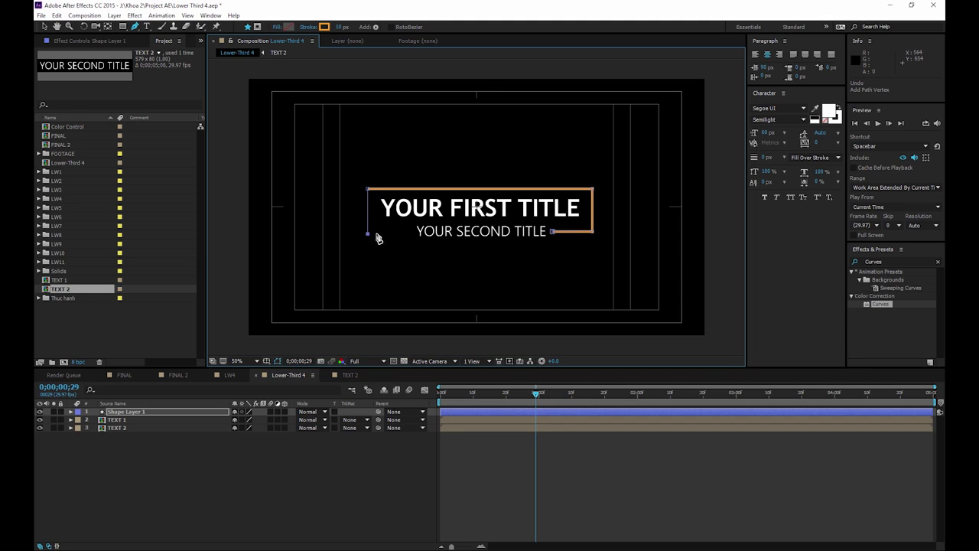
left_click(413, 234)
Redraw the left side and bottom edge, ending before the second title.
key("period")
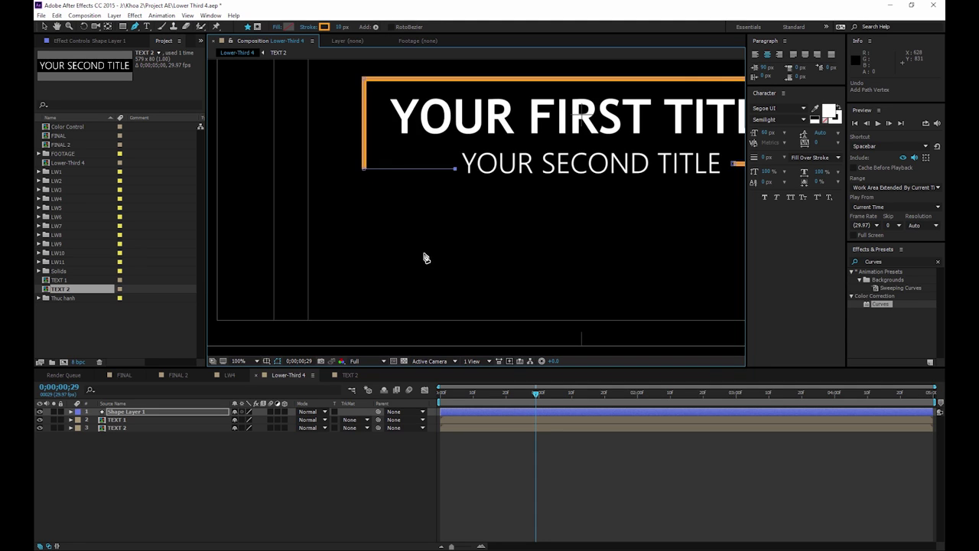
left_click_drag(566, 188, 496, 272)
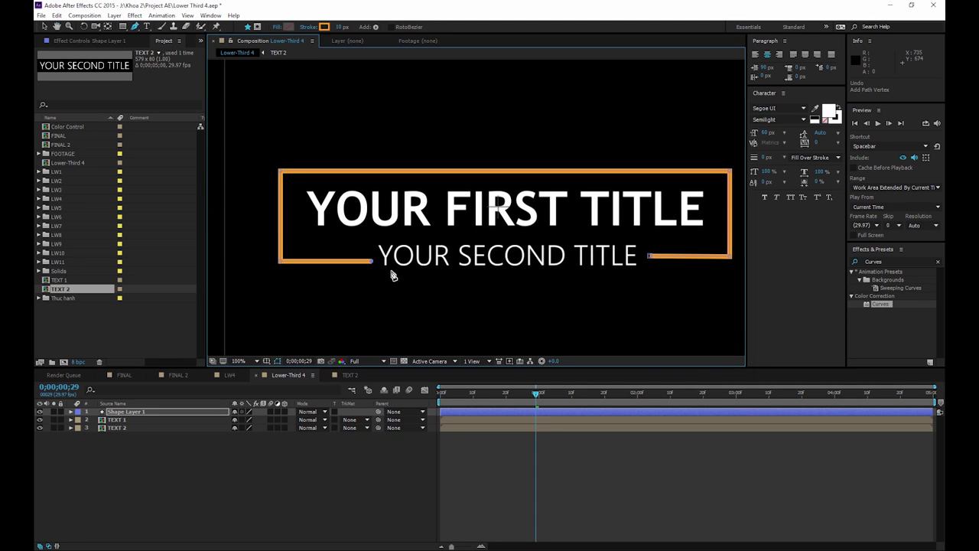
left_click_drag(373, 263, 371, 262)
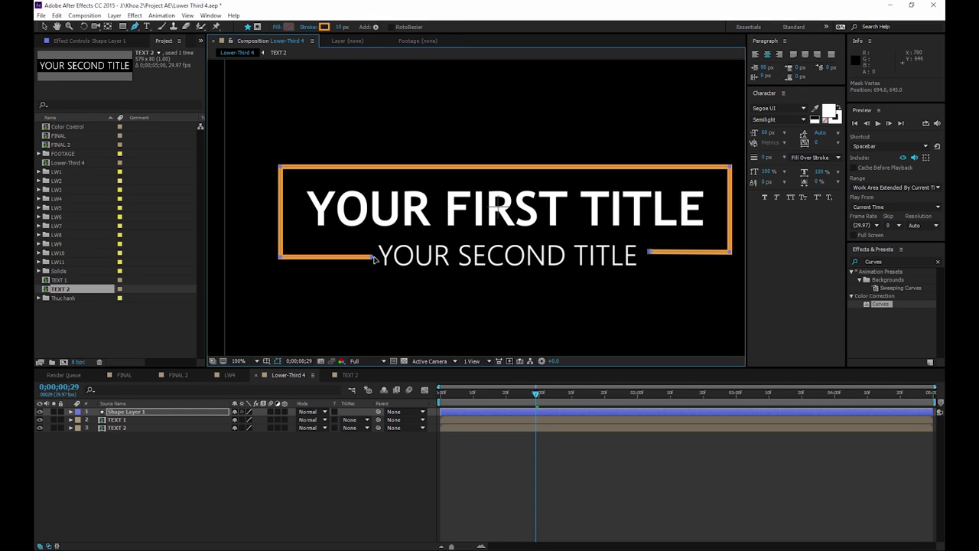
key("ctrl+z")
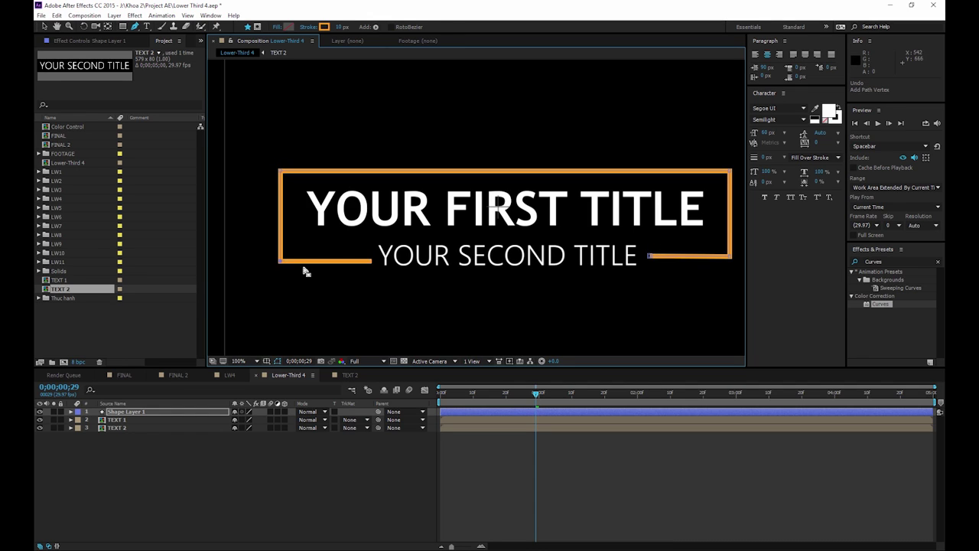
key("ctrl+z")
key("ctrl+z")
left_click(281, 261)
left_click(367, 260)
key("comma")
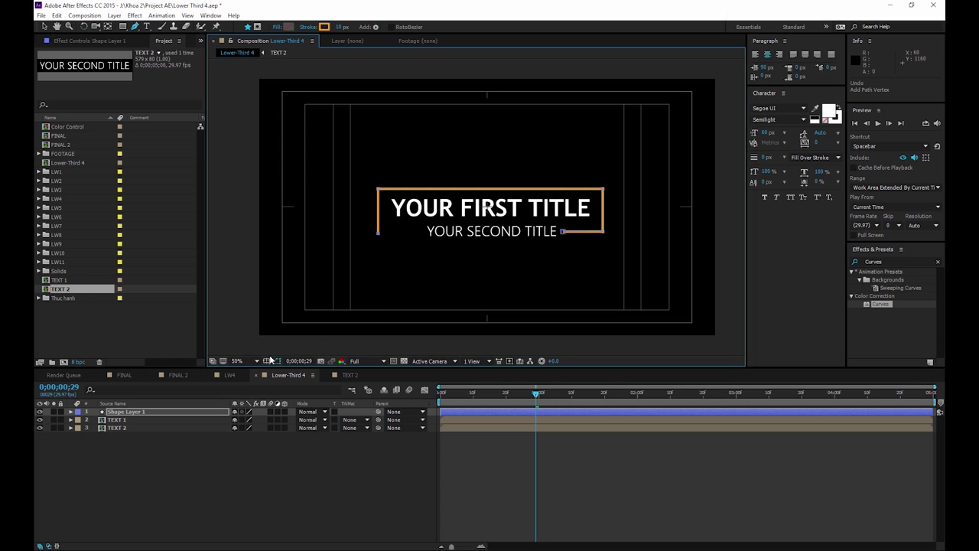
Show rulers and place a horizontal guide just under the second title.
left_click(269, 360)
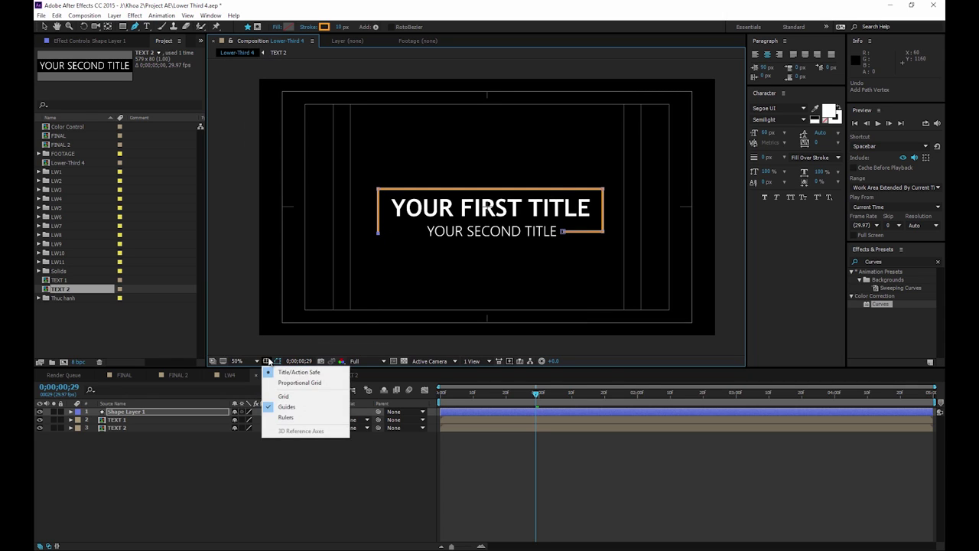
left_click(287, 423)
left_click_drag(485, 61, 475, 234)
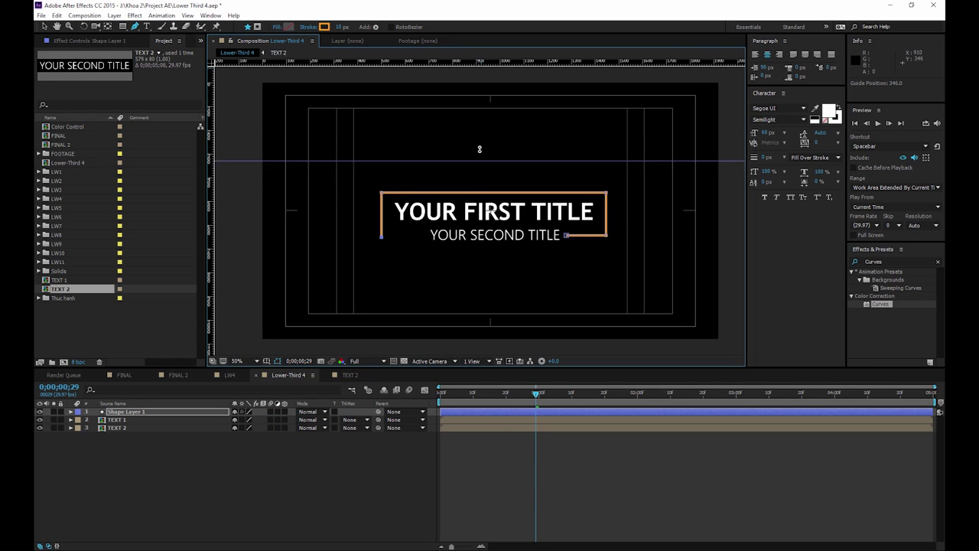
scroll(477, 234, "up", 2)
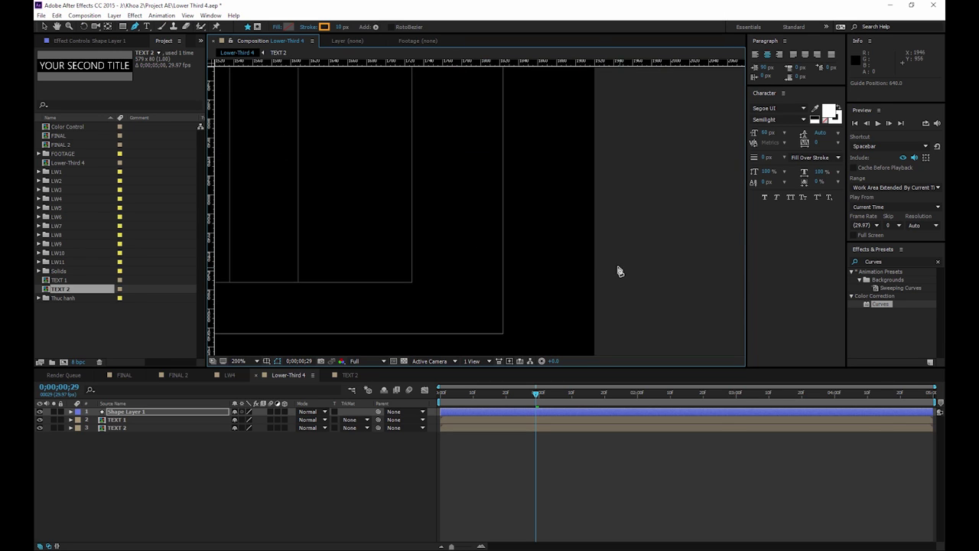
left_click_drag(357, 176, 503, 306)
key("g")
scroll(493, 288, "up", 1)
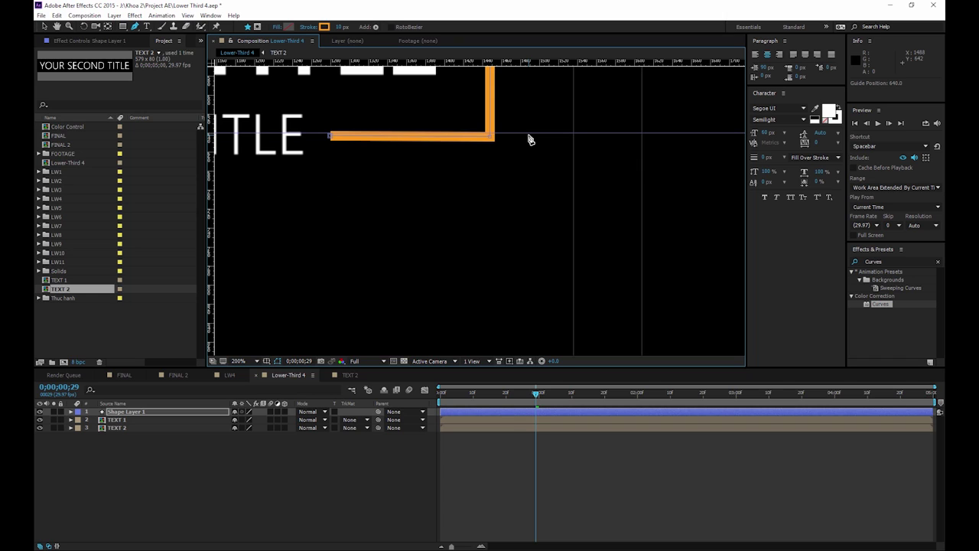
left_click_drag(527, 134, 529, 136)
scroll(355, 186, "left", 2)
scroll(589, 267, "up", 3)
key("comma")
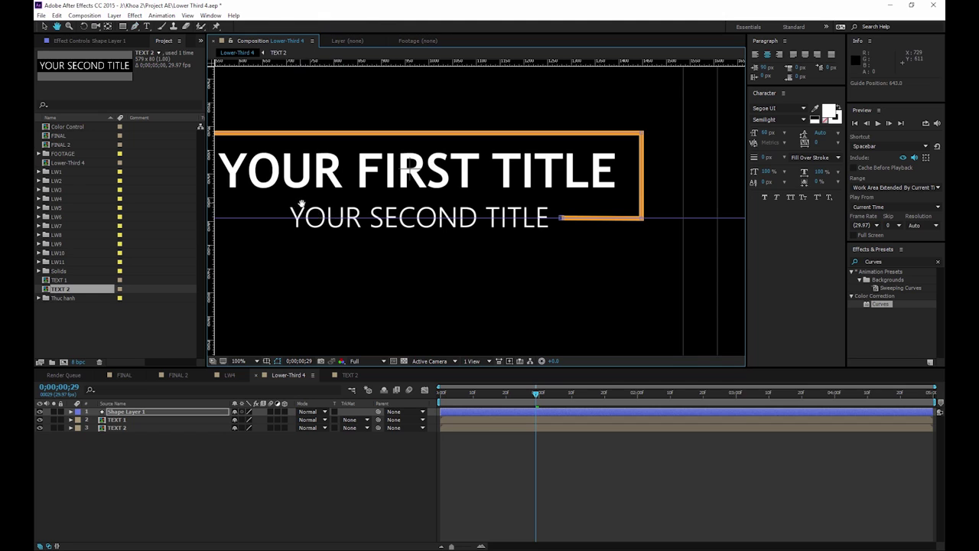
left_click_drag(300, 212, 461, 256)
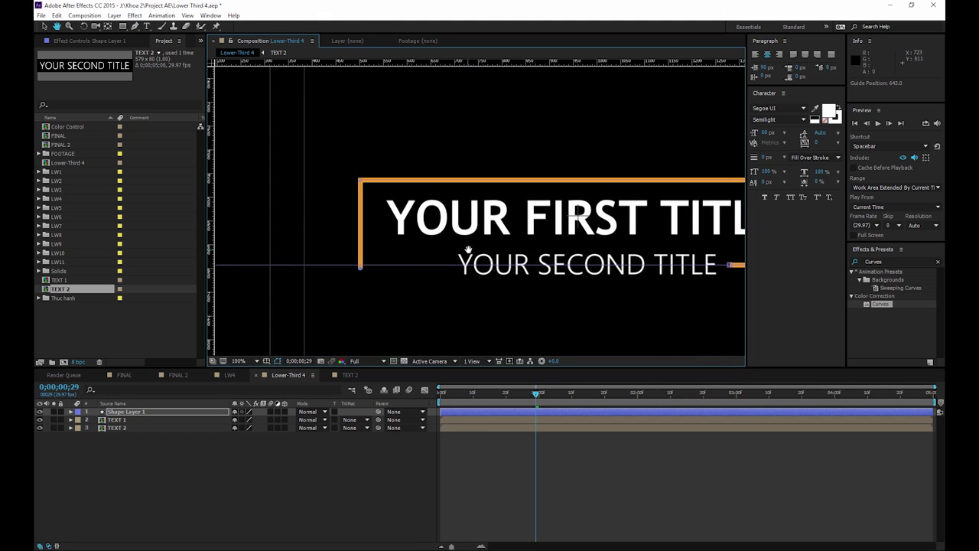
Extend the frame's bottom-left line to stop just before the subtitle.
left_click(360, 266)
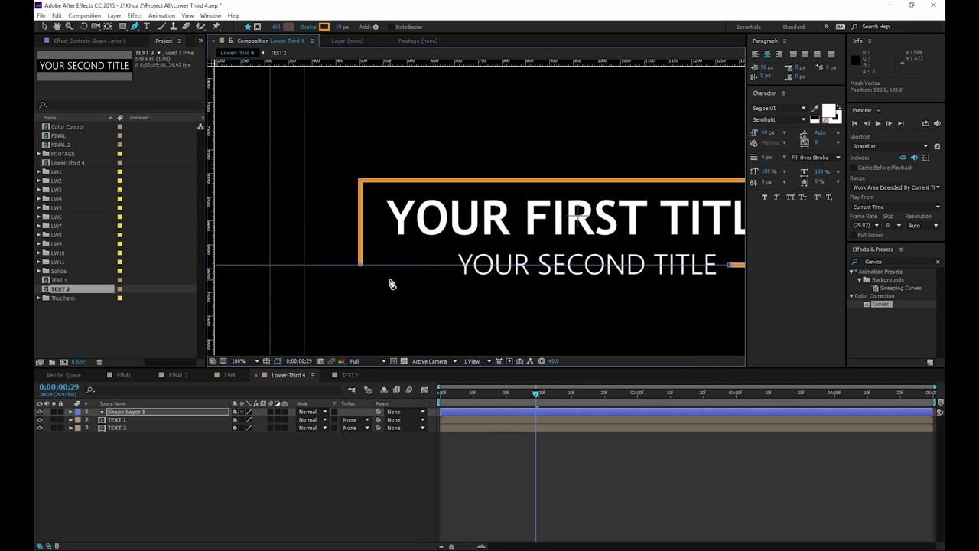
left_click(454, 267)
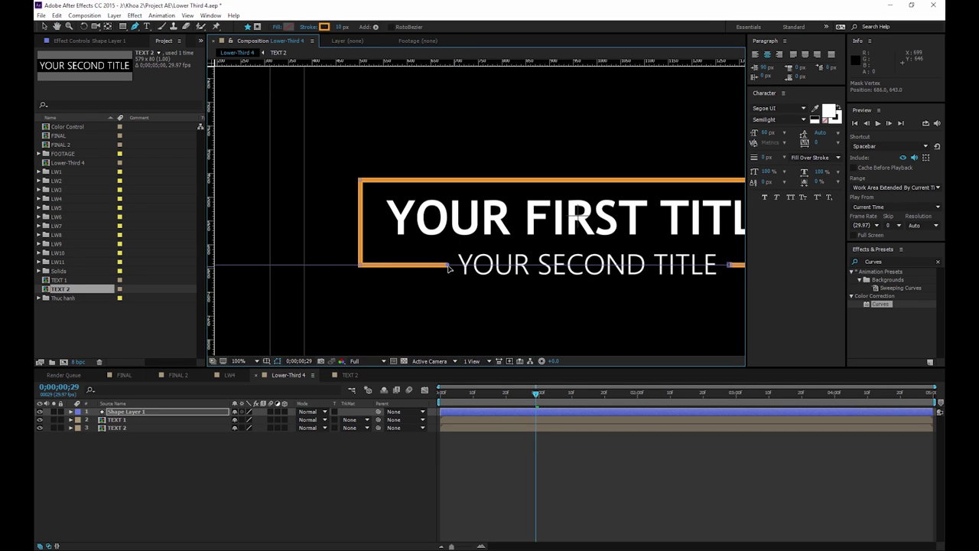
key("comma")
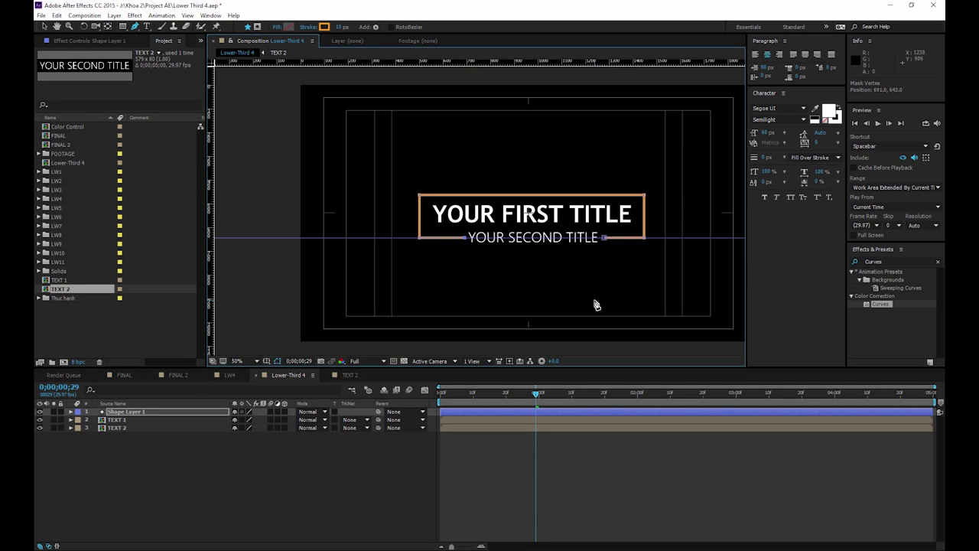
left_click_drag(607, 280, 570, 307)
key("g")
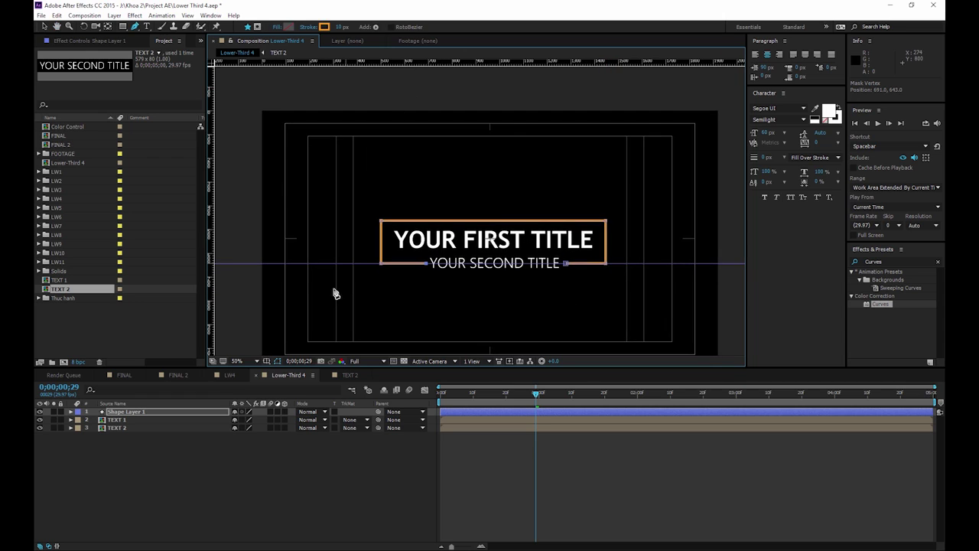
Hide the rulers and guides.
left_click(268, 360)
left_click(286, 417)
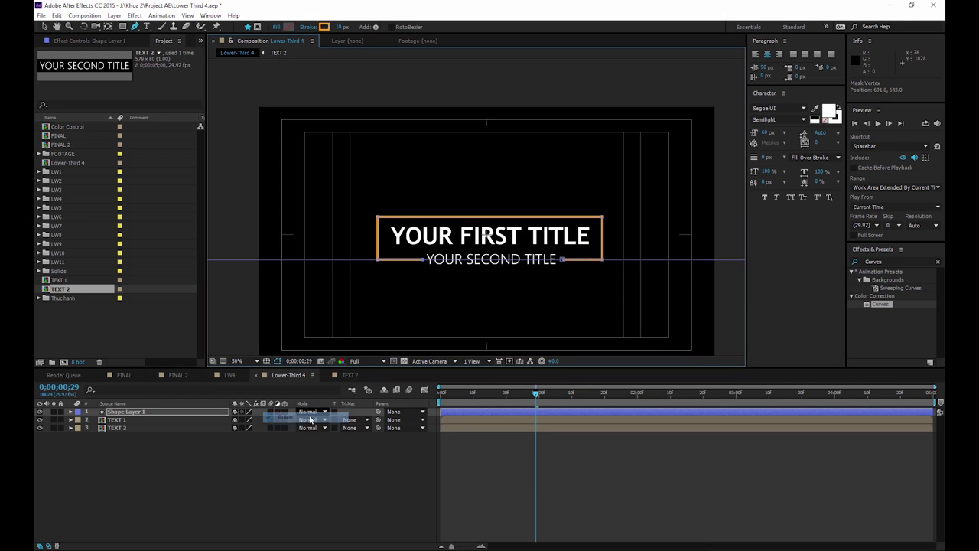
left_click(268, 360)
left_click(283, 407)
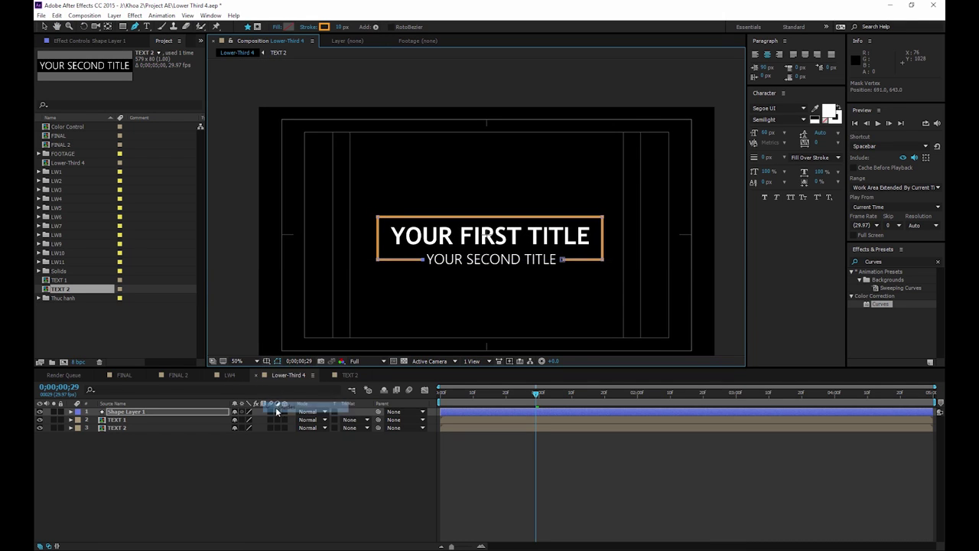
key("period")
key("comma")
key("period")
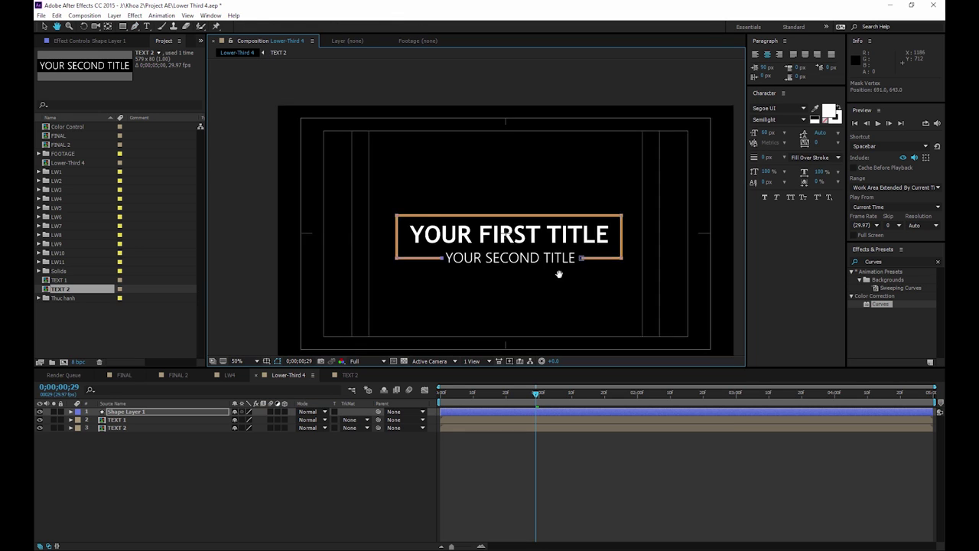
key("period")
Centre the framed titles in view and preview the animation up to one second.
key("h")
left_click_drag(357, 148, 433, 244)
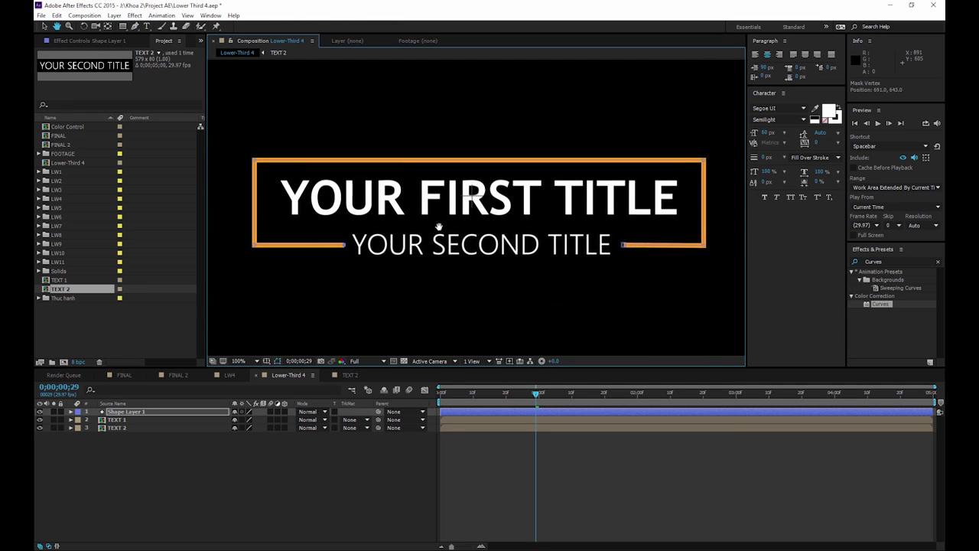
key("g")
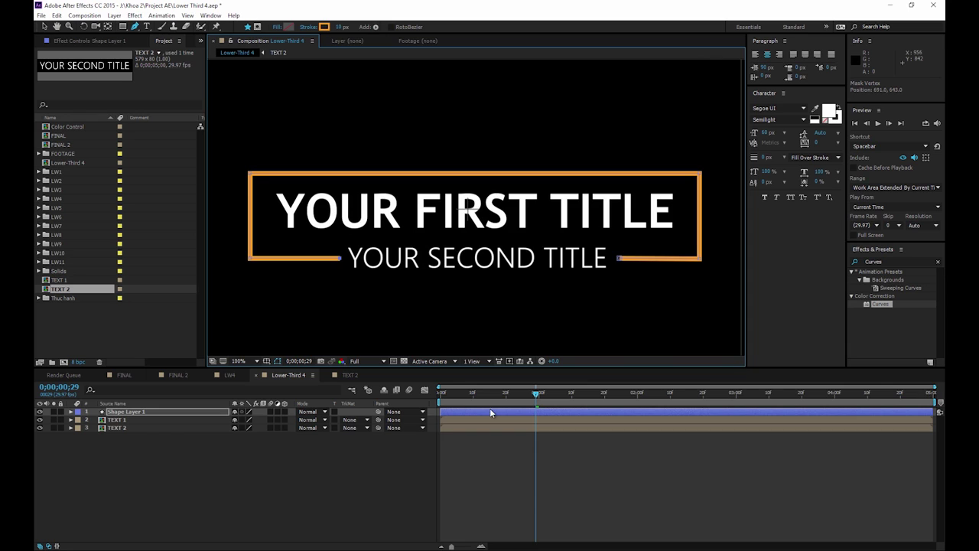
key("Home")
key("space")
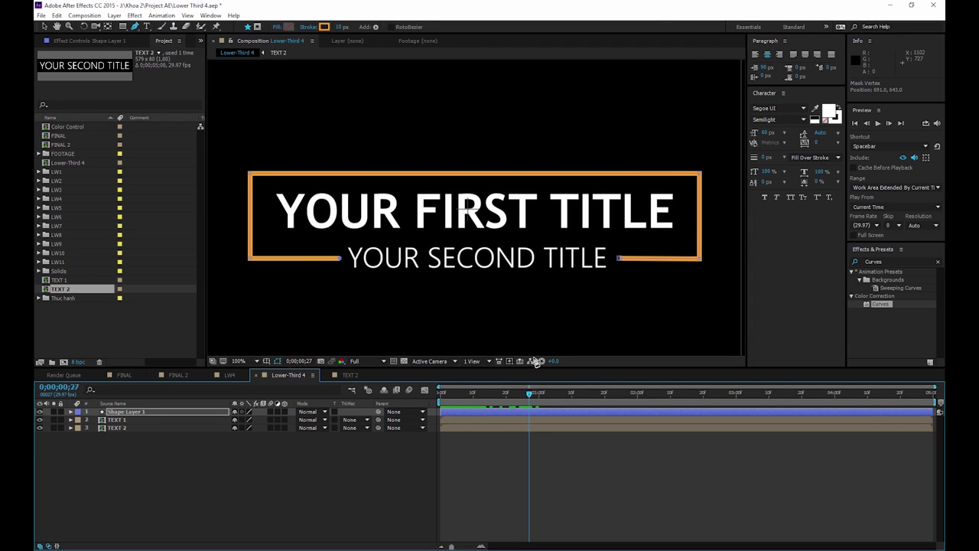
left_click_drag(529, 392, 540, 399)
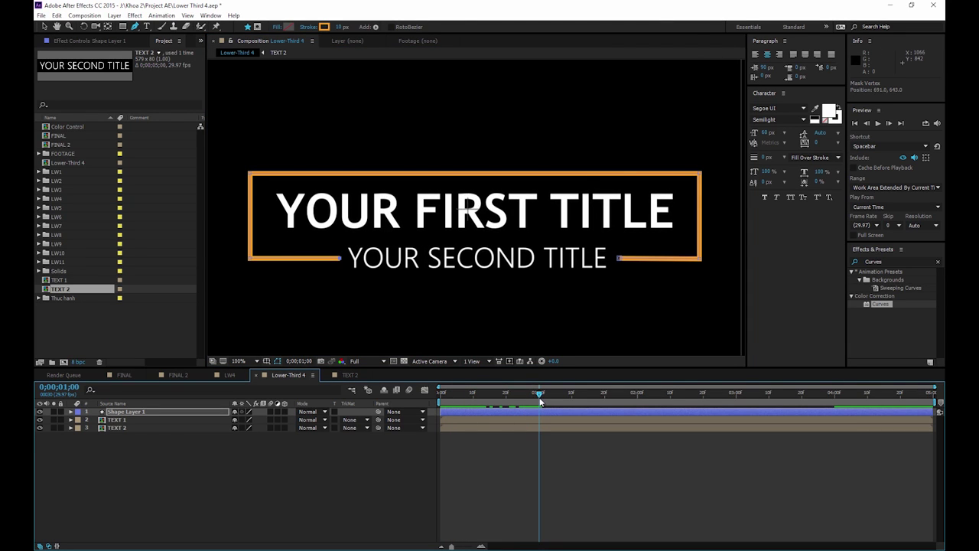
Expand Shape Layer 1 down to Shape 1's Stroke 1 settings.
left_click(121, 413)
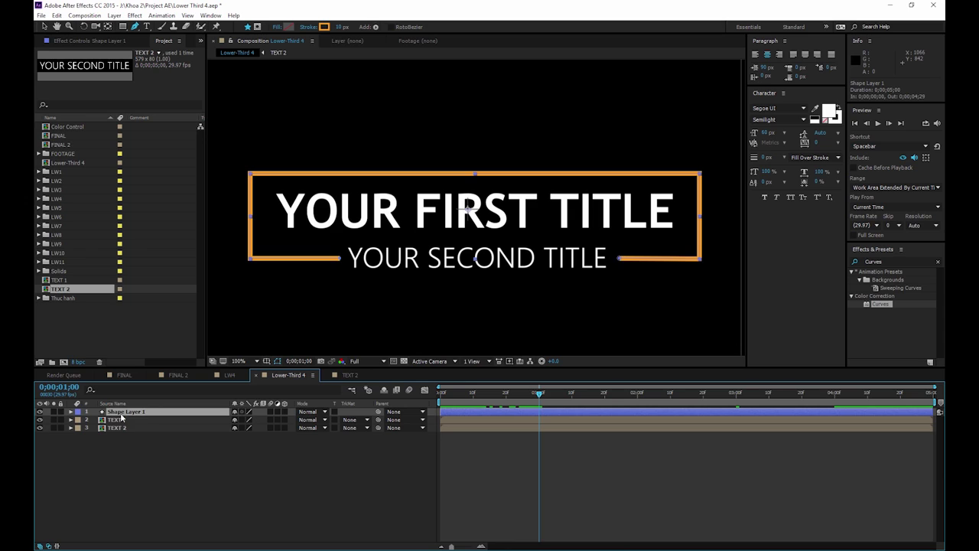
left_click(70, 414)
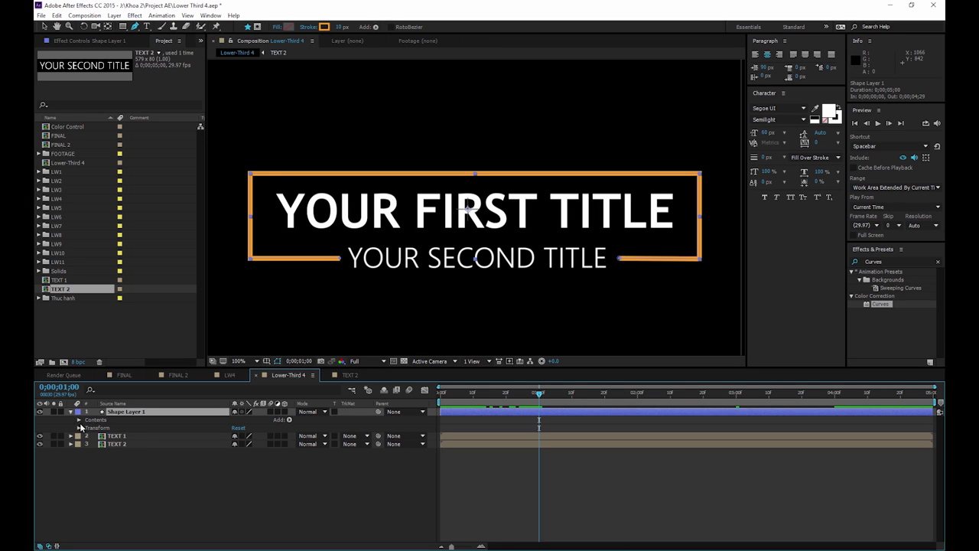
left_click(79, 420)
left_click(88, 427)
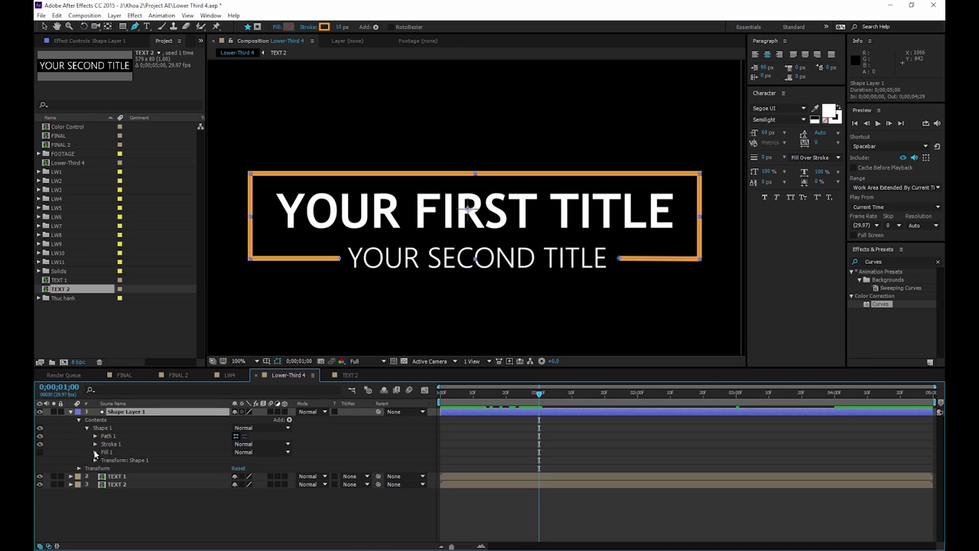
left_click(95, 443)
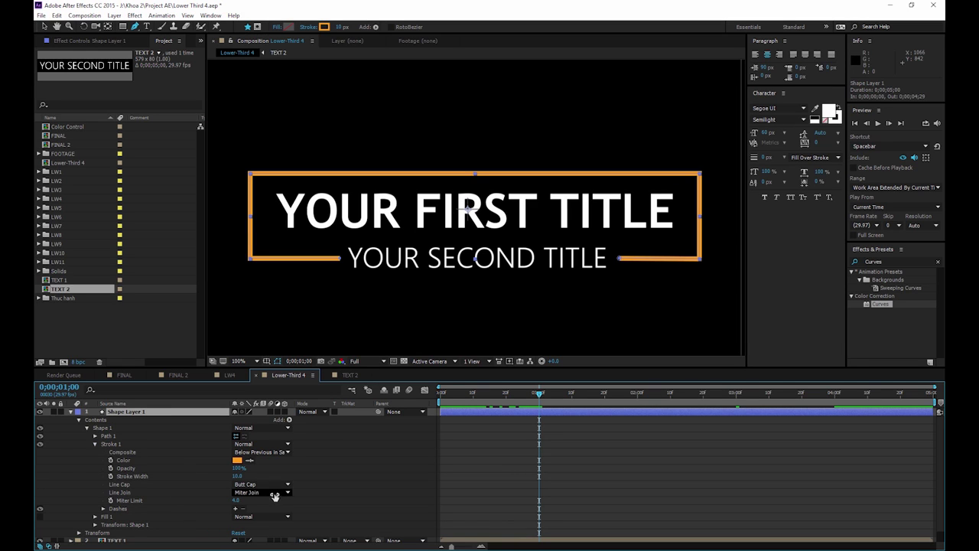
Set the stroke's Line Cap to Round Cap.
key("period")
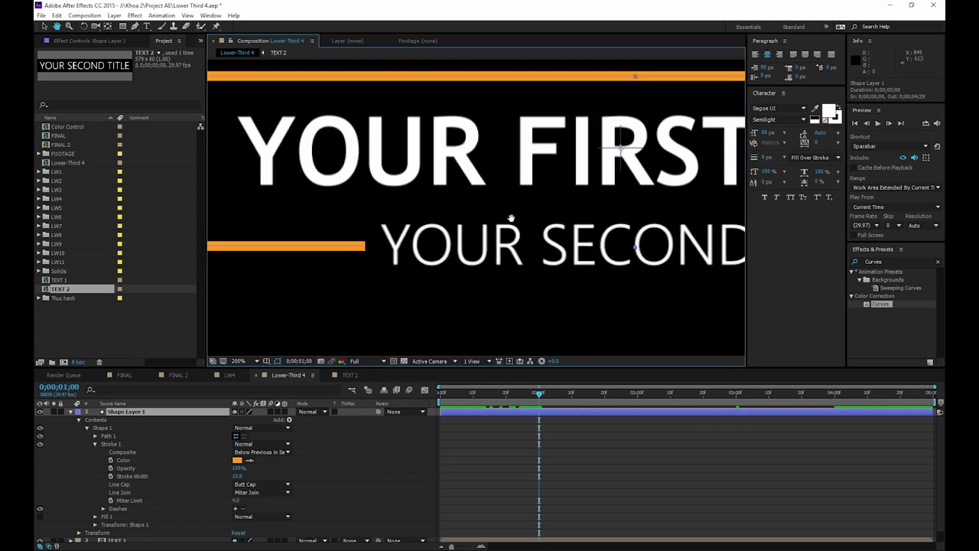
left_click(273, 488)
left_click(272, 504)
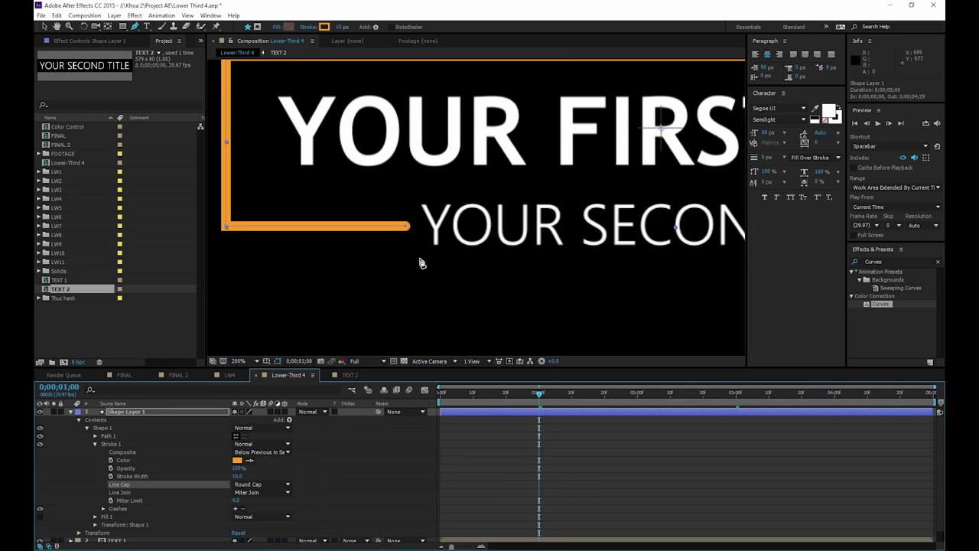
scroll(405, 238, "down", 1)
scroll(449, 225, "down", 1)
scroll(569, 256, "up", 2)
scroll(354, 272, "up", 1)
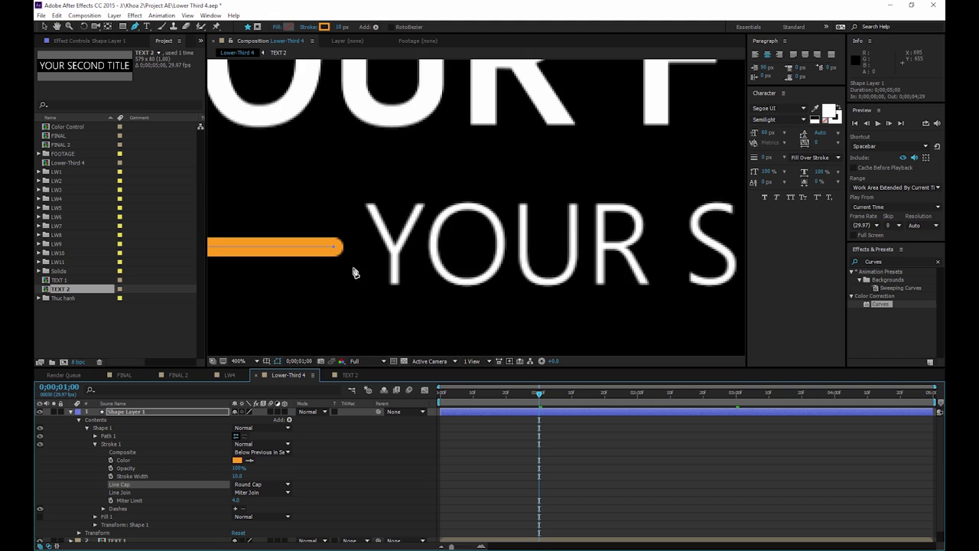
scroll(337, 312, "down", 2)
scroll(339, 302, "down", 3)
scroll(341, 312, "up", 3)
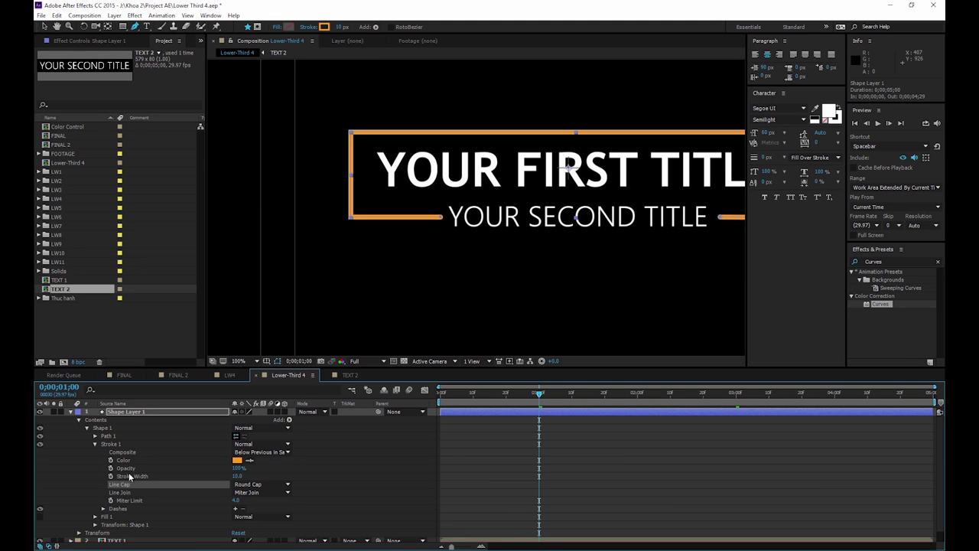
Add Trim Paths to Shape 1 of the frame.
left_click(95, 444)
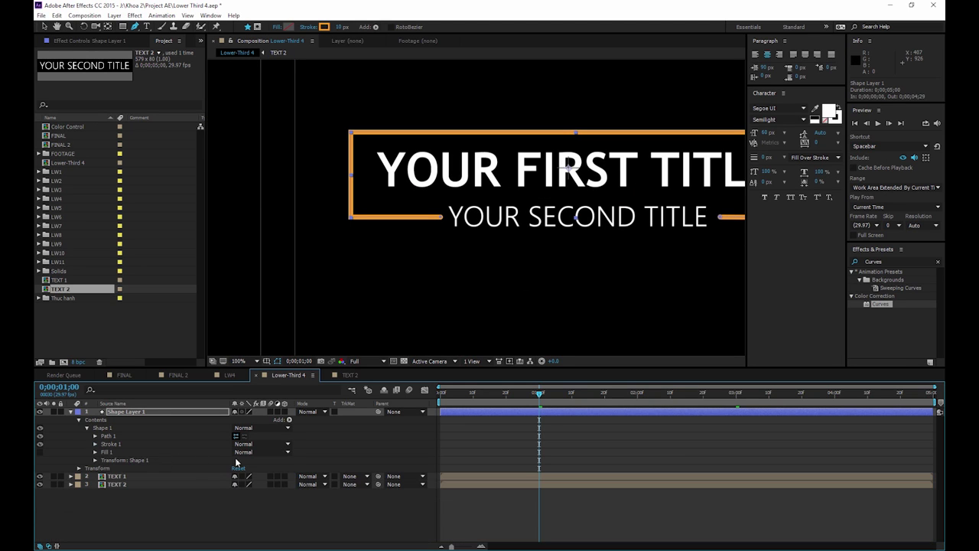
left_click(289, 420)
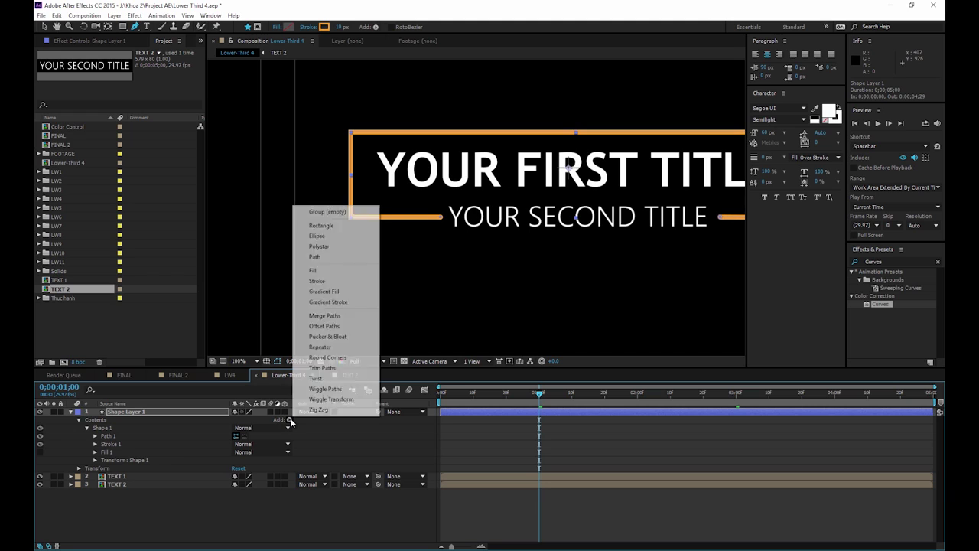
left_click(322, 368)
left_click(95, 444)
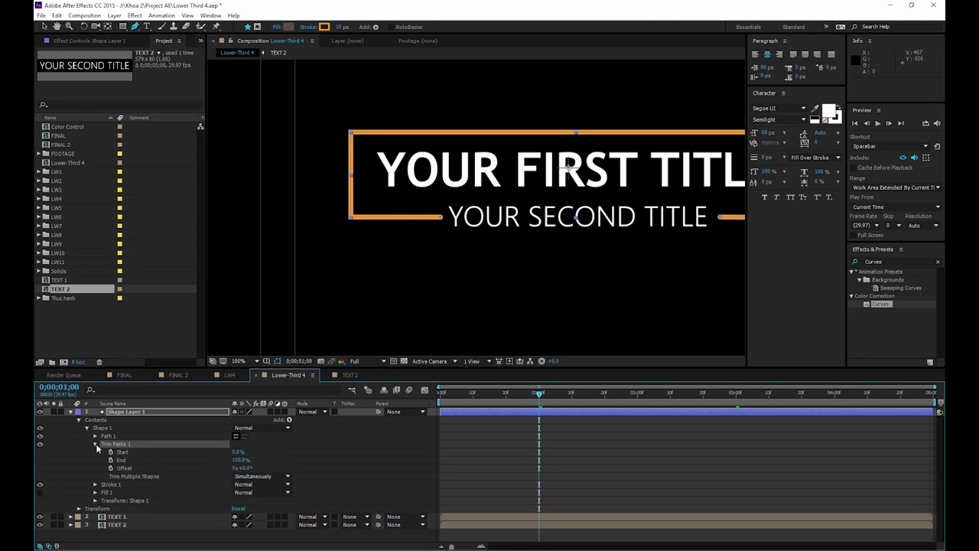
left_click(288, 459)
key("space")
Keyframe Trim Start at 0% at 1 second and raise it to 83% at frame 0.
left_click_drag(457, 411, 538, 413)
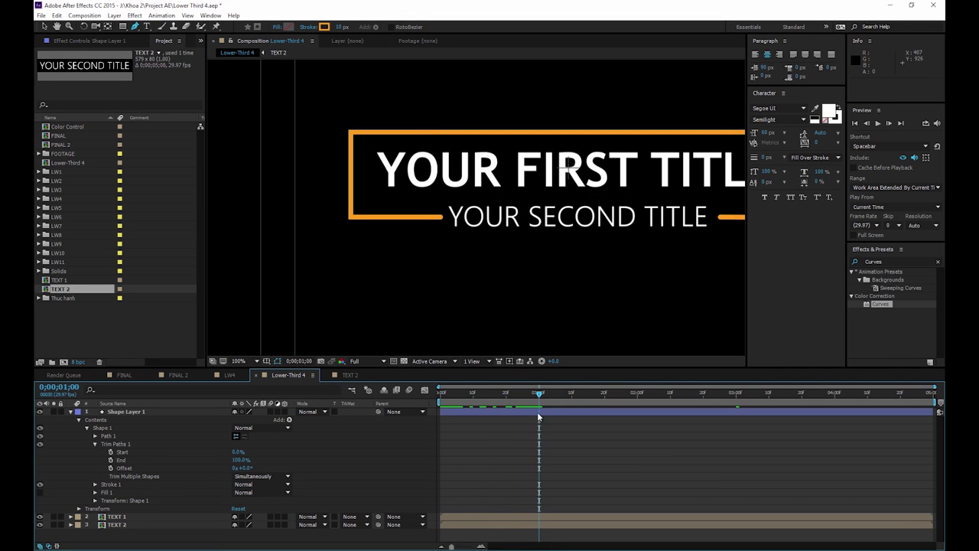
left_click(110, 452)
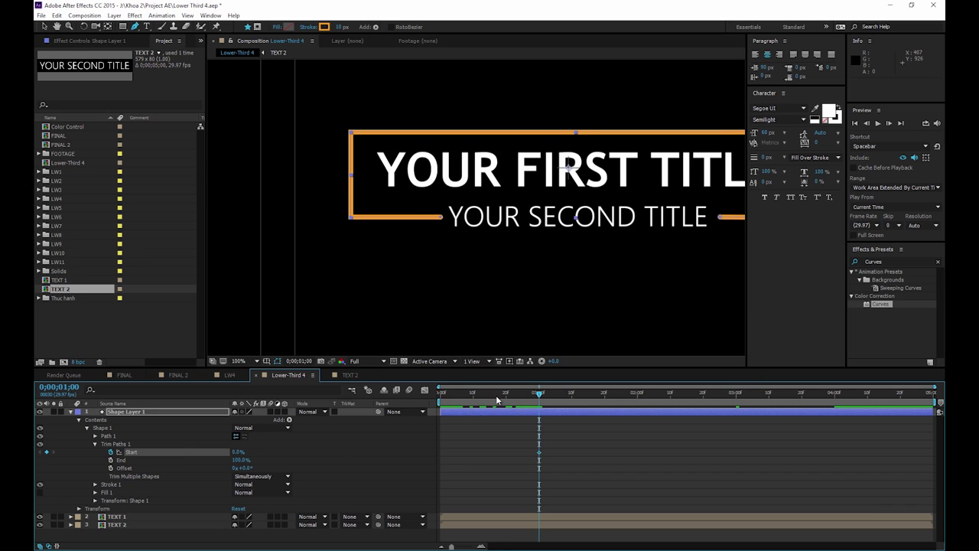
key("Home")
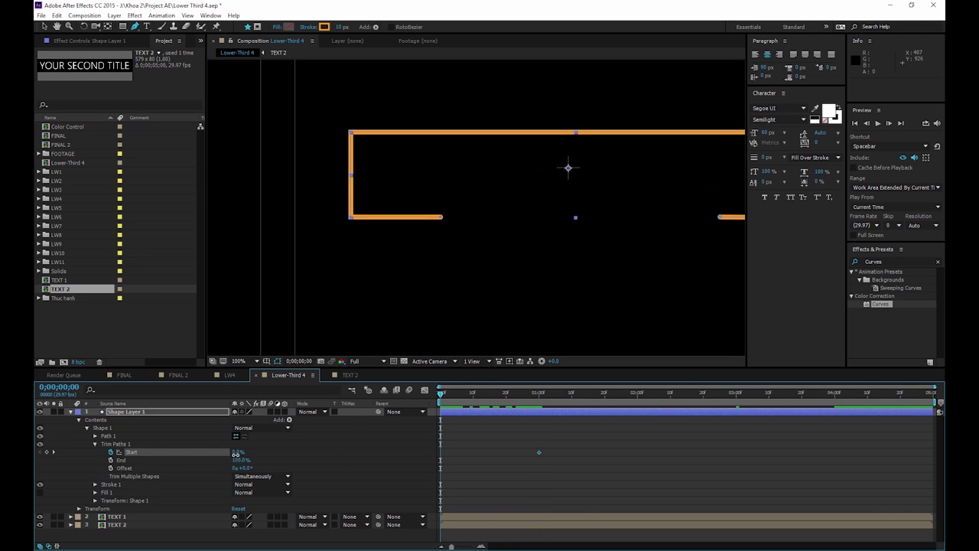
mouse_move(236, 453)
left_mouse_down()
mouse_move(223, 446)
mouse_move(420, 305)
left_mouse_up()
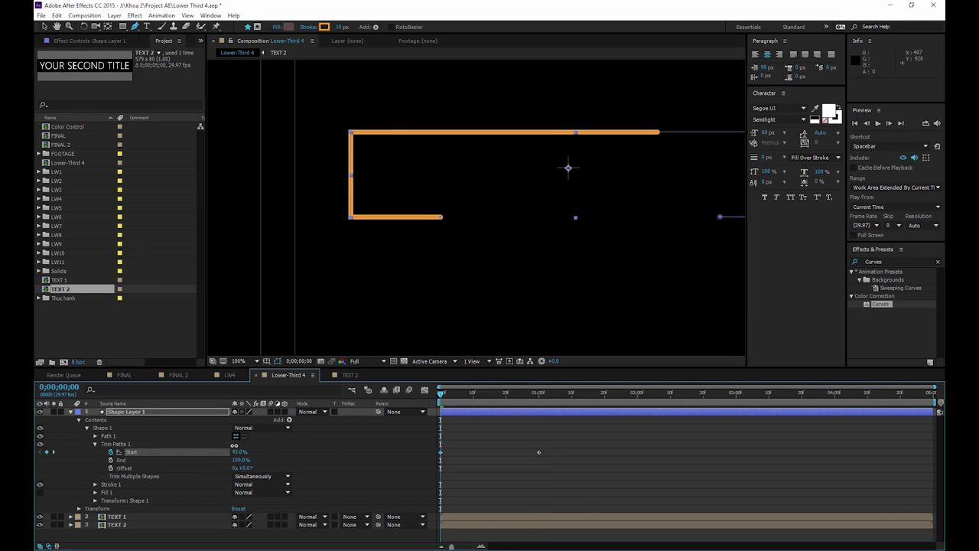
Scrub Trim Paths Start back and forth to test hiding and revealing the orange stroke.
key("comma")
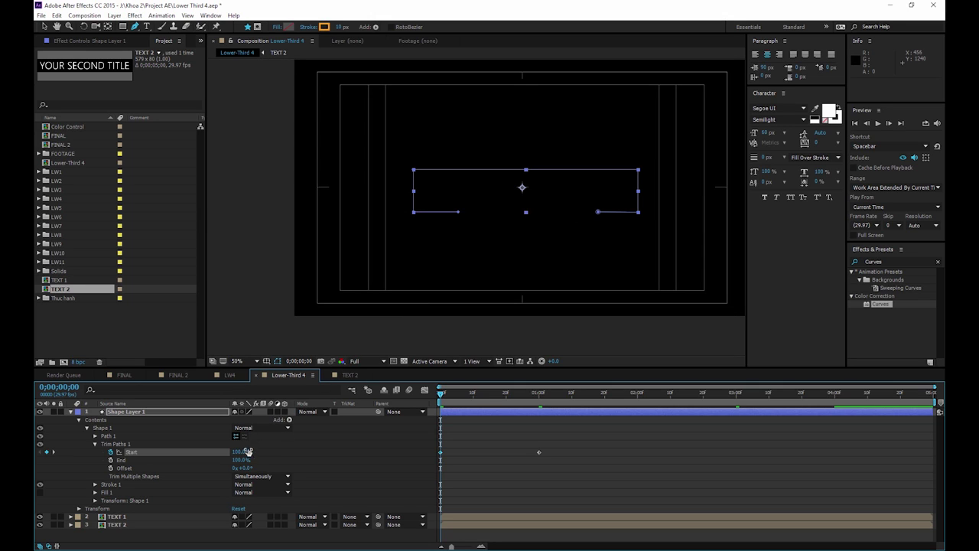
left_click_drag(250, 452, 205, 452)
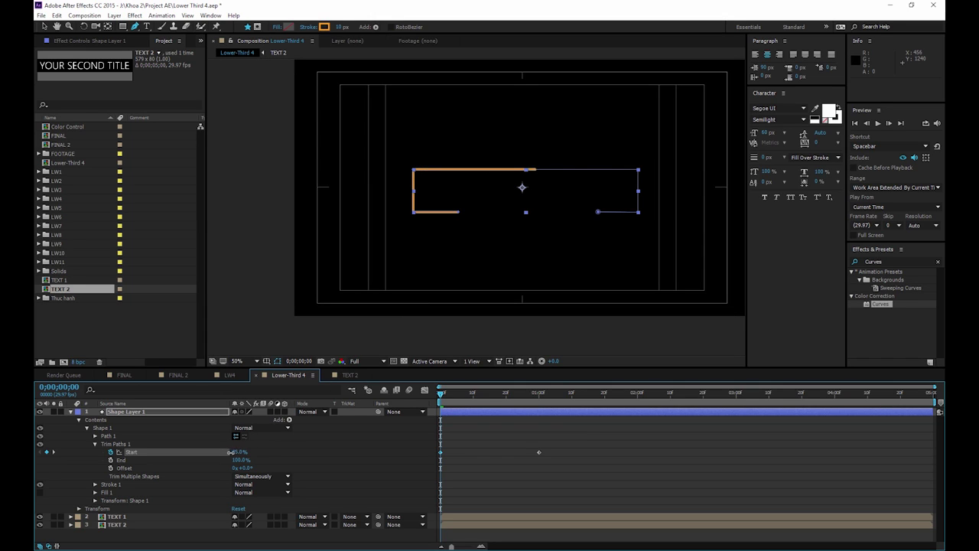
left_click_drag(238, 453, 243, 459)
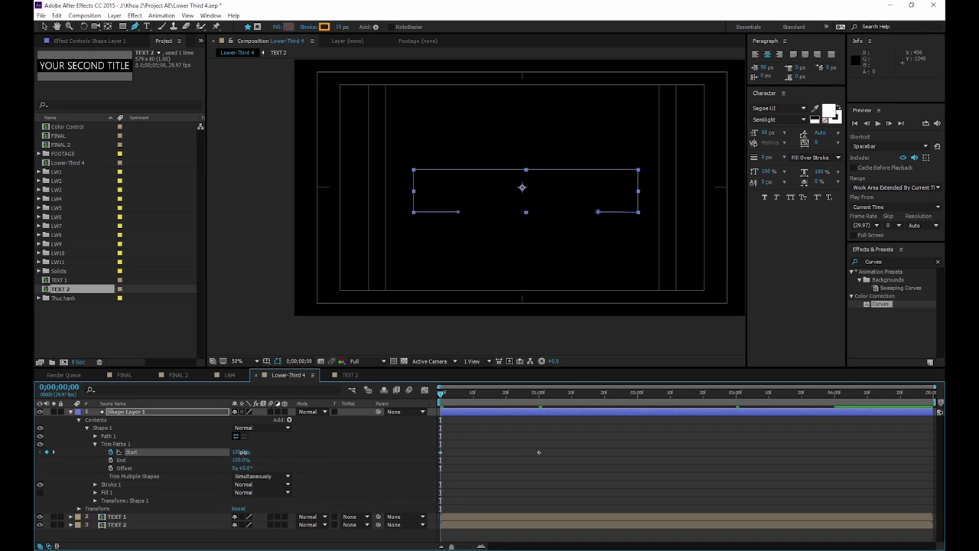
left_click_drag(241, 453, 191, 456)
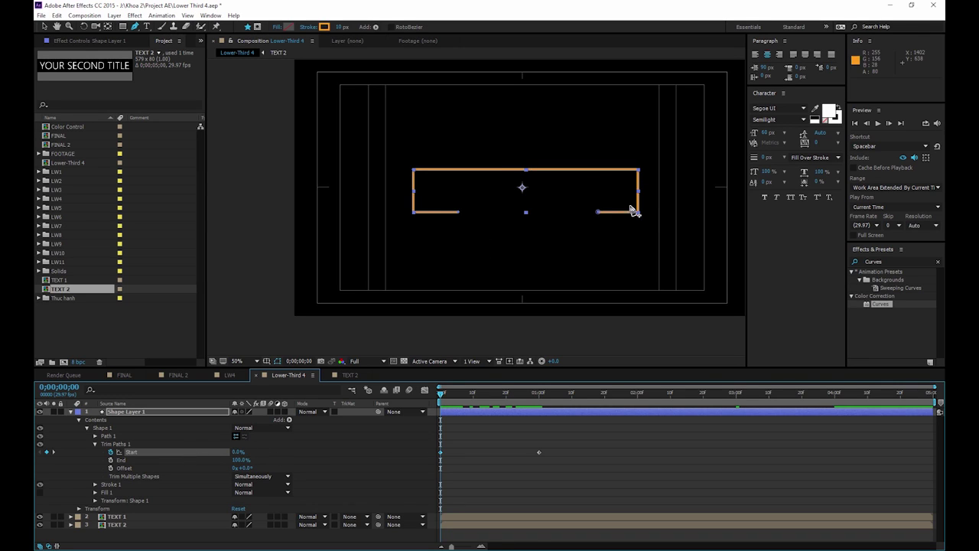
Delete the old Trim Paths Start keyframe at one second.
left_click(480, 467)
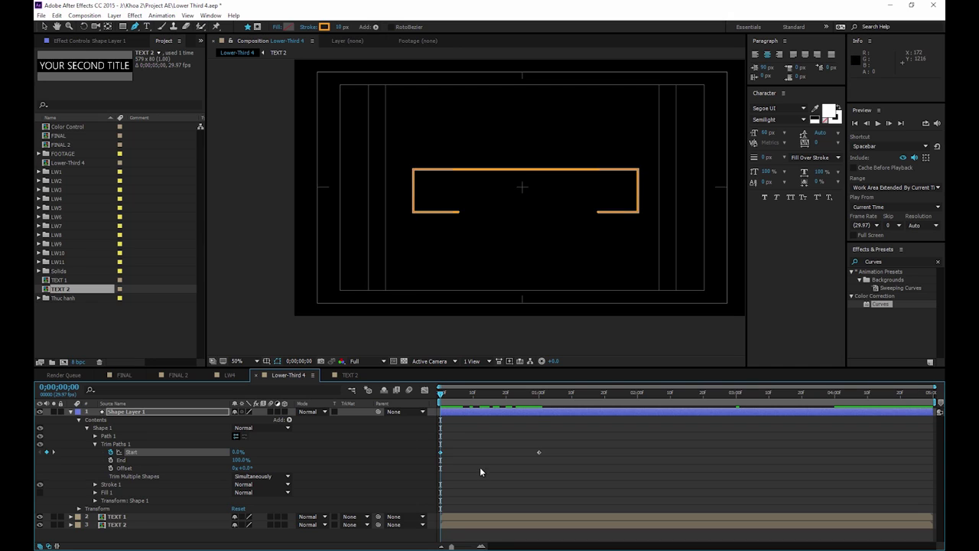
key("v")
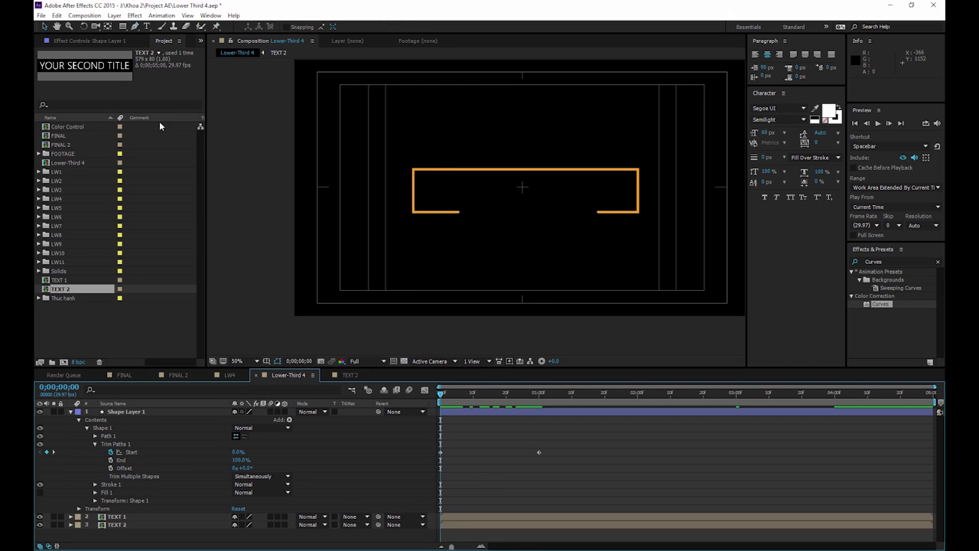
left_click(115, 443)
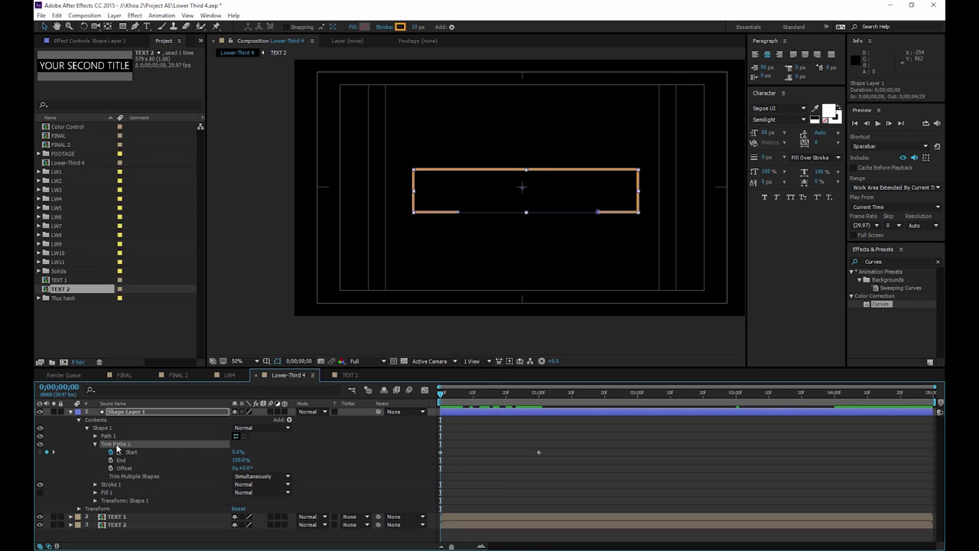
left_click(598, 212)
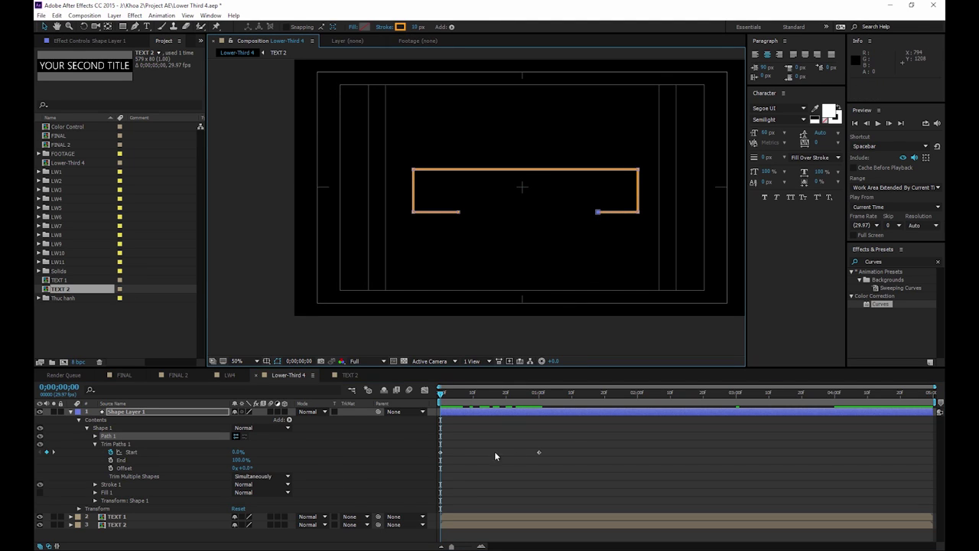
left_click(539, 452)
key("Delete")
left_click(598, 213)
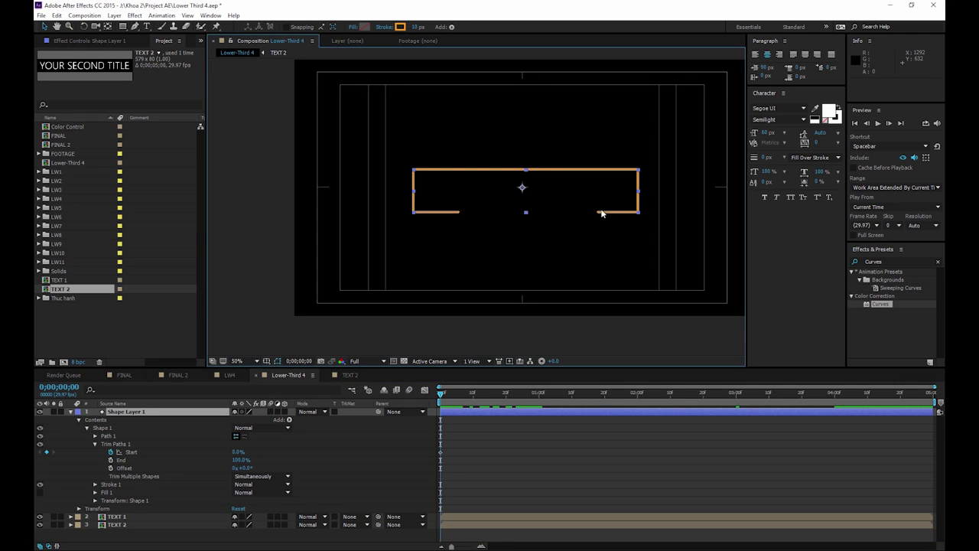
Keyframe Trim Paths Start at 0% at one second, then return to the beginning.
left_click(131, 453)
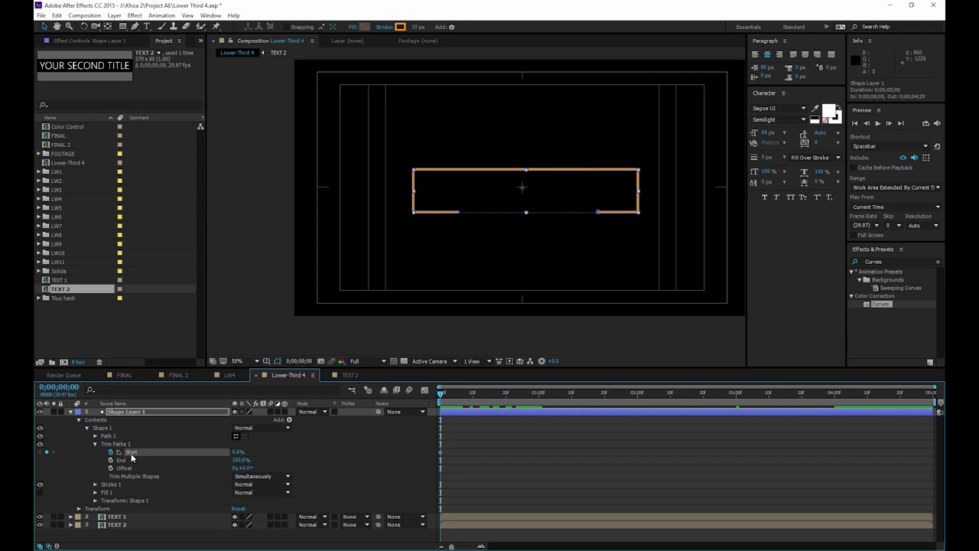
left_click(597, 212)
left_click_drag(236, 453, 256, 450)
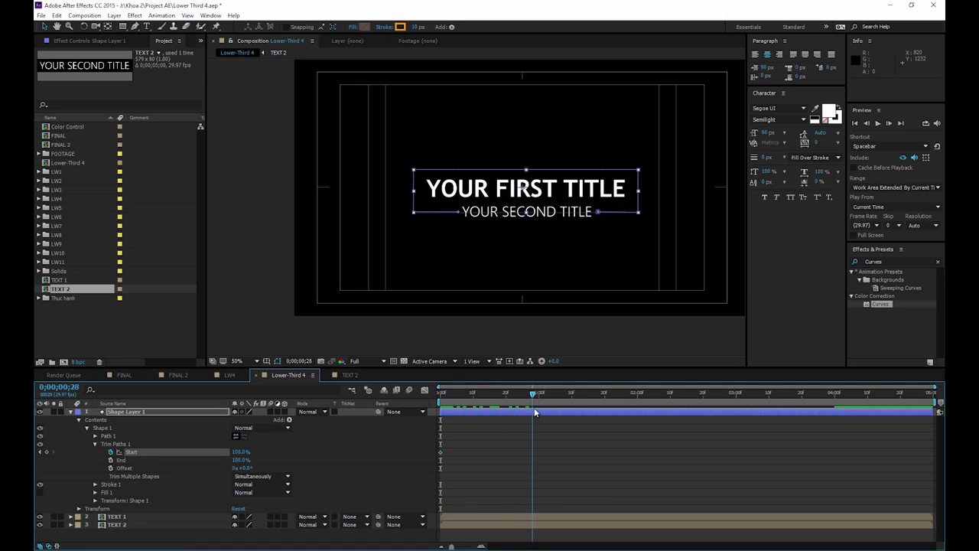
left_click_drag(443, 395, 539, 414)
left_click_drag(242, 453, 183, 456)
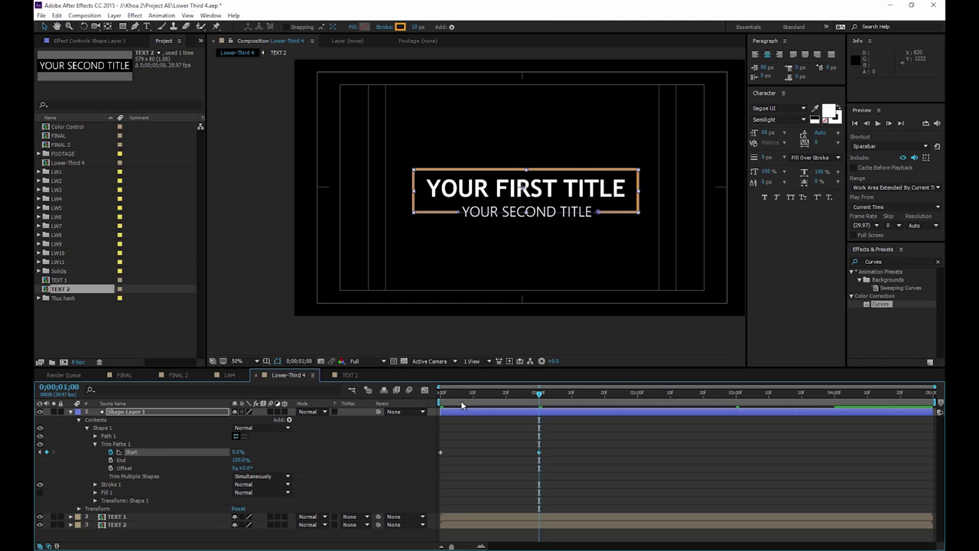
key("Home")
left_click(602, 453)
Preview the draw-on and test Start at 100% at the one-second keyframe.
key("space")
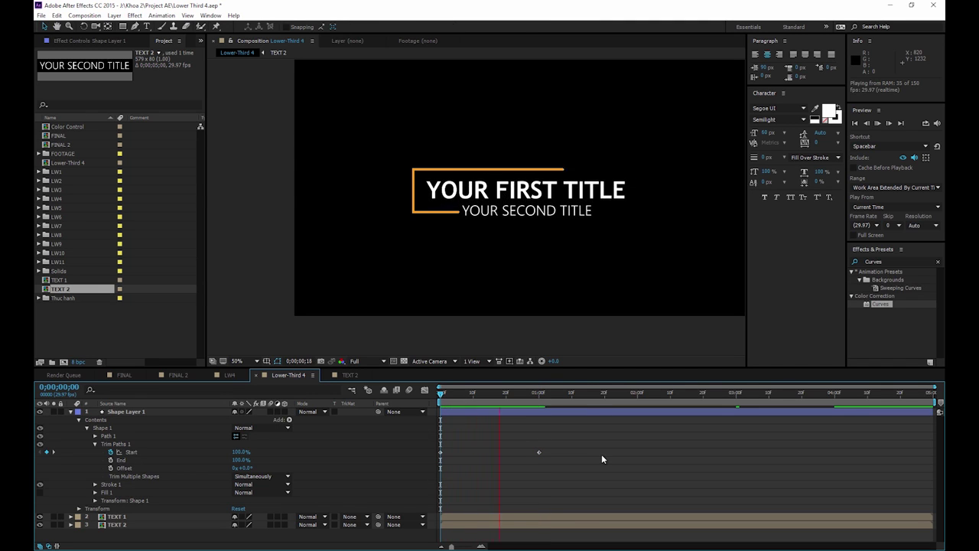
key("space")
mouse_move(441, 393)
left_mouse_down()
mouse_move(511, 418)
mouse_move(443, 440)
left_mouse_up()
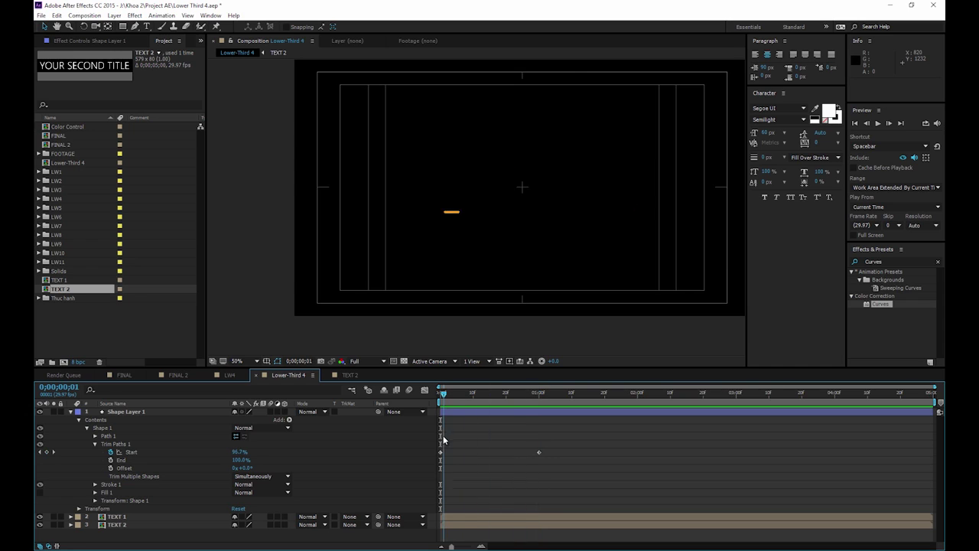
left_click_drag(443, 440, 537, 448)
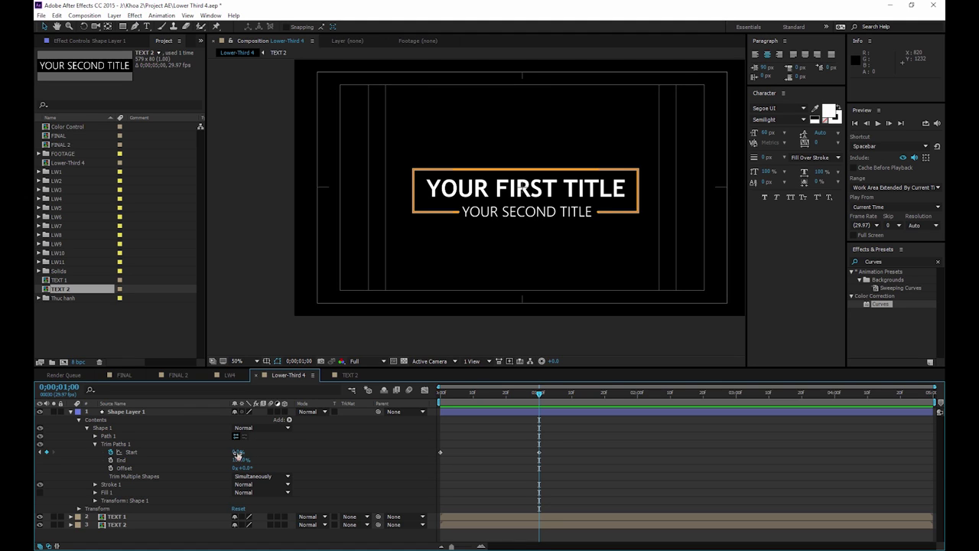
left_click_drag(237, 455, 318, 451)
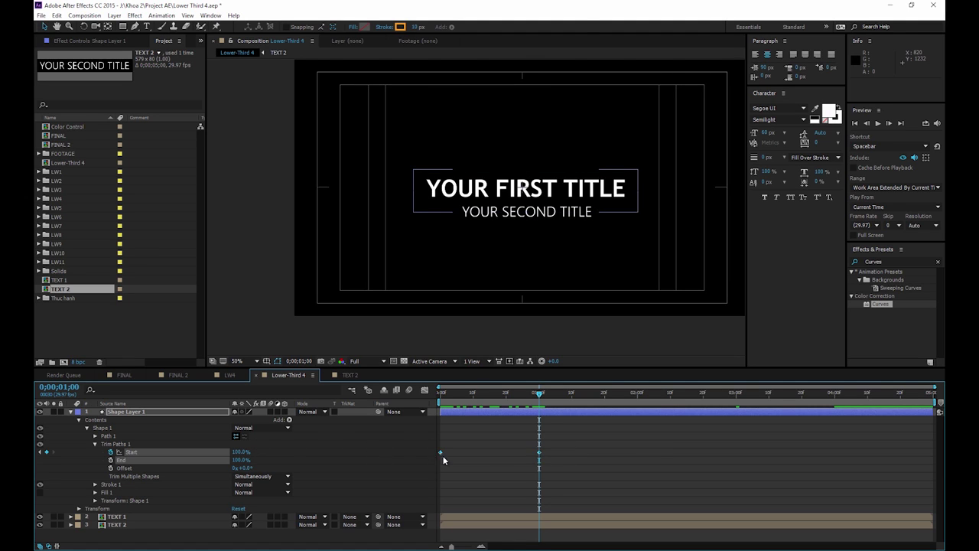
mouse_move(465, 393)
left_mouse_down()
mouse_move(459, 400)
mouse_move(539, 404)
left_mouse_up()
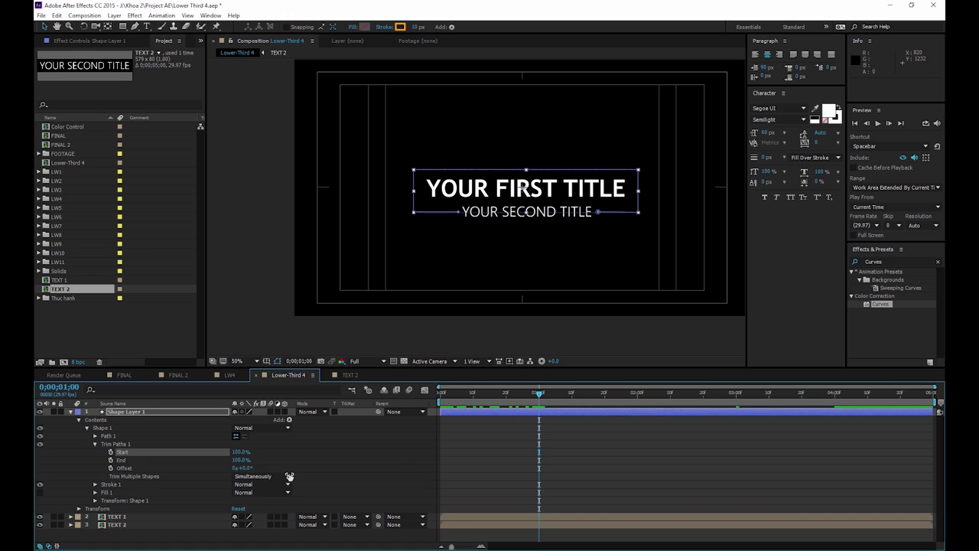
Set Trim Paths End to 0% and rekey Start at 100% at one second.
left_click_drag(242, 460, 247, 462)
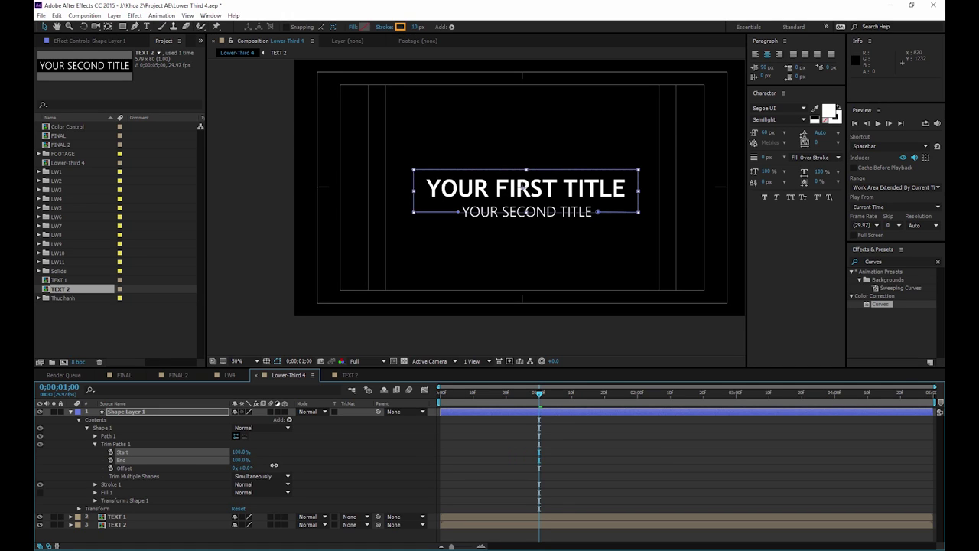
left_click_drag(242, 462, 211, 460)
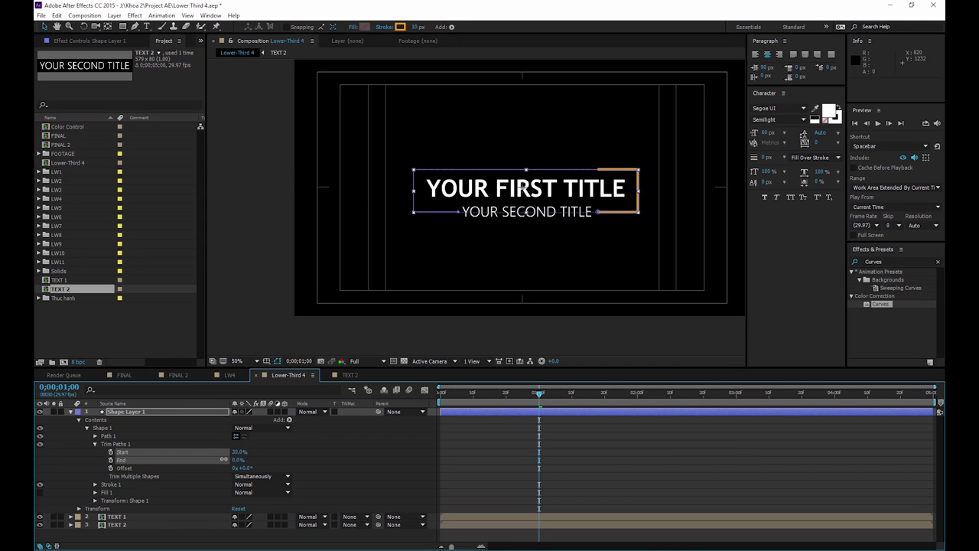
left_click(112, 452)
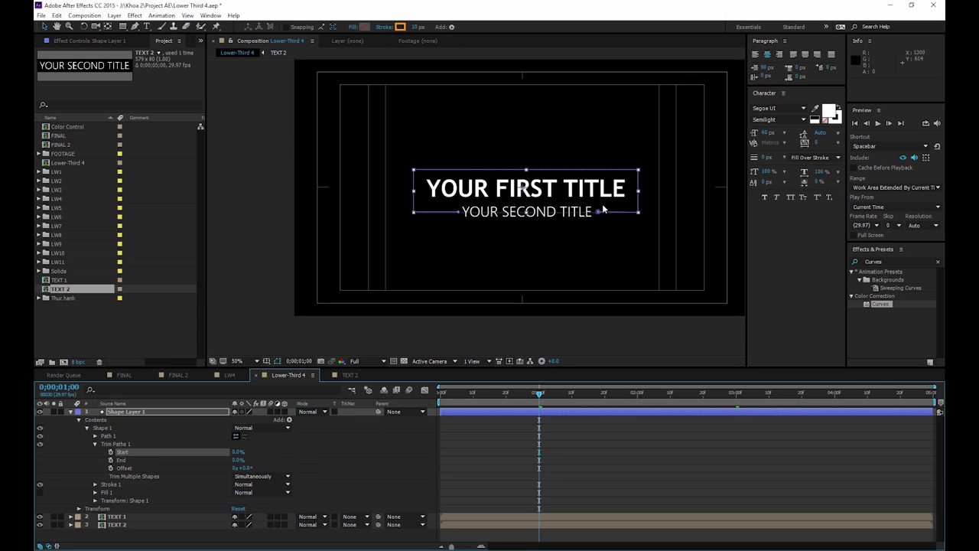
left_click(111, 453)
left_click_drag(234, 452, 310, 454)
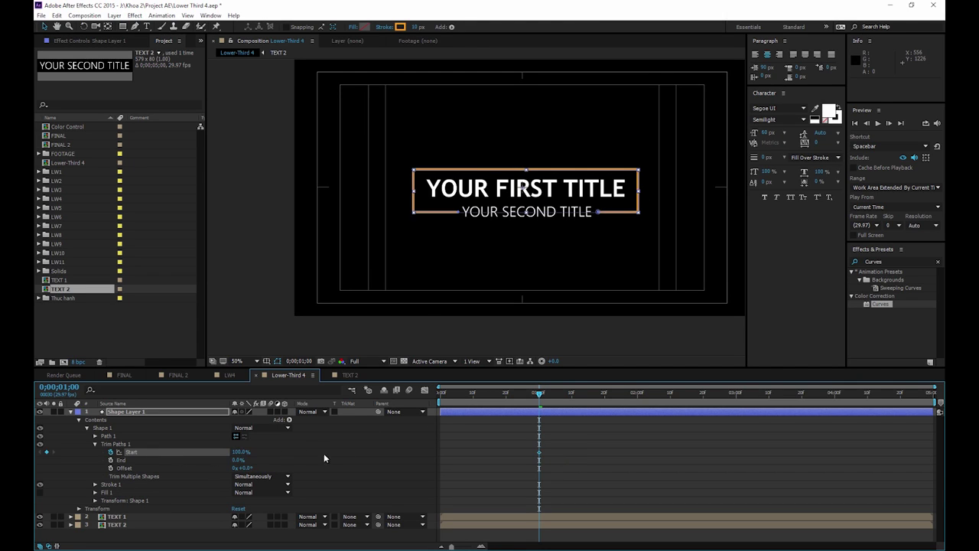
Set the first-frame Start keyframe to 0% and preview the draw-on.
left_click_drag(459, 403, 426, 400)
left_click_drag(243, 456, 257, 458)
key("space")
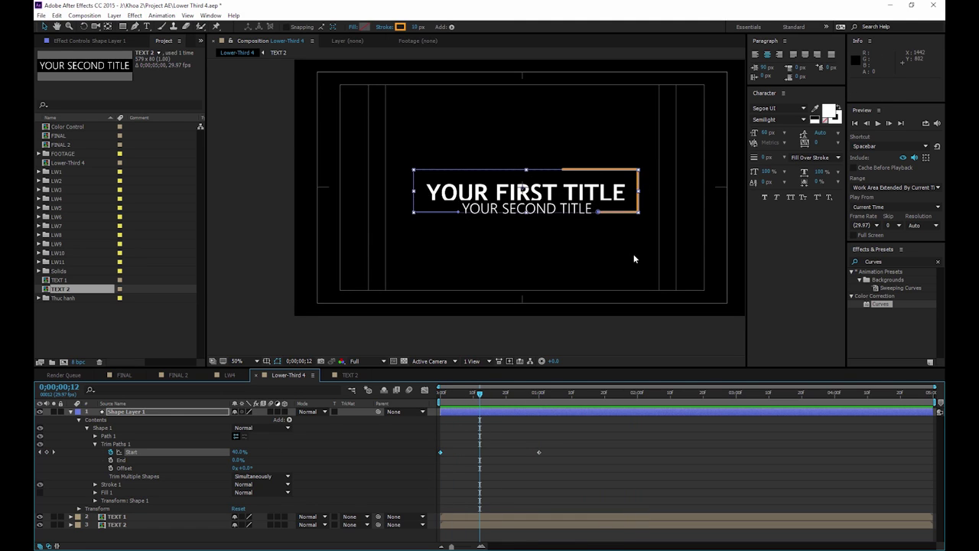
key("space")
Paste a time-reversed copy of both Start keyframes at 0;00;03;00.
left_click(535, 393)
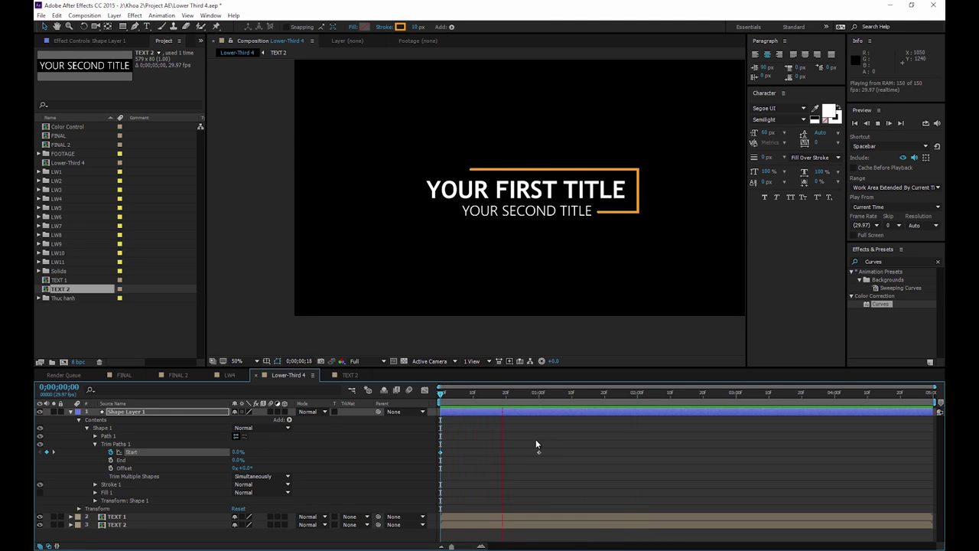
left_click_drag(546, 447, 418, 457)
key("ctrl+c")
left_click(726, 394)
left_click(736, 394)
key("ctrl+v")
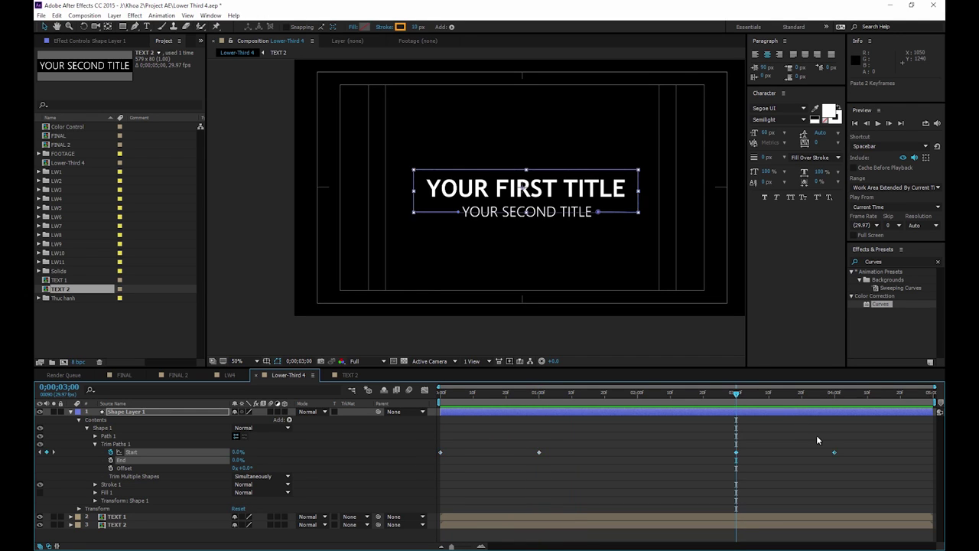
right_click(834, 452)
mouse_move(841, 443)
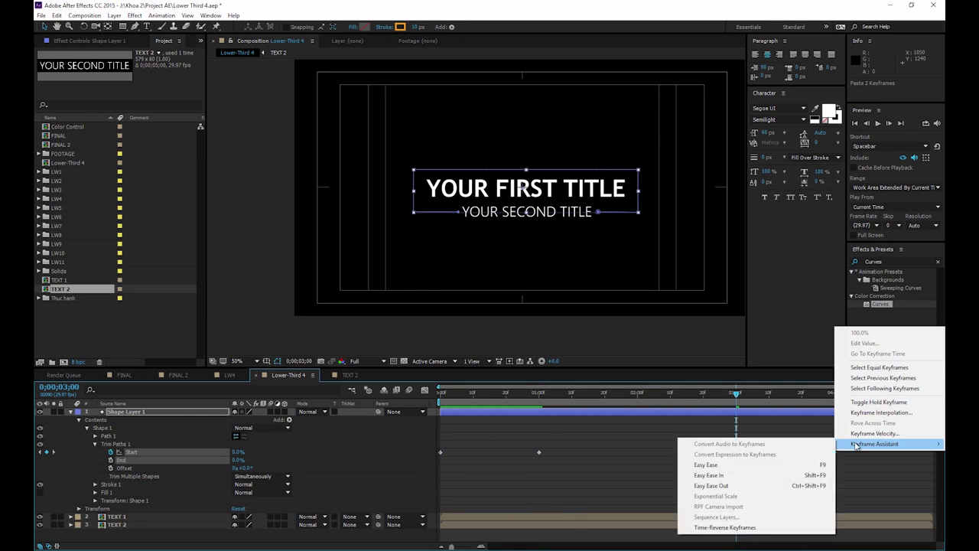
left_click(729, 528)
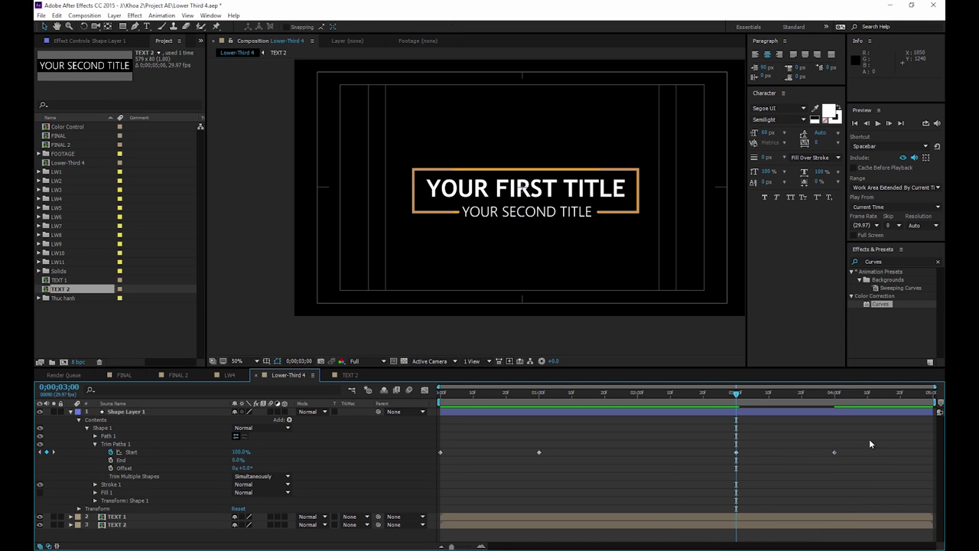
Apply Easy Ease to all four Trim Paths Start keyframes.
left_click_drag(873, 438, 469, 475)
right_click(538, 452)
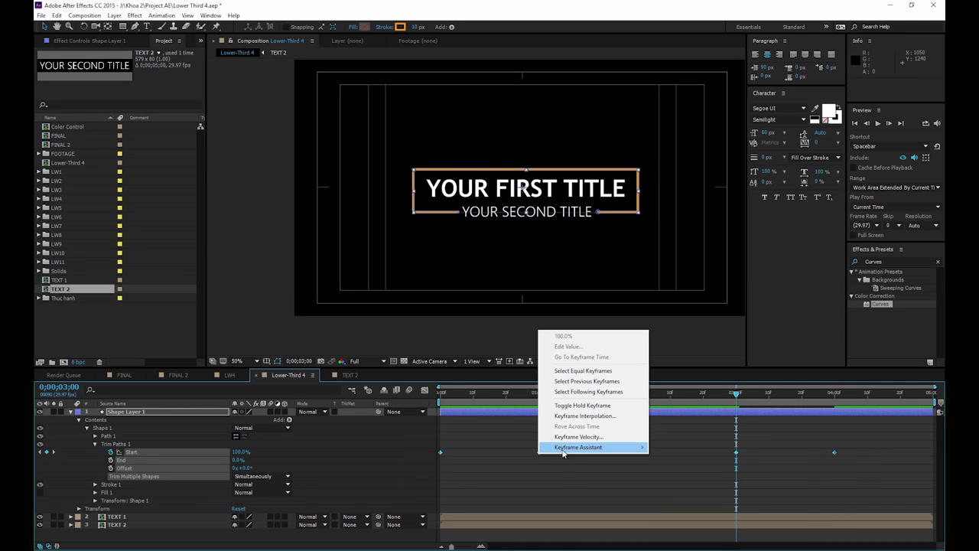
mouse_move(566, 447)
left_click(674, 469)
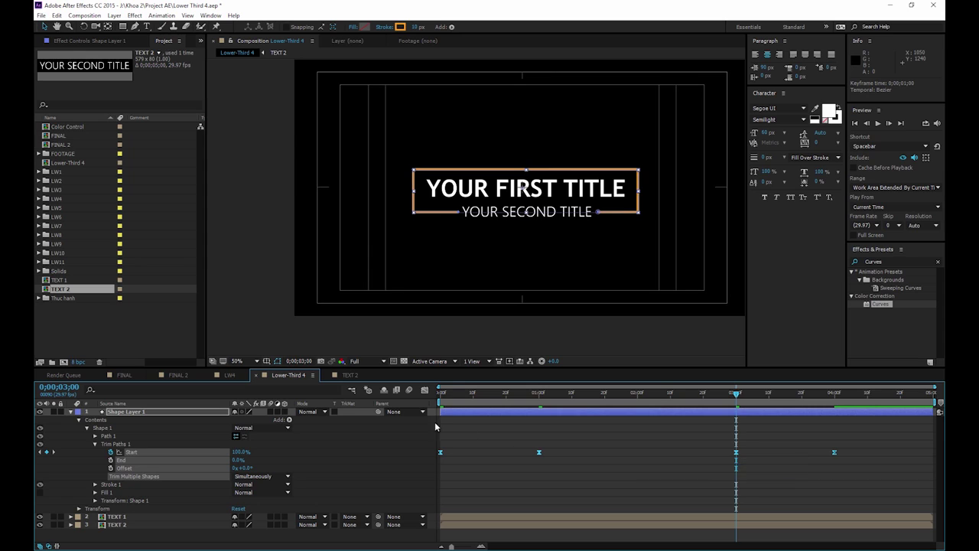
left_click(425, 390)
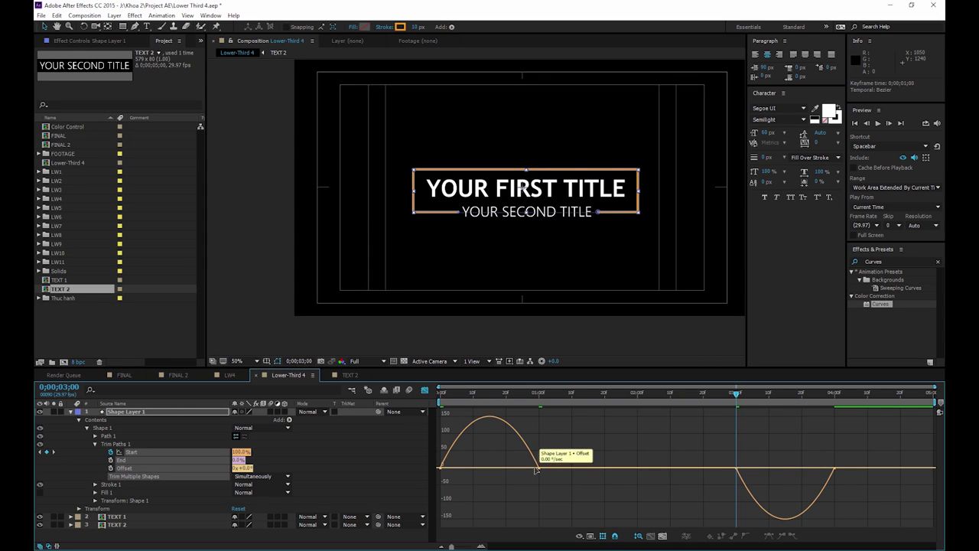
In the speed graph, push the first segment's influence to about 99% and widen the final dip's easing.
left_click(536, 462)
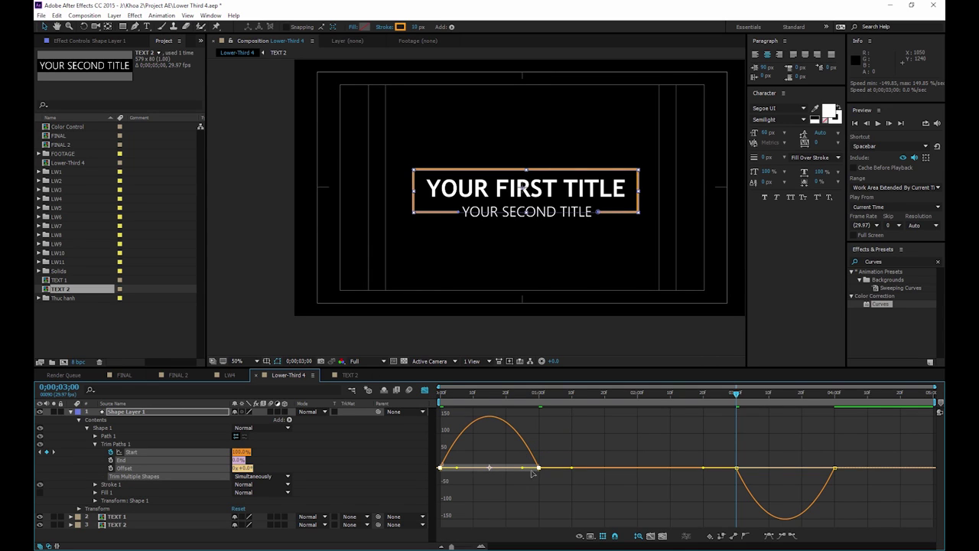
left_click_drag(523, 469, 494, 469)
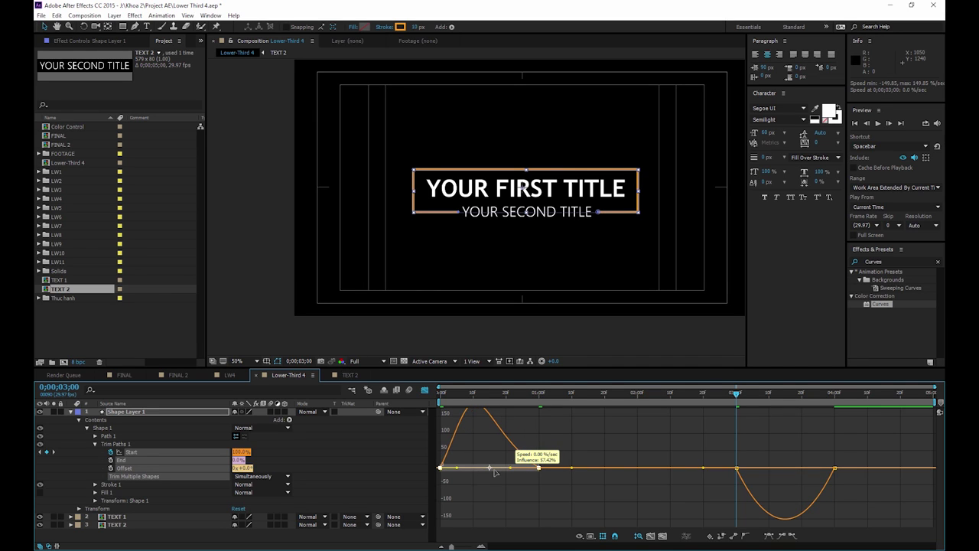
left_click(492, 469)
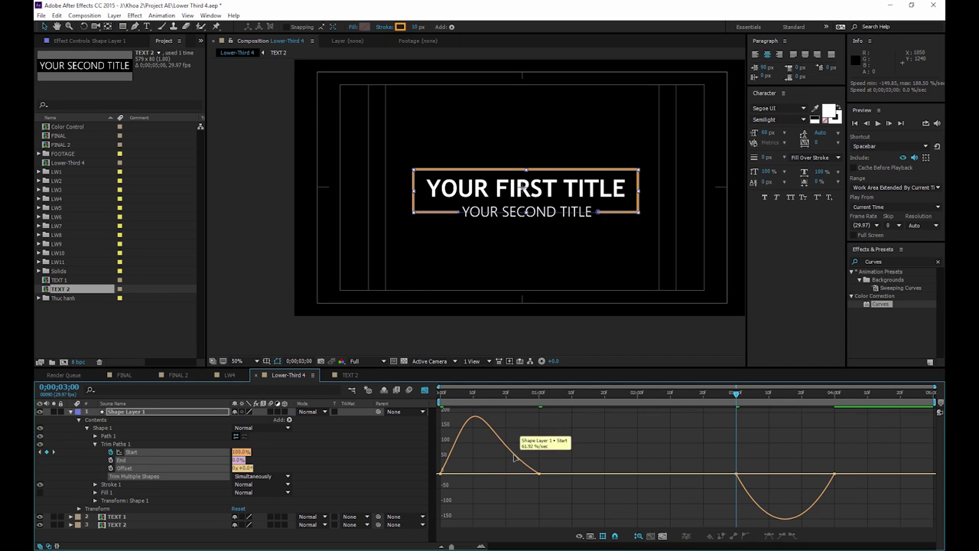
left_click(514, 464)
left_click_drag(516, 475, 490, 478)
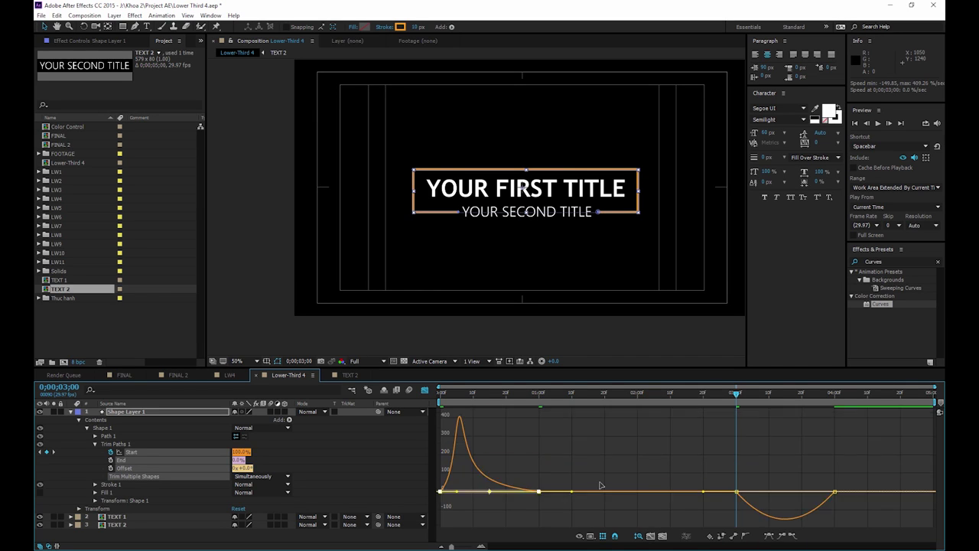
left_click(747, 502)
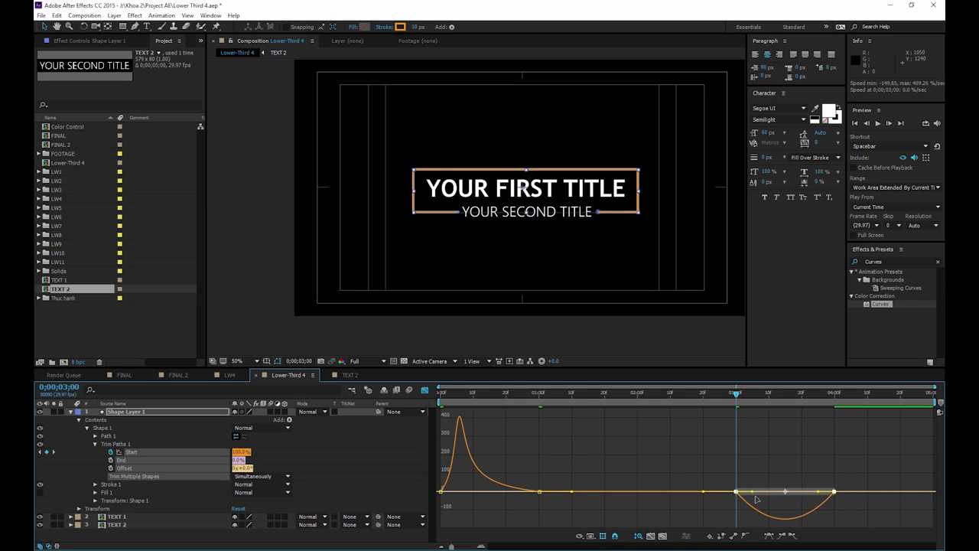
left_click_drag(756, 494, 794, 493)
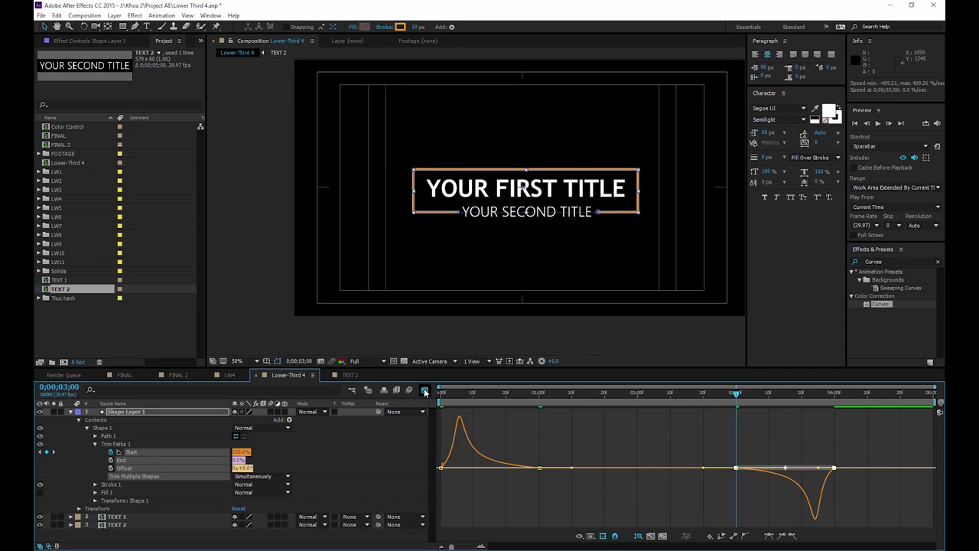
left_click(425, 391)
key("Home")
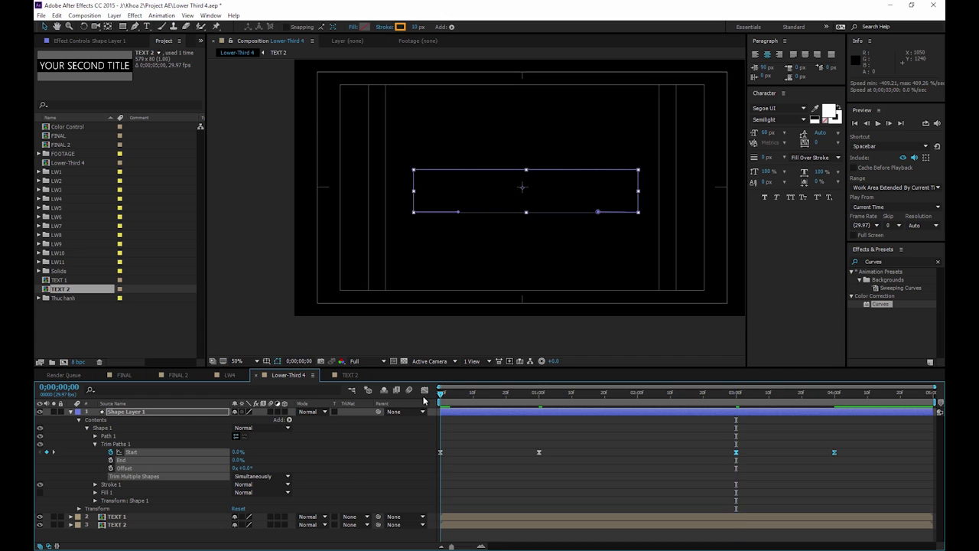
Preview the title animation from the beginning.
key("space")
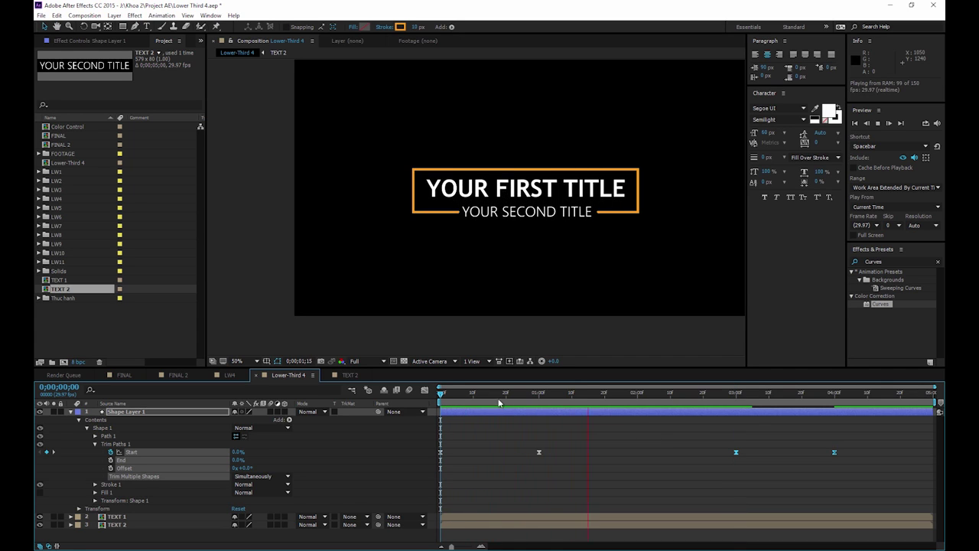
key("space")
key("space")
key("space")
key("Home")
key("space")
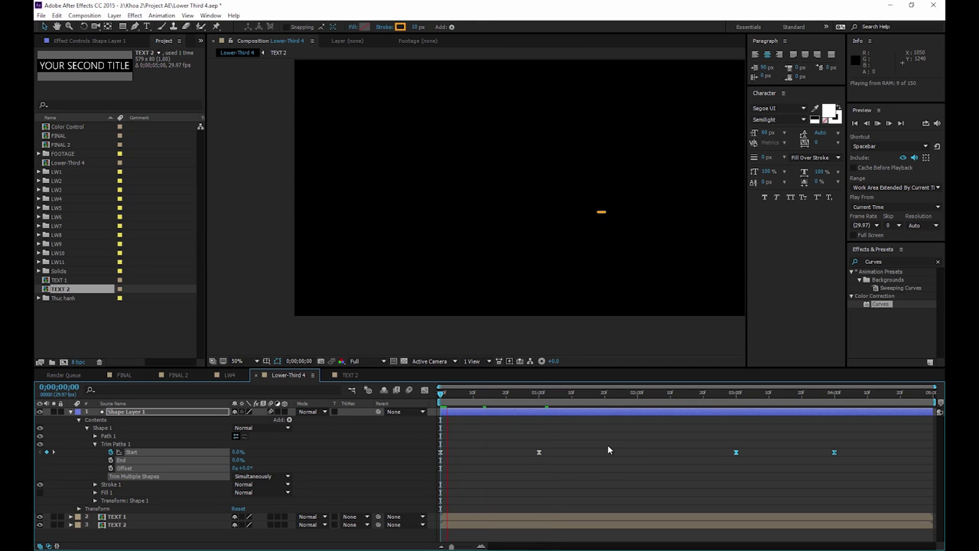
Move Shape Layer 1 below TEXT 1 and TEXT 2 and preview the new layer order.
key("space")
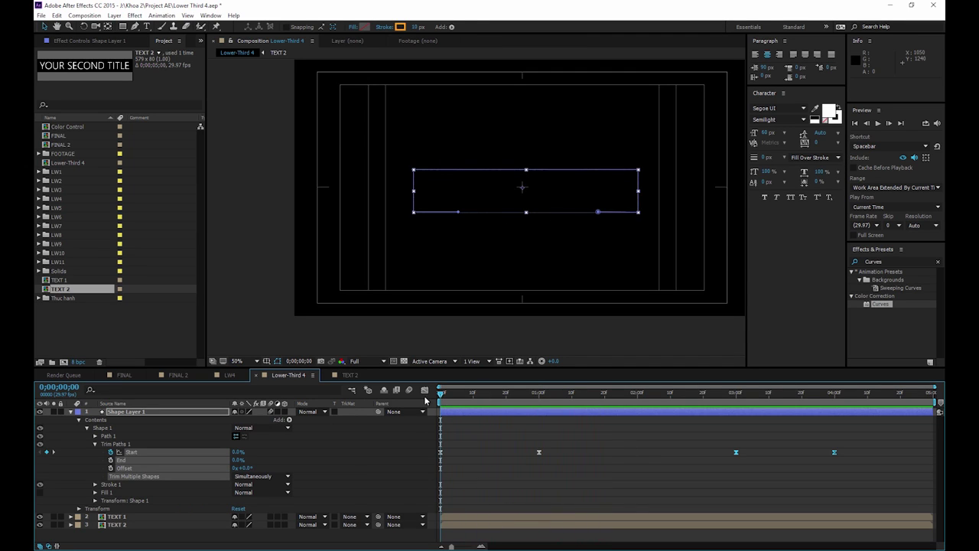
left_click(70, 411)
left_click_drag(137, 413, 138, 440)
key("space")
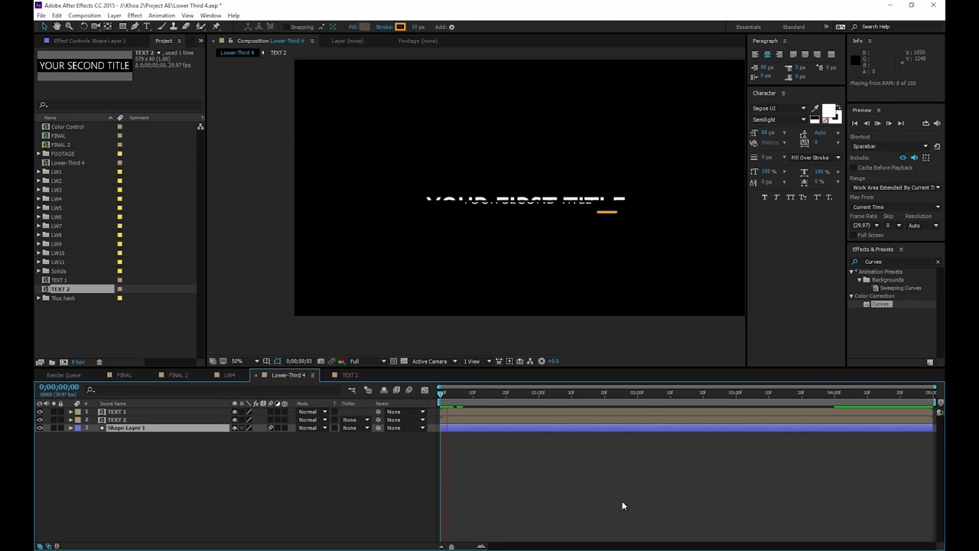
key("space")
left_click(565, 392)
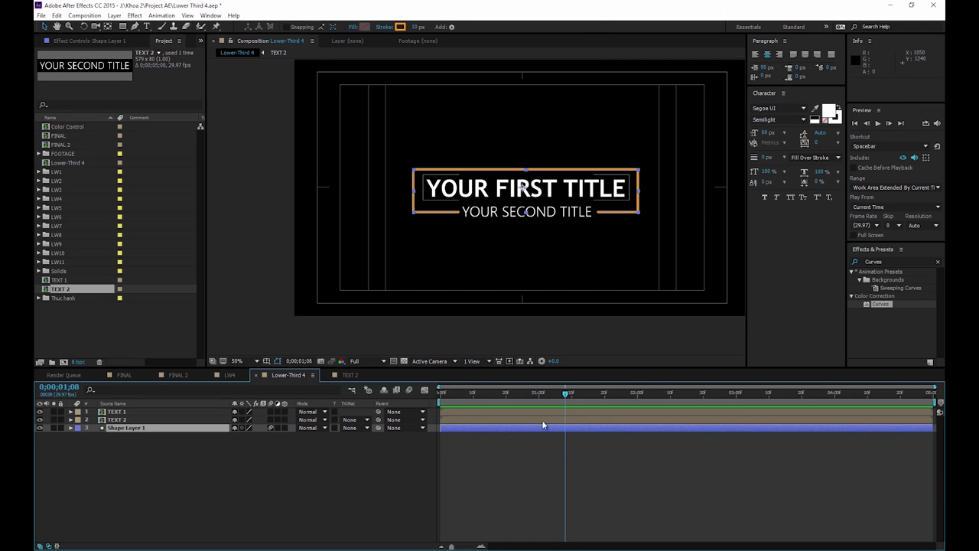
Set the time to 0;00;01;08 and expand Shape Layer 1's contents down to Trim Paths.
left_click(225, 498)
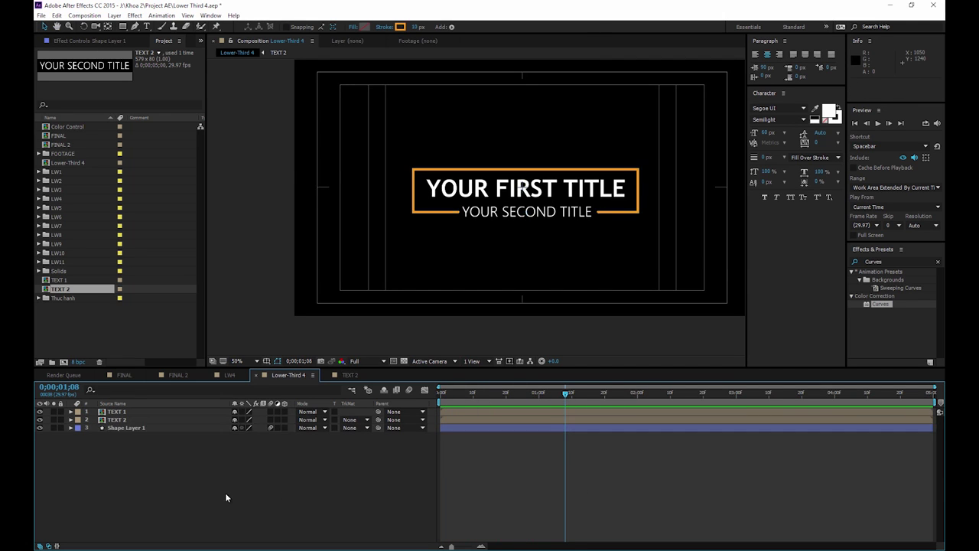
left_click(124, 429)
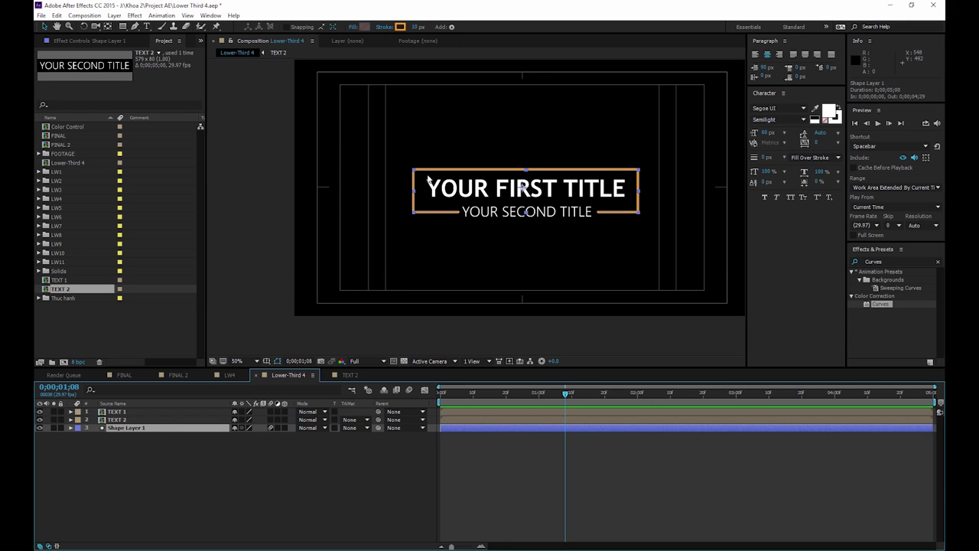
left_click(177, 492)
right_click(179, 492)
mouse_move(221, 398)
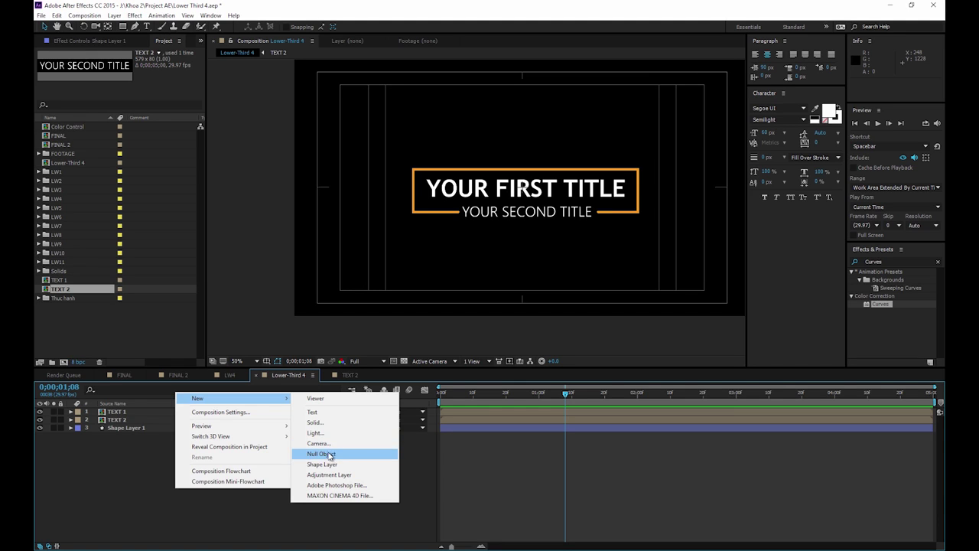
left_click(75, 126)
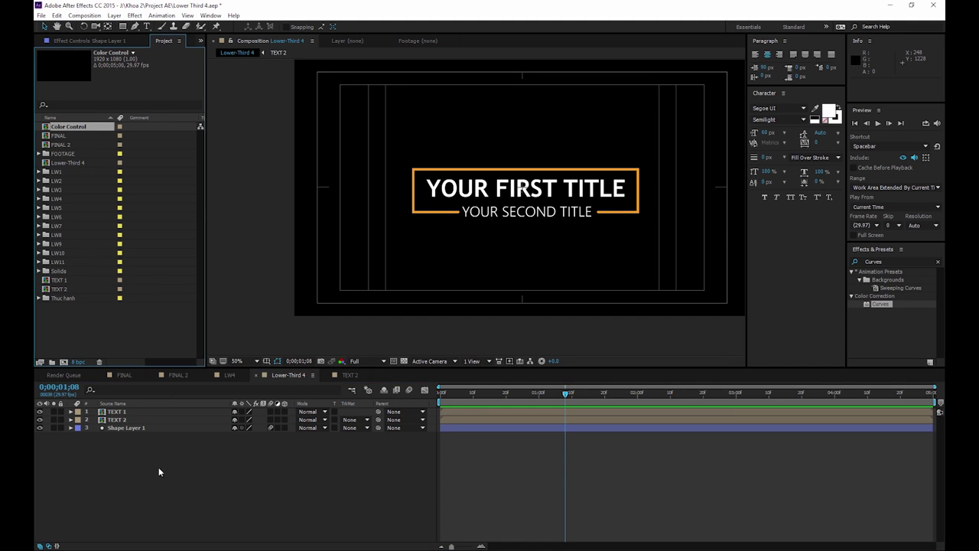
left_click(137, 430)
left_click(72, 428)
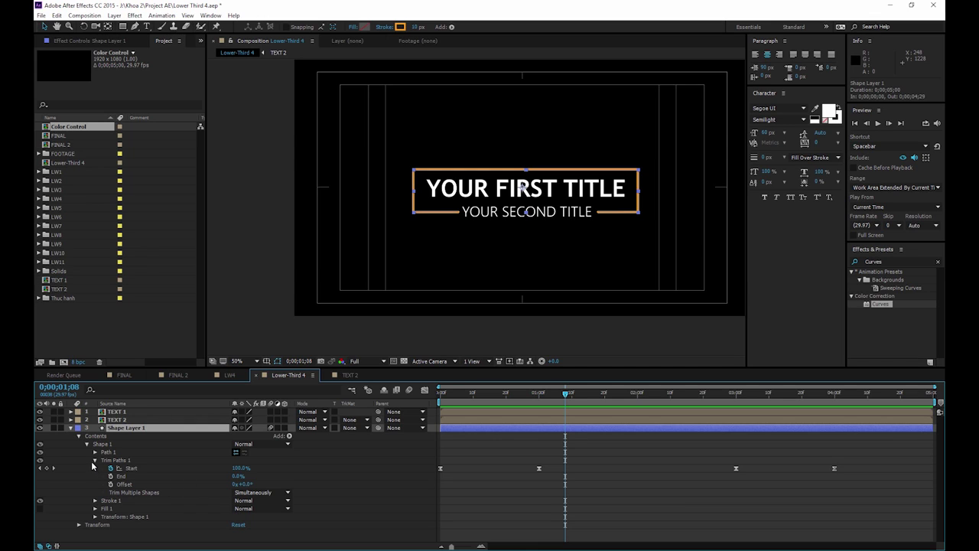
Add an expression to Stroke 1 Color and pick-whip it to the Color Control composition.
left_click(95, 461)
left_click(96, 468)
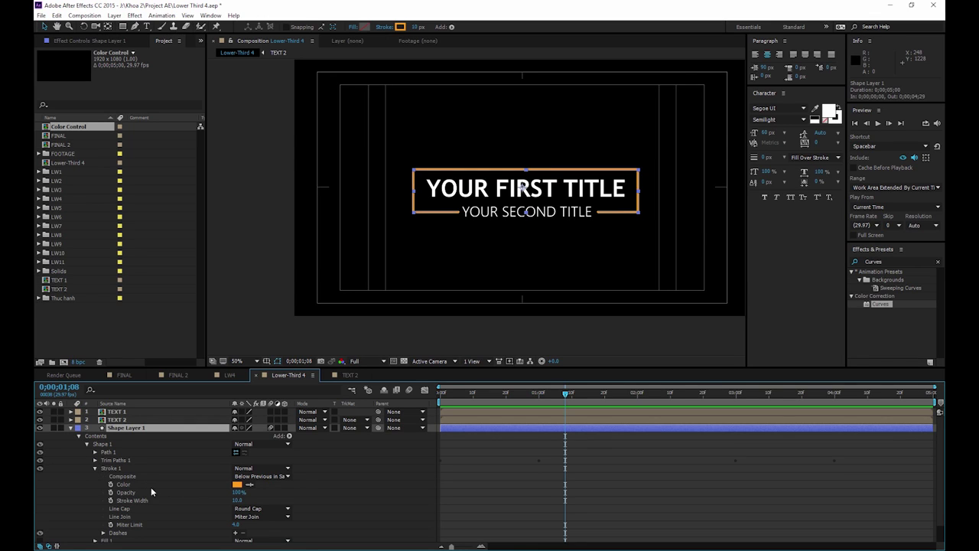
left_click(111, 485, "alt")
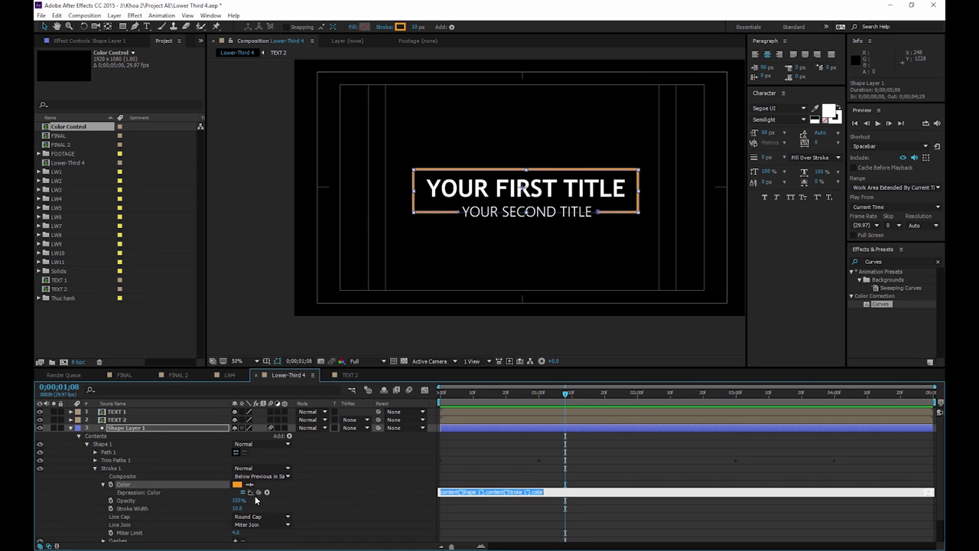
left_click_drag(258, 492, 71, 125)
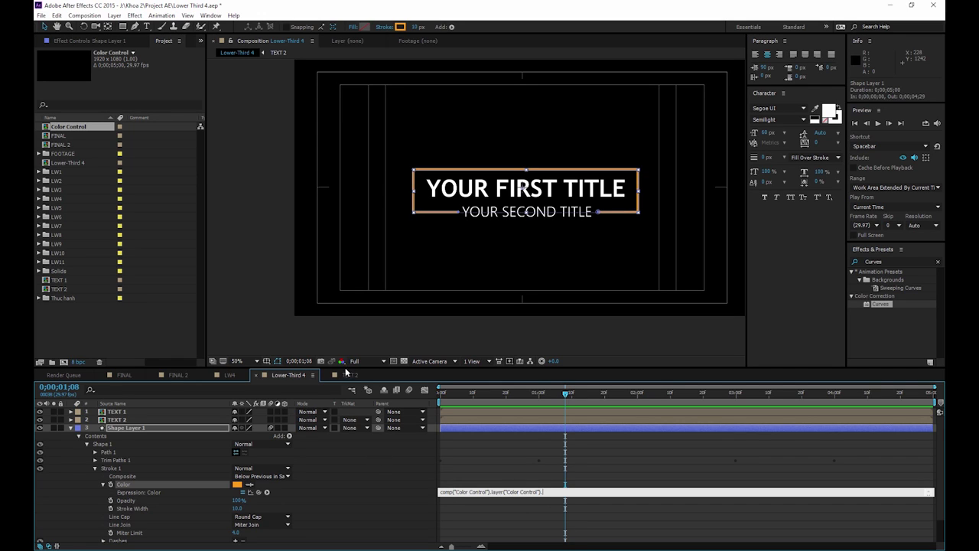
double_click(97, 127)
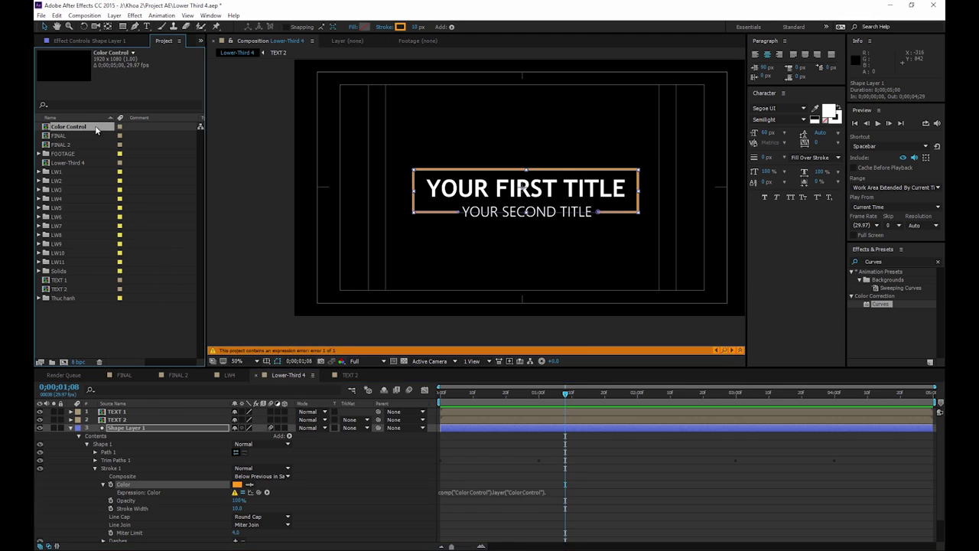
Inspect the Color Control layer's effects and colour swatch without changing anything.
left_click(163, 411)
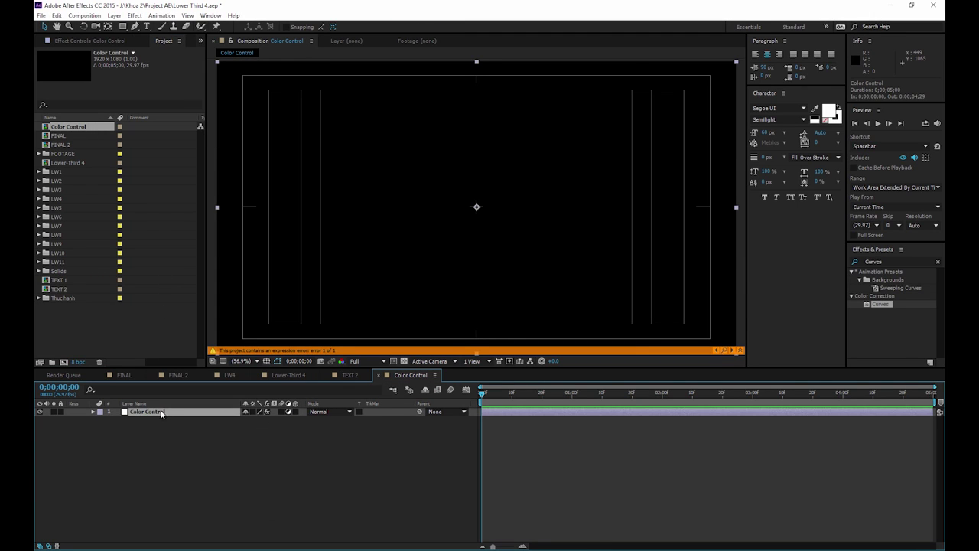
left_click(103, 44)
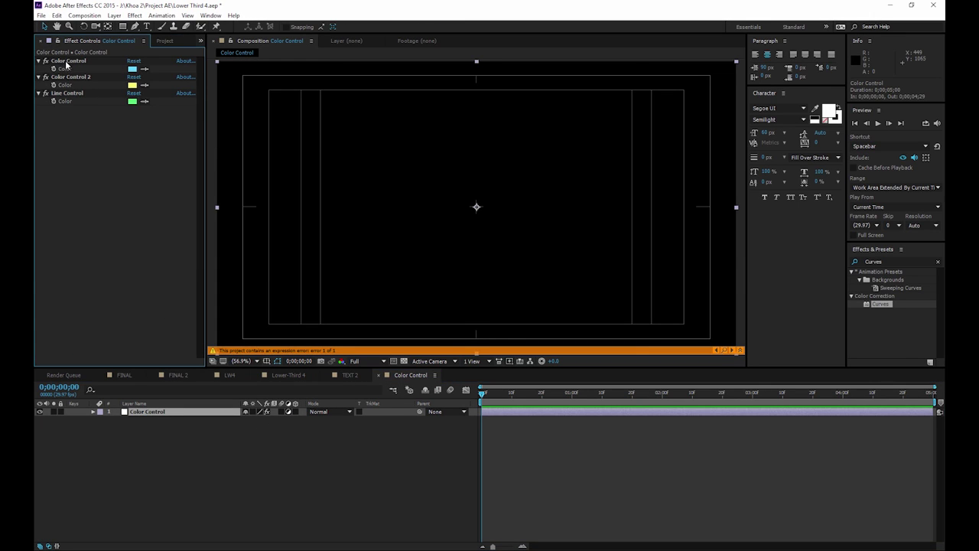
left_click(132, 69)
left_click(599, 413)
left_click(671, 314)
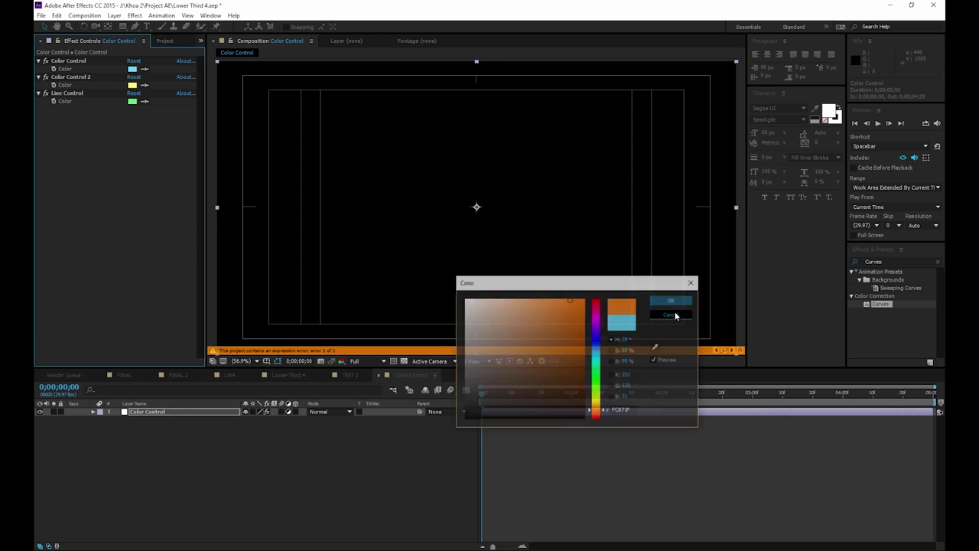
left_click(290, 377)
Append .effect("Line Control")("Color") to the stroke colour expression so the frame turns green.
left_click(553, 492)
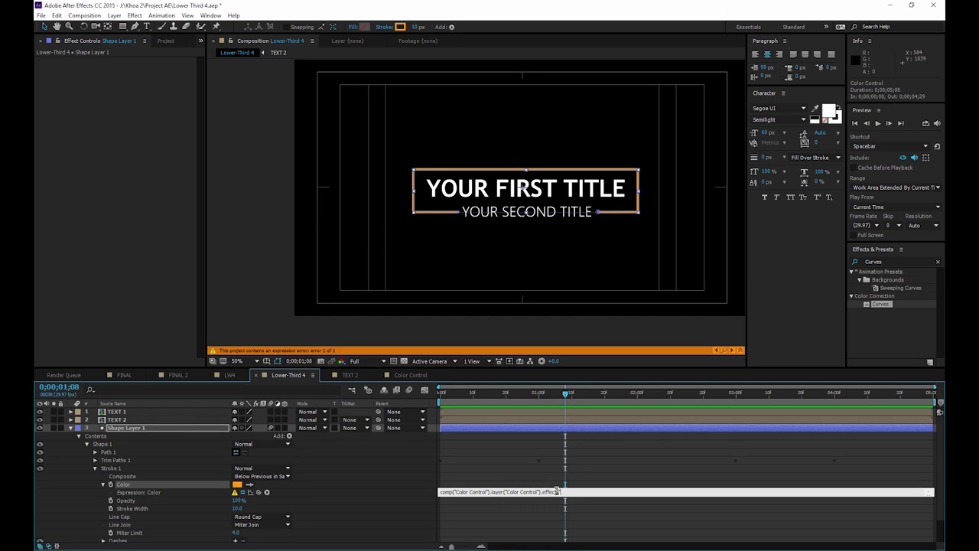
left_click(410, 375)
left_click(77, 61)
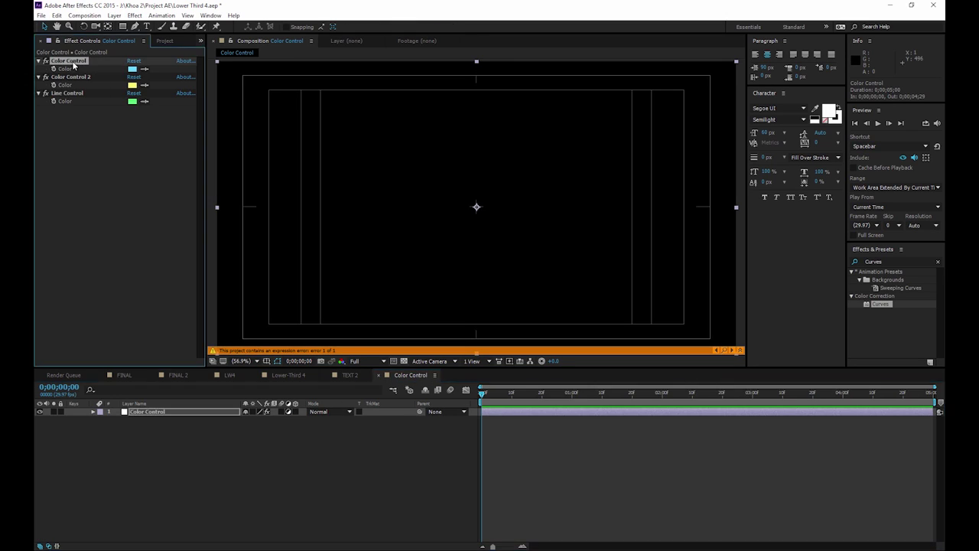
left_click(77, 93)
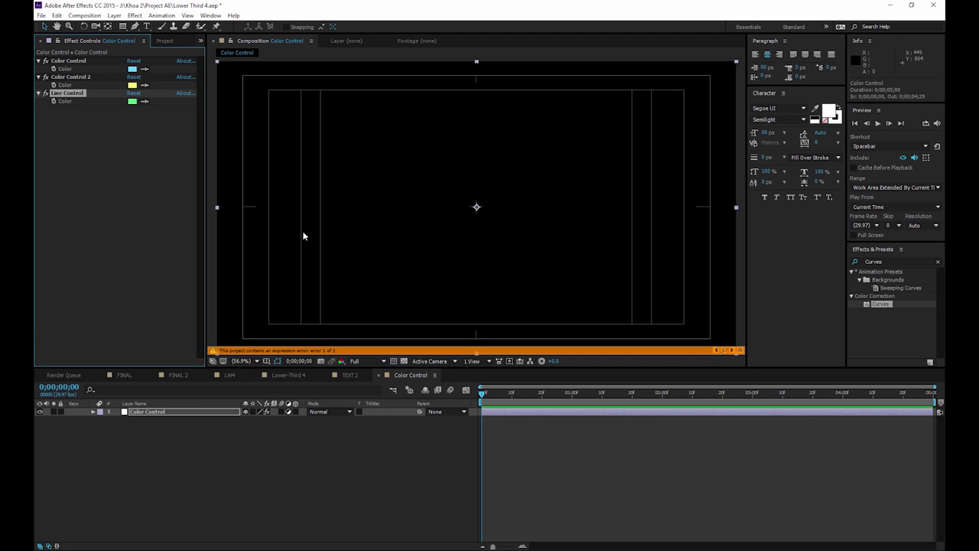
left_click(287, 375)
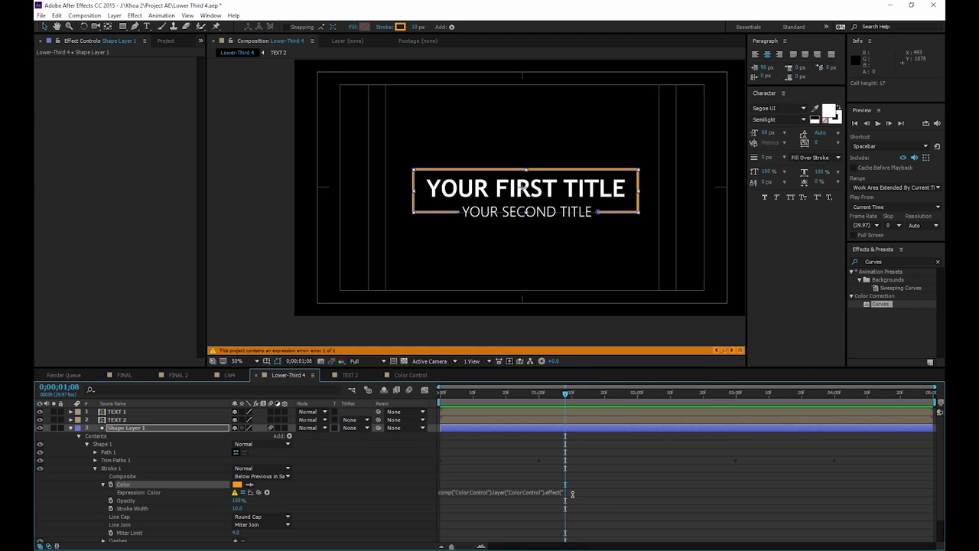
left_click(566, 492)
left_click(567, 492)
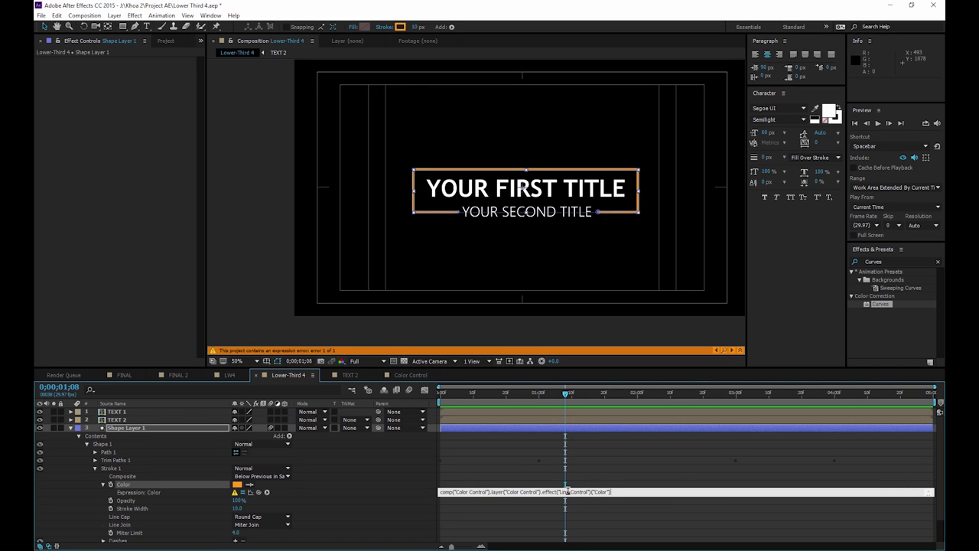
left_click(601, 472)
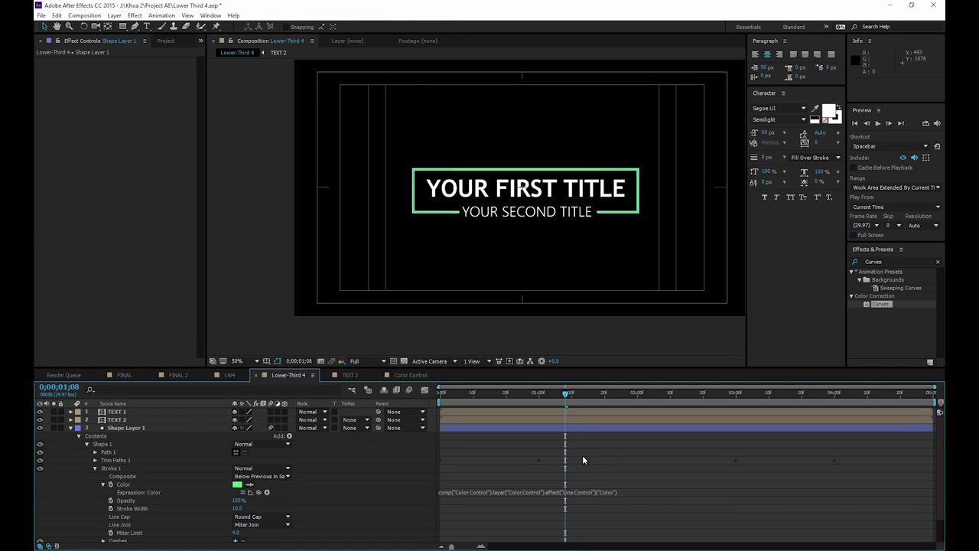
key("space")
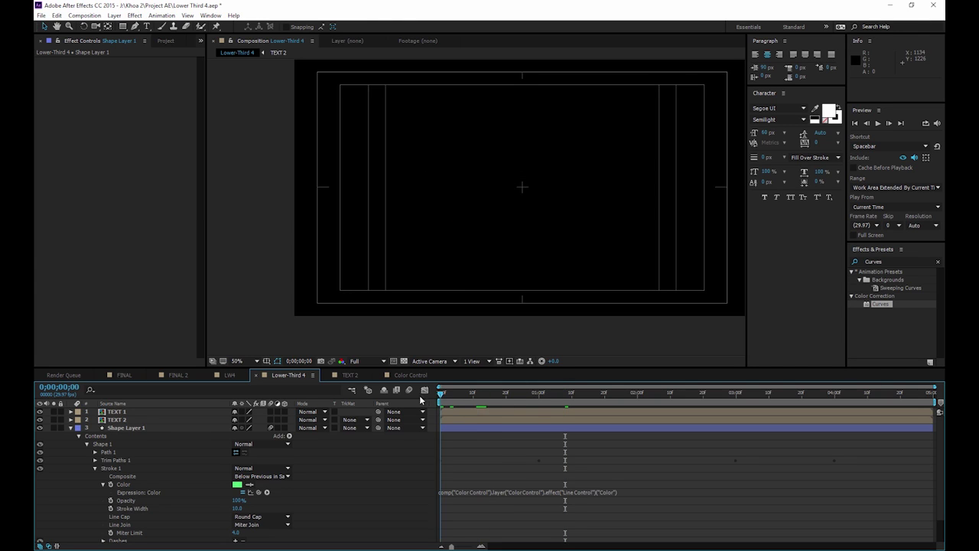
Change Line Control's colour in the Color Control comp to a deep blue.
left_click(71, 430)
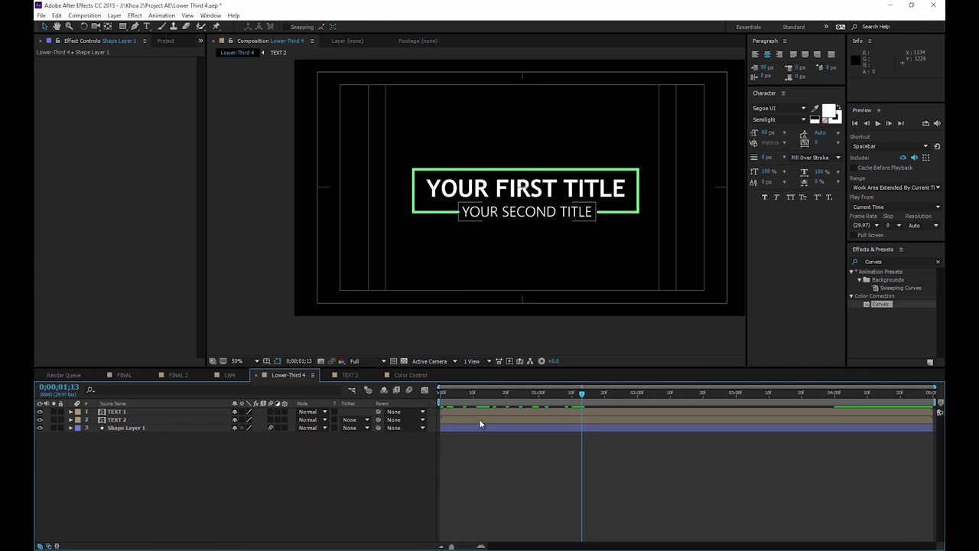
left_click(164, 40)
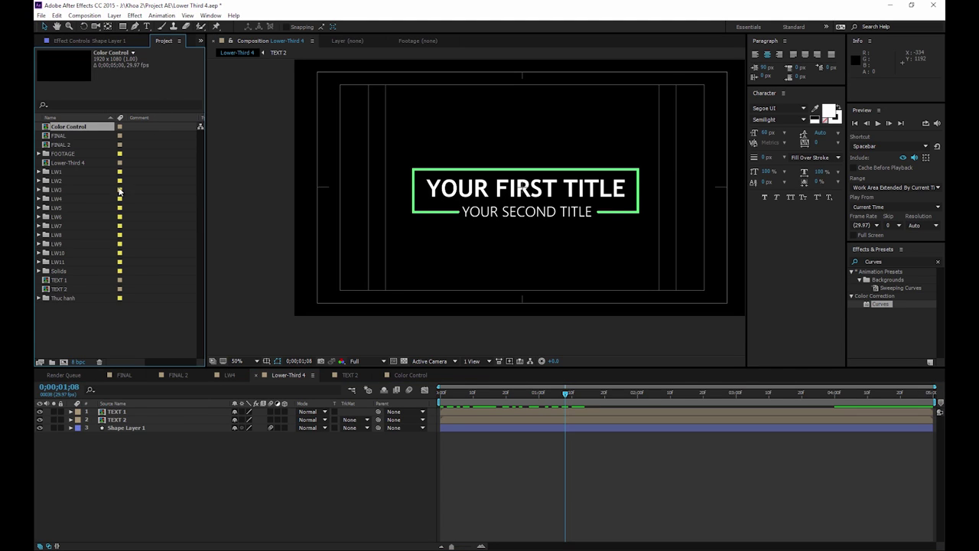
double_click(86, 127)
left_click(142, 412)
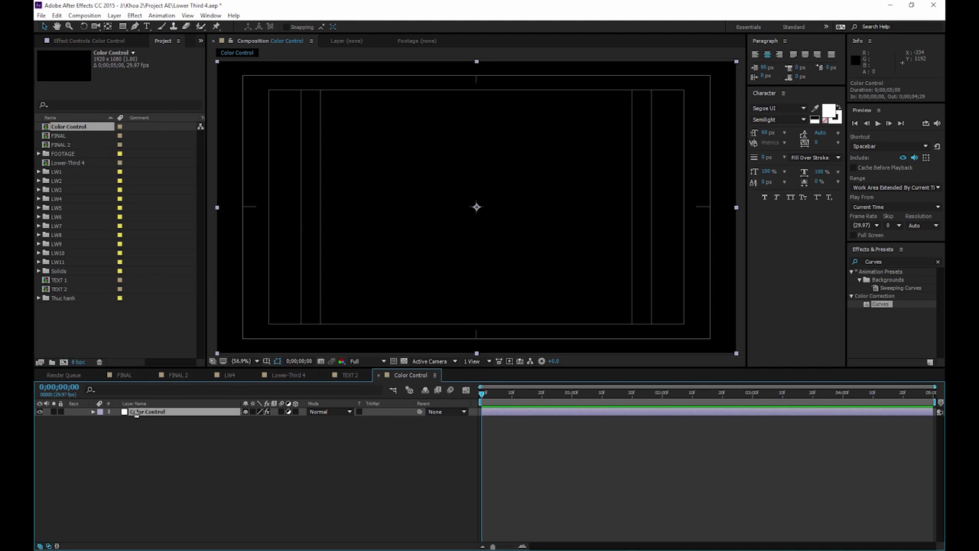
left_click(85, 42)
left_click(132, 101)
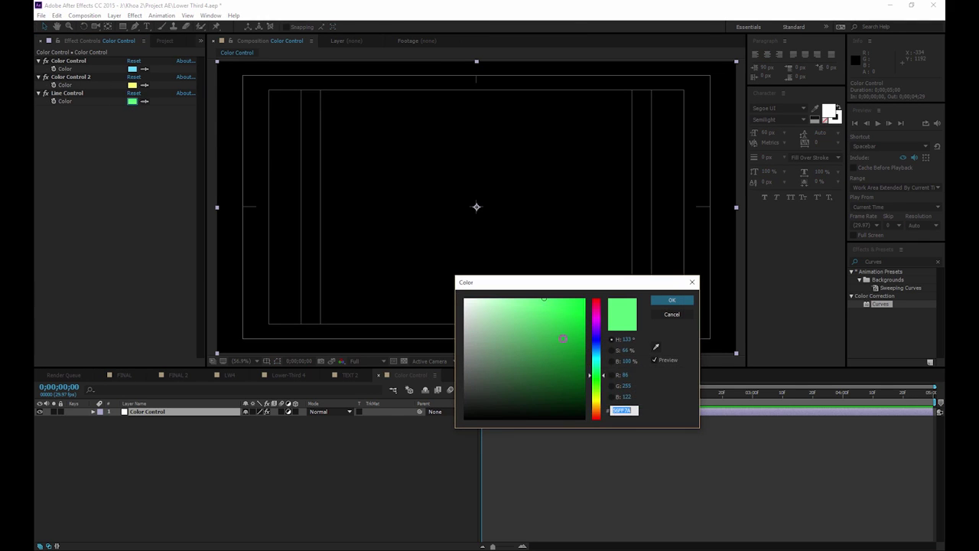
left_click_drag(602, 409, 603, 349)
left_click_drag(569, 316, 575, 289)
left_click(671, 300)
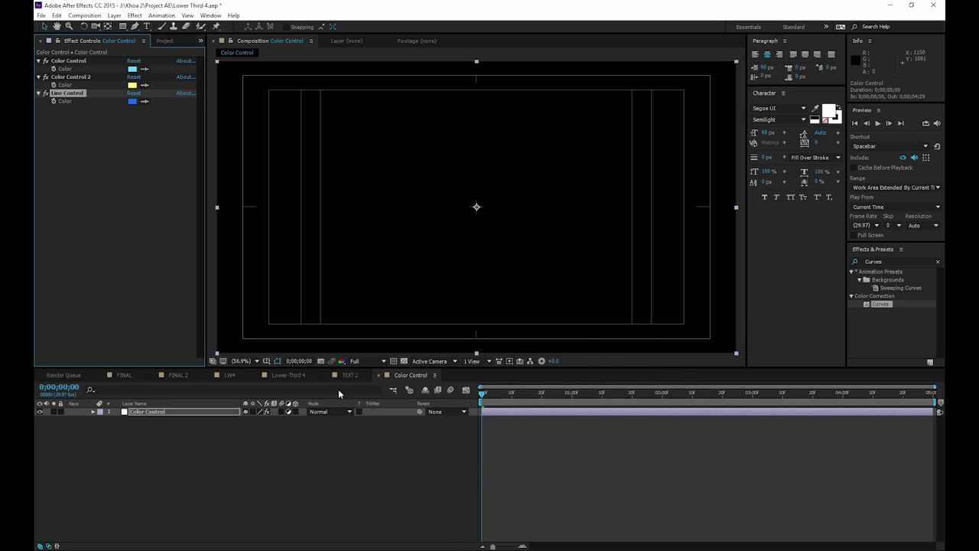
Scrub the Lower-Third 4 animation to check the blue frame.
left_click(294, 377)
left_click_drag(496, 403, 521, 412)
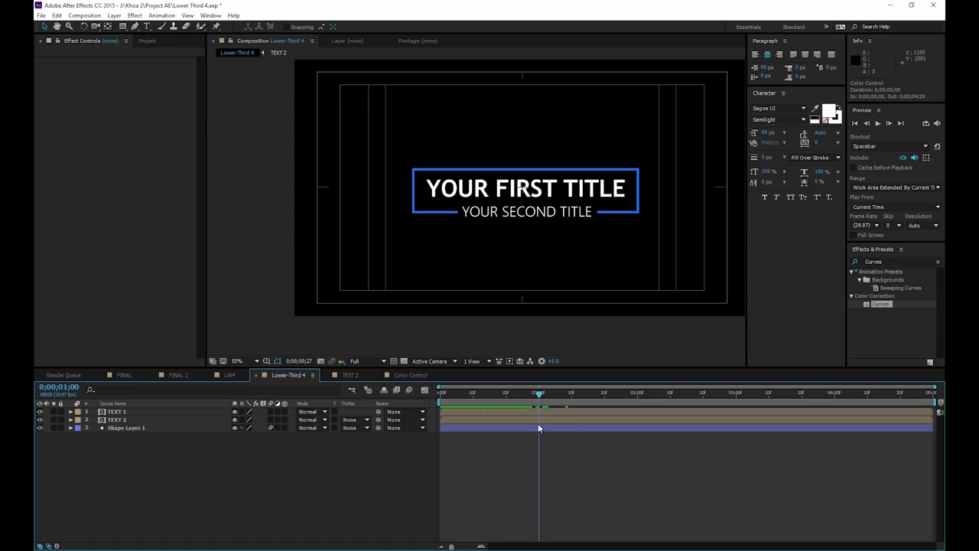
left_click_drag(521, 411, 591, 424)
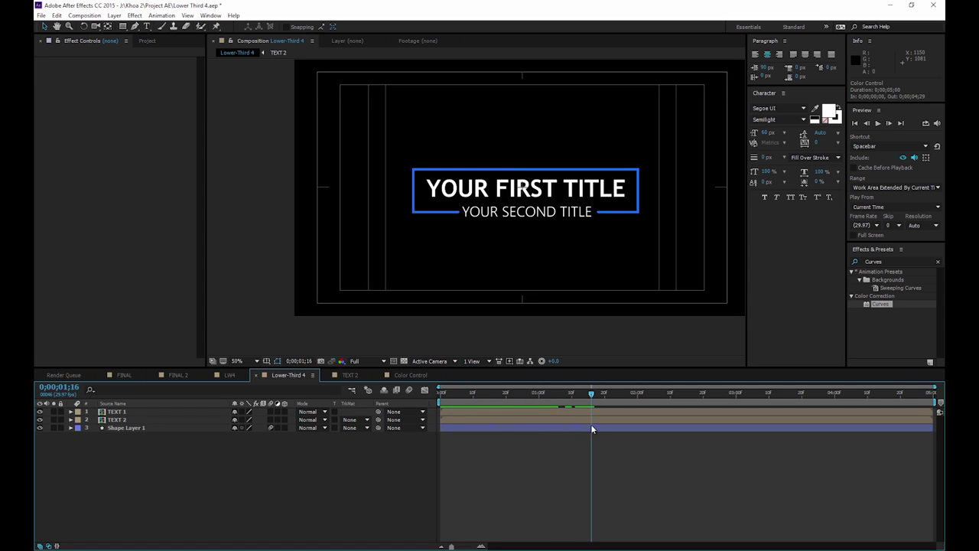
left_click(189, 378)
Add Lower-Third 4 to FINAL 2, hide Lower-Third 3, and scale it to about 60%.
left_click(208, 375)
left_click(278, 376)
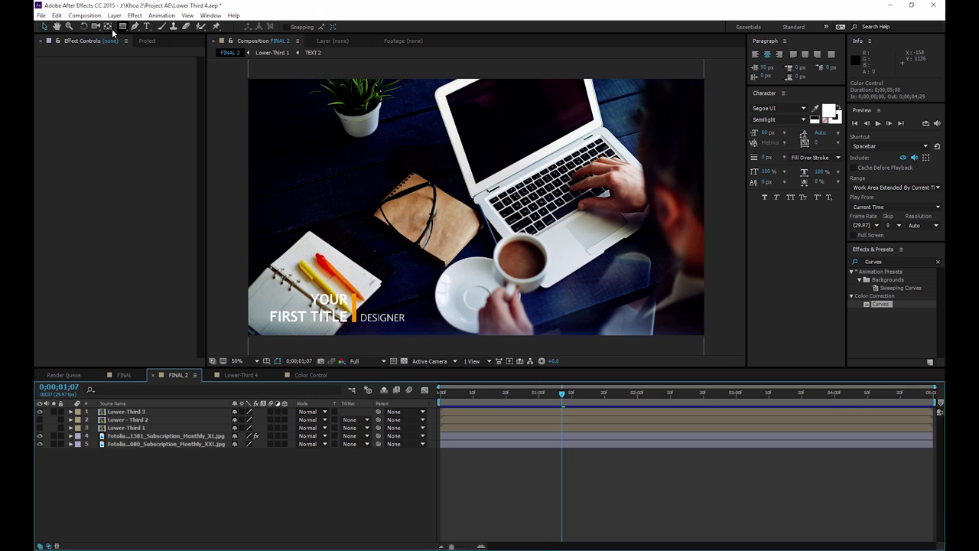
left_click(146, 41)
left_click_drag(72, 162, 161, 414)
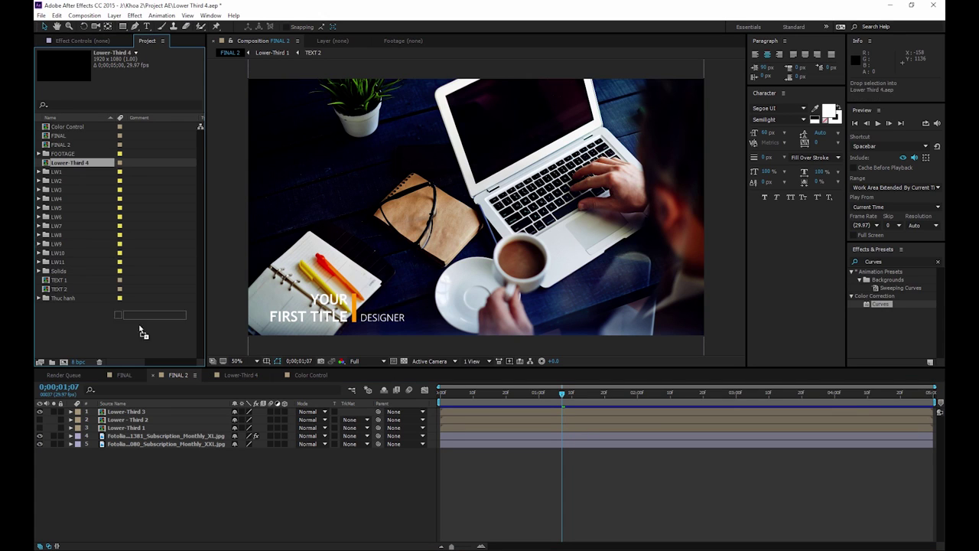
left_click(39, 419)
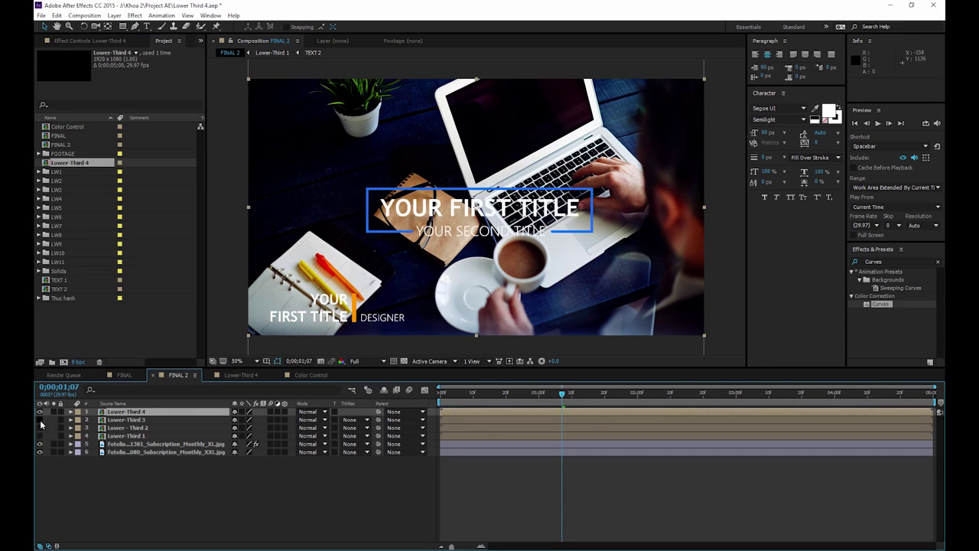
key("s")
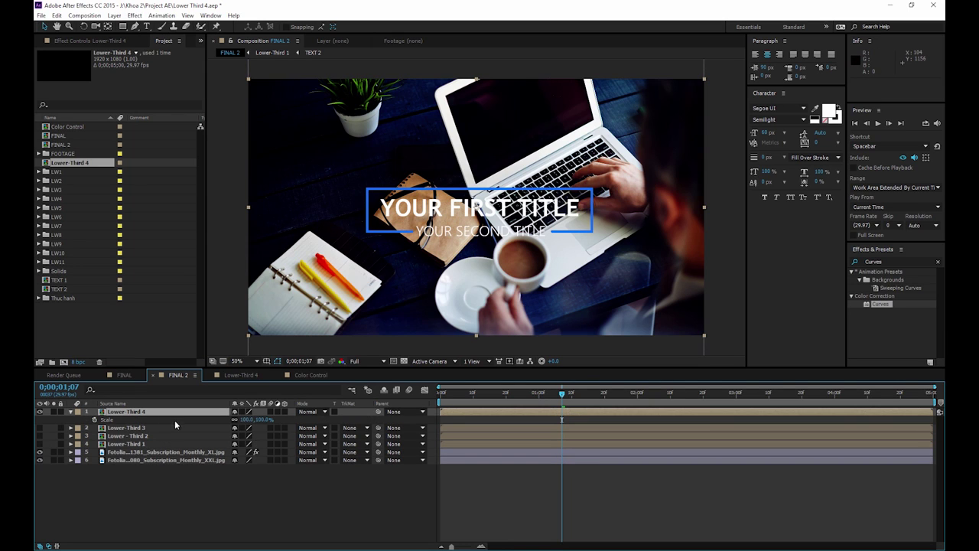
left_click_drag(246, 420, 215, 419)
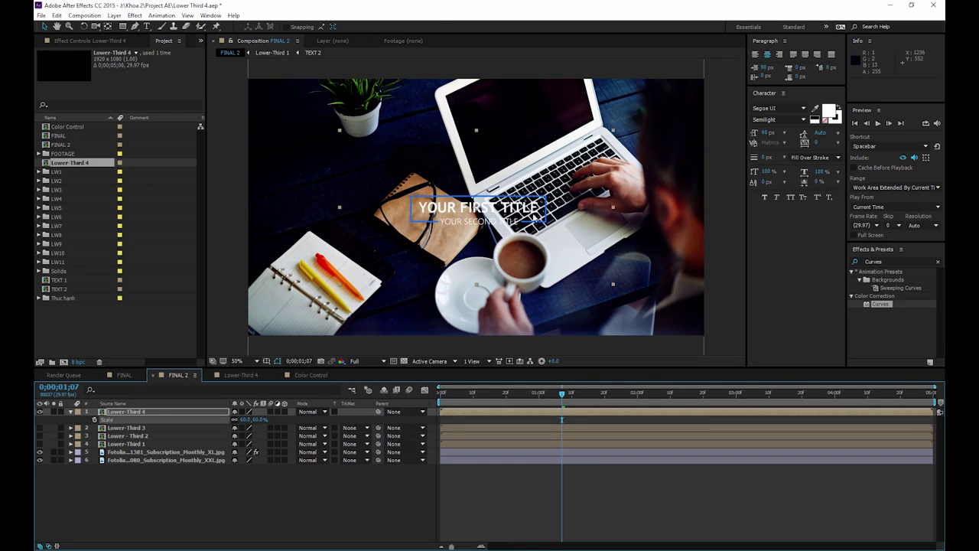
Reposition the title over the photo with the title/action safe guides turned on.
mouse_move(528, 208)
left_mouse_down()
mouse_move(371, 304)
mouse_move(404, 300)
left_mouse_up()
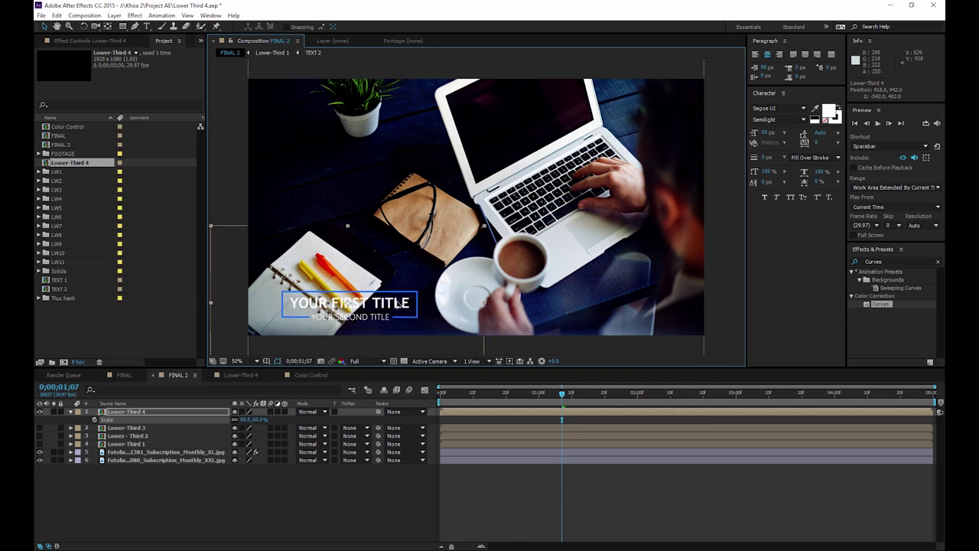
left_click(267, 360)
left_click(285, 373)
left_click_drag(366, 306, 365, 312)
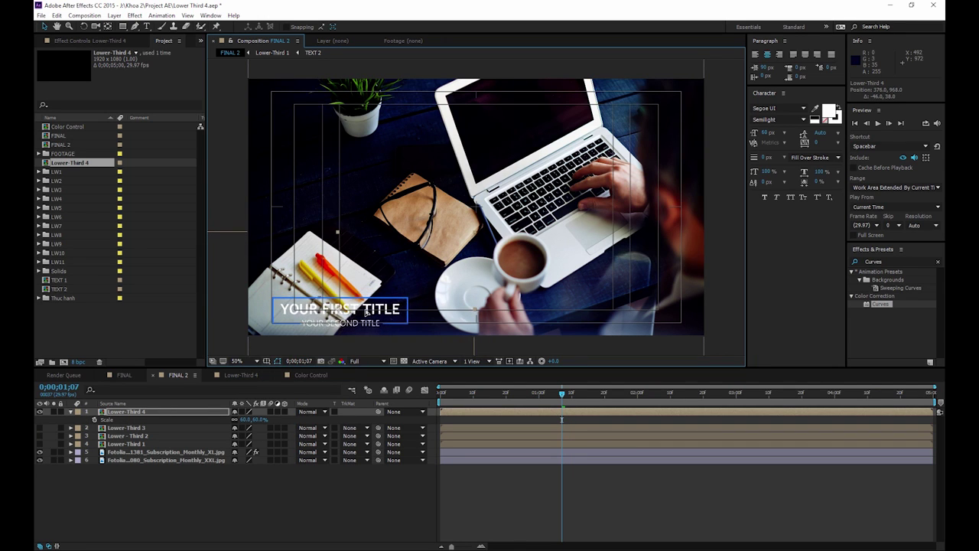
left_click(306, 498)
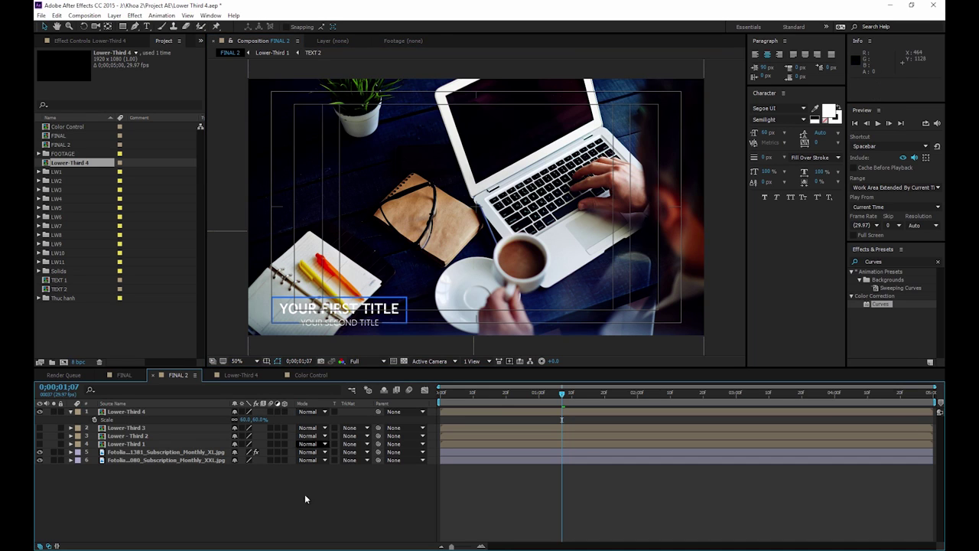
left_click_drag(368, 309, 460, 235)
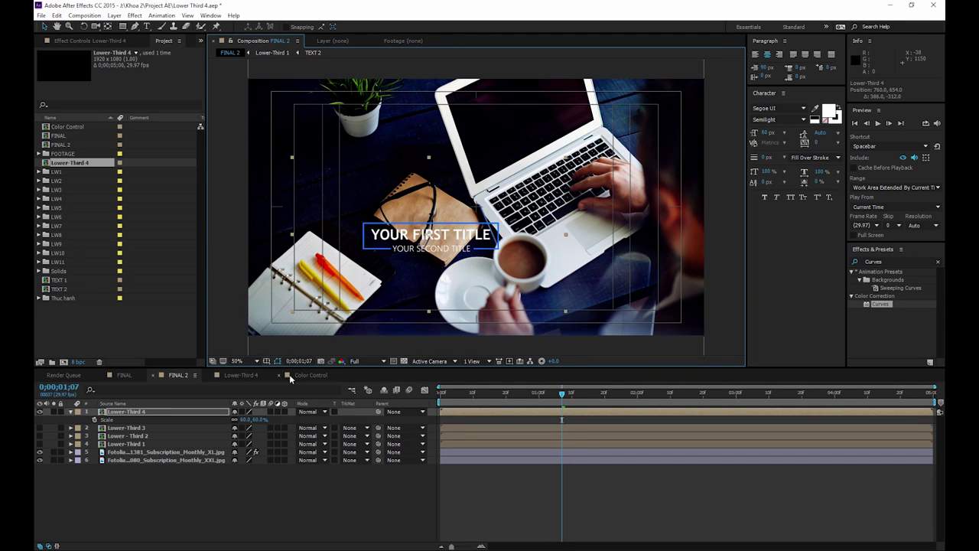
left_click(239, 376)
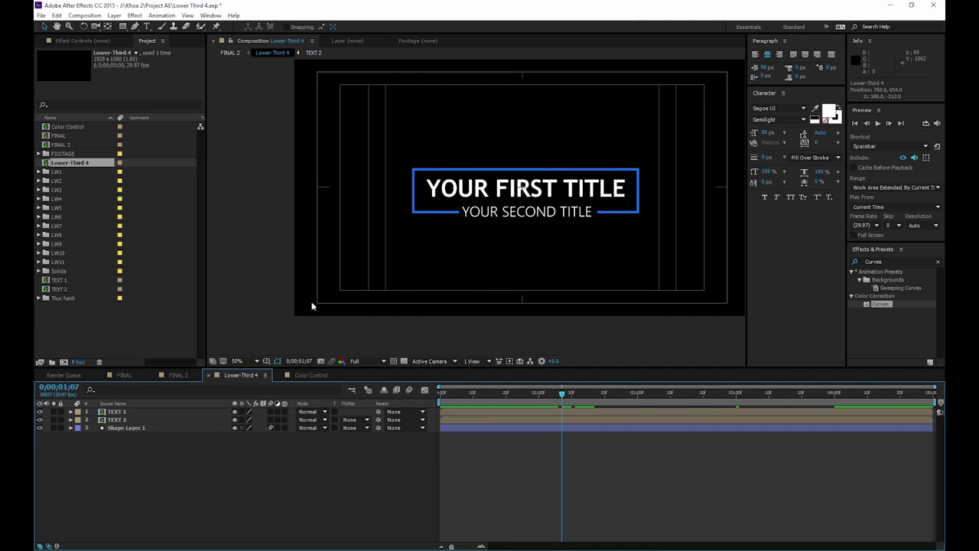
Crop Lower-Third 4 to a 992×242 region around its titles and move it to the photo's lower-left.
left_click(394, 361)
mouse_move(407, 166)
left_mouse_down()
mouse_move(644, 226)
mouse_move(647, 199)
left_mouse_up()
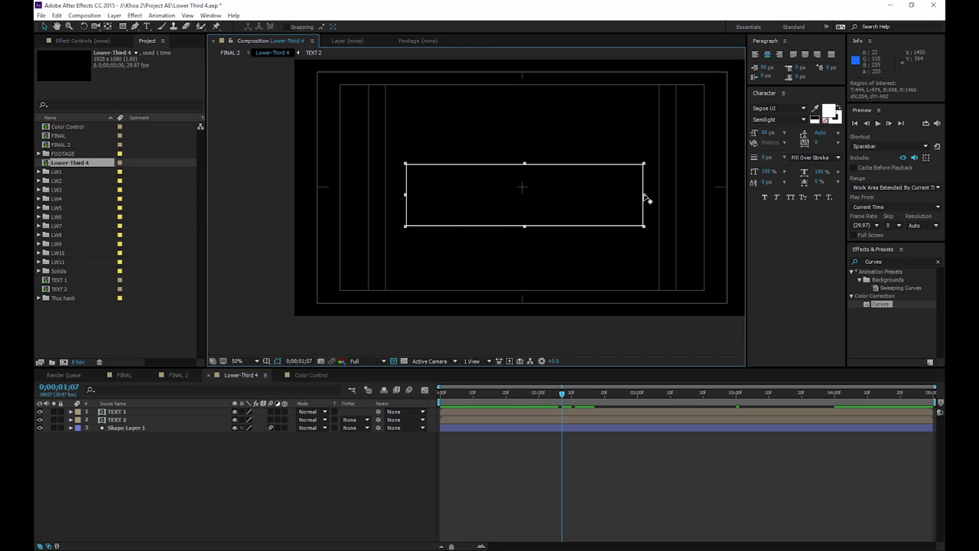
left_click_drag(524, 228, 524, 225)
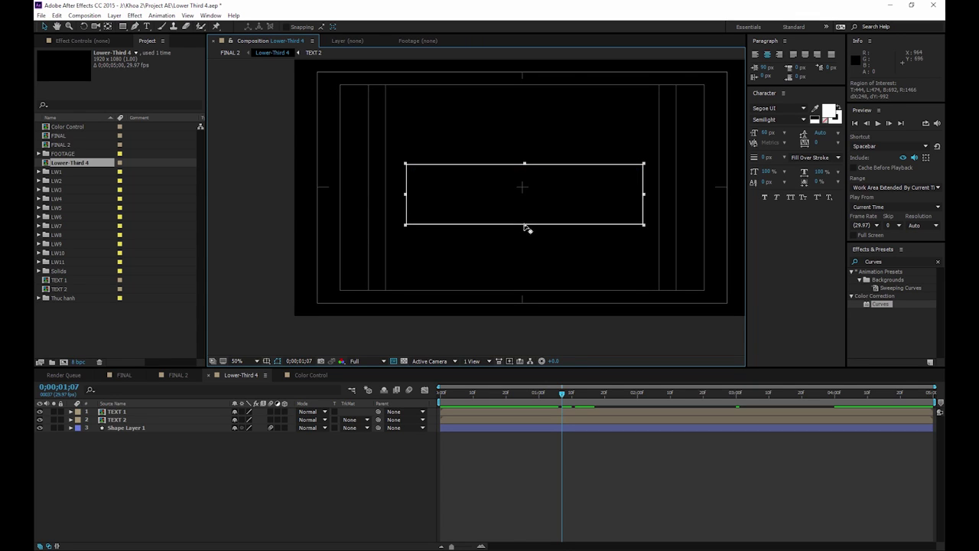
left_click(85, 15)
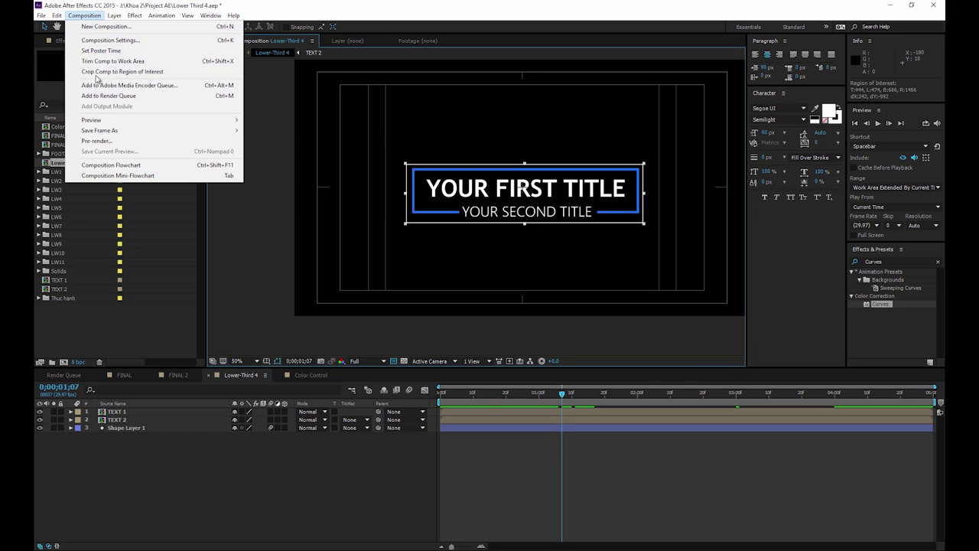
left_click(122, 71)
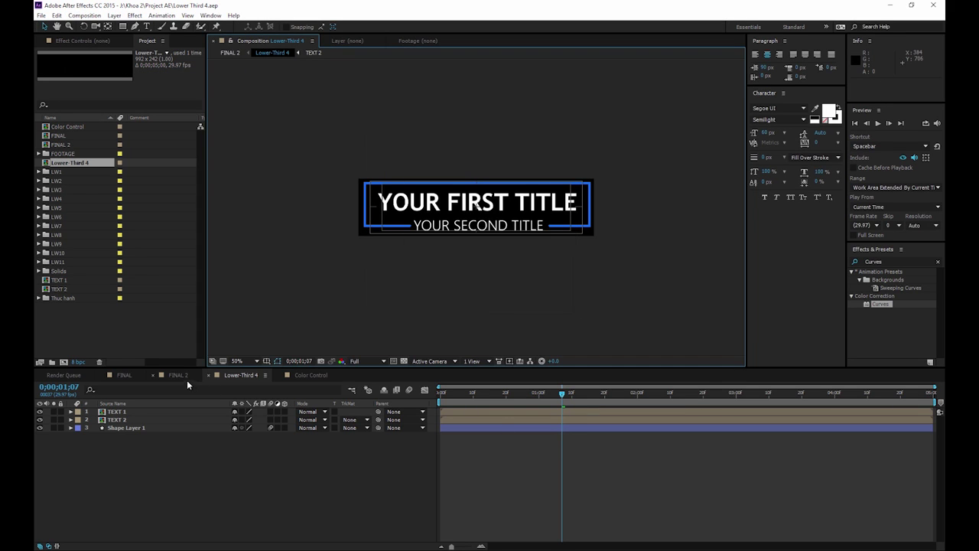
left_click(174, 373)
left_click_drag(454, 228, 370, 314)
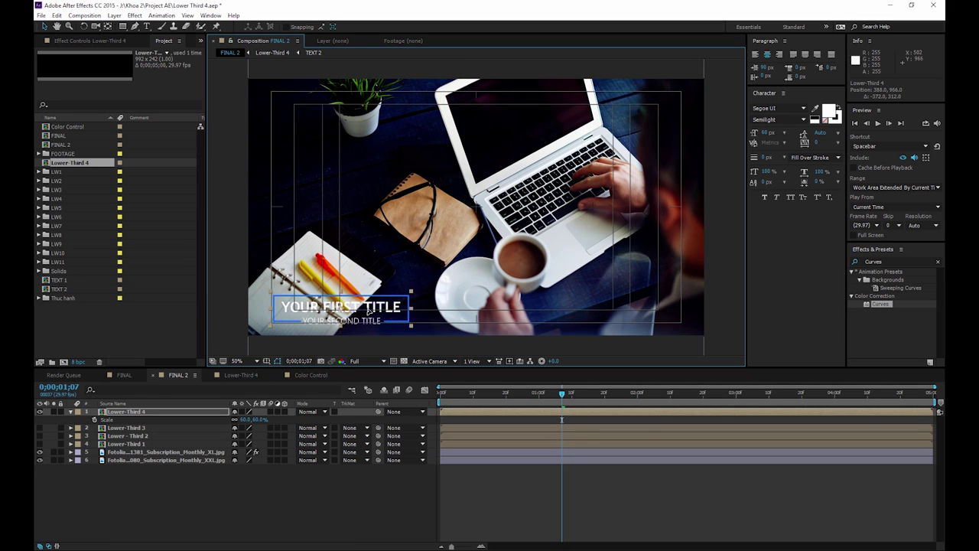
Nudge the lower-third slightly up and left, then hide the Title/Action Safe guides.
left_click_drag(370, 312, 368, 308)
left_click(278, 360)
left_click(306, 366)
Preview FINAL 2 from the start, then stop and scrub to 1;10.
key("Home")
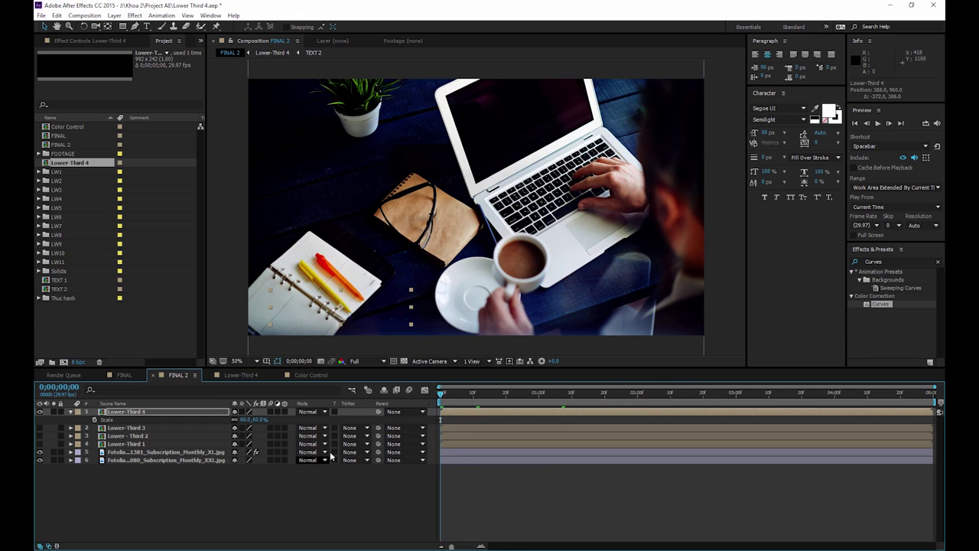
key("space")
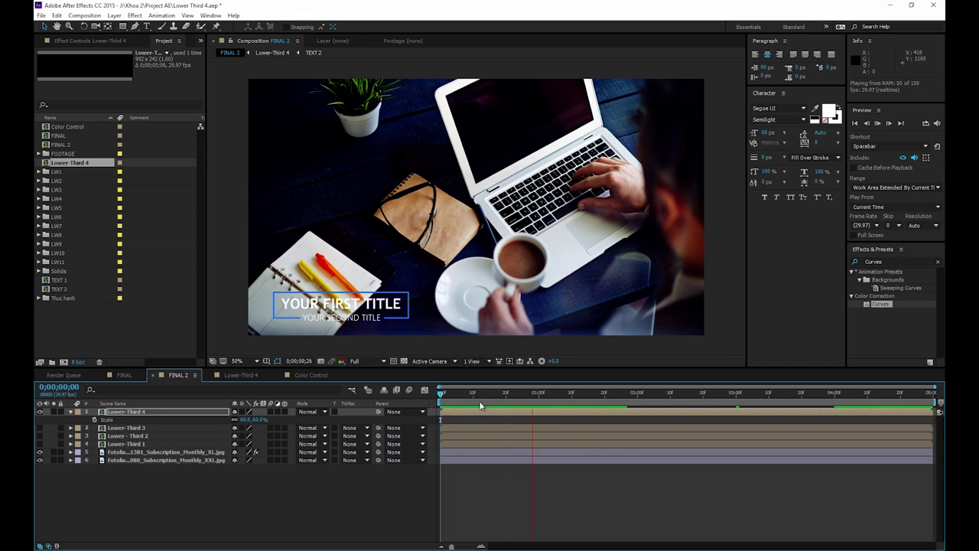
left_click_drag(490, 396, 573, 407)
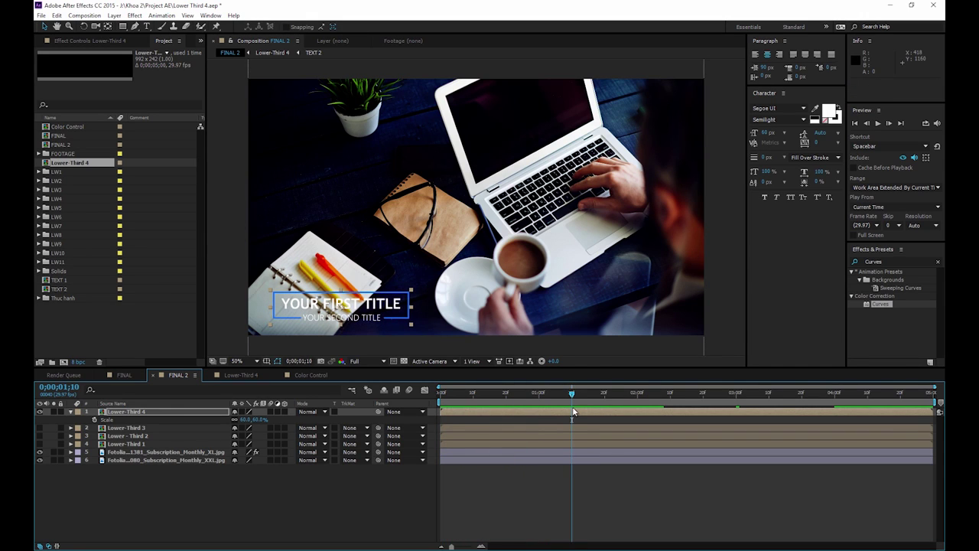